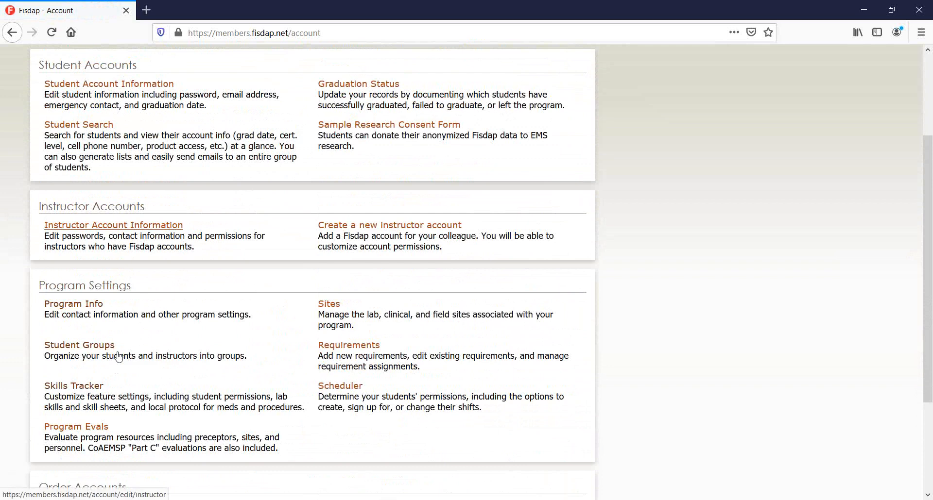
Step: Open the instructor account information and review the contact details, roles and permissions
{"action": "left_click", "coordinate": [113, 225]}
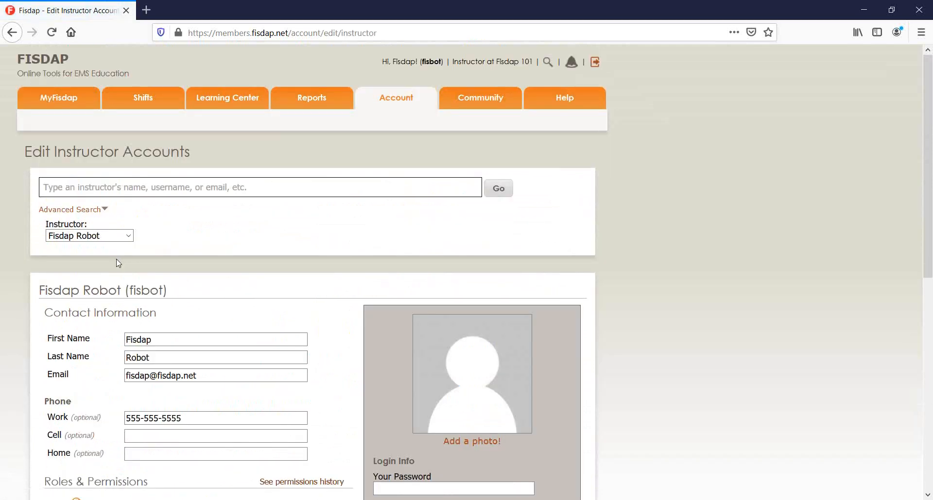
{"action": "scroll", "coordinate": [118, 263], "scroll_direction": "down", "scroll_amount": 4}
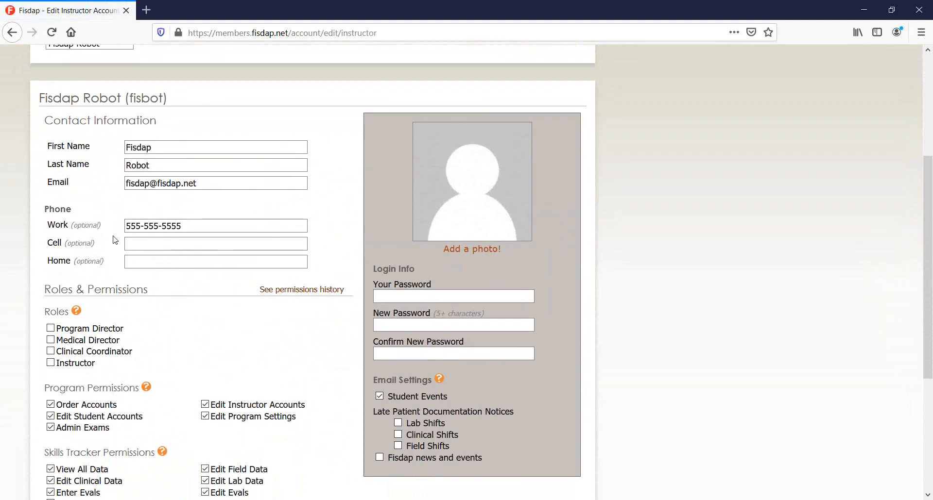
{"action": "scroll", "coordinate": [115, 240], "scroll_direction": "down", "scroll_amount": 4}
{"action": "scroll", "coordinate": [167, 230], "scroll_direction": "up", "scroll_amount": 1}
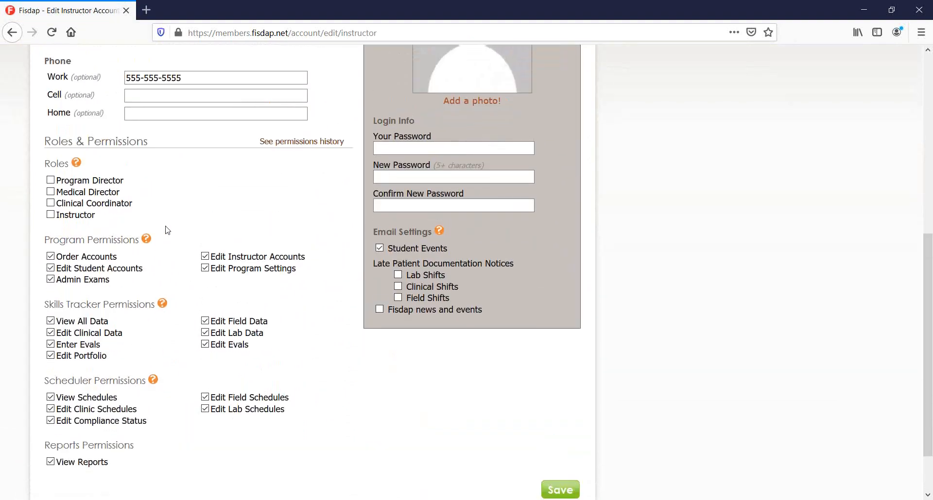
{"action": "scroll", "coordinate": [167, 230], "scroll_direction": "up", "scroll_amount": 5}
{"action": "scroll", "coordinate": [166, 229], "scroll_direction": "down", "scroll_amount": 7}
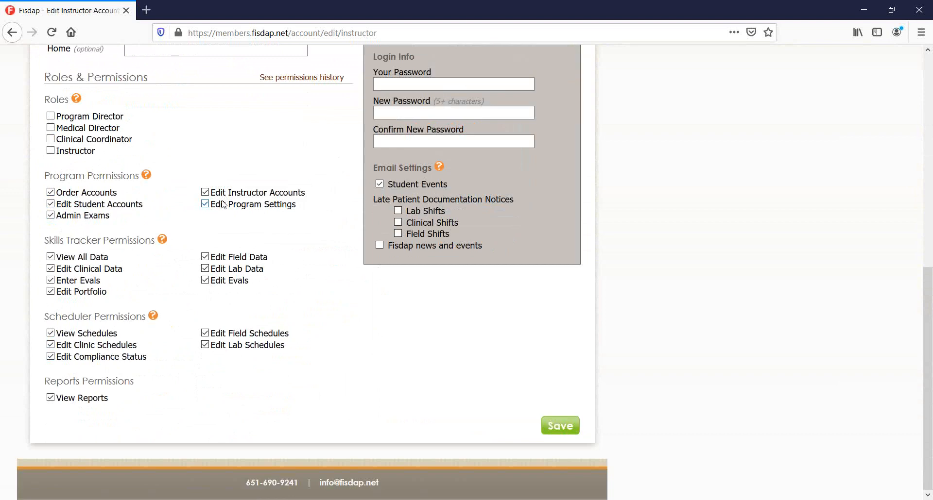
Step: Open the Account page in a separate browser tab and switch to it
{"action": "scroll", "coordinate": [224, 204], "scroll_direction": "up", "scroll_amount": 15}
{"action": "middle_click", "coordinate": [387, 99]}
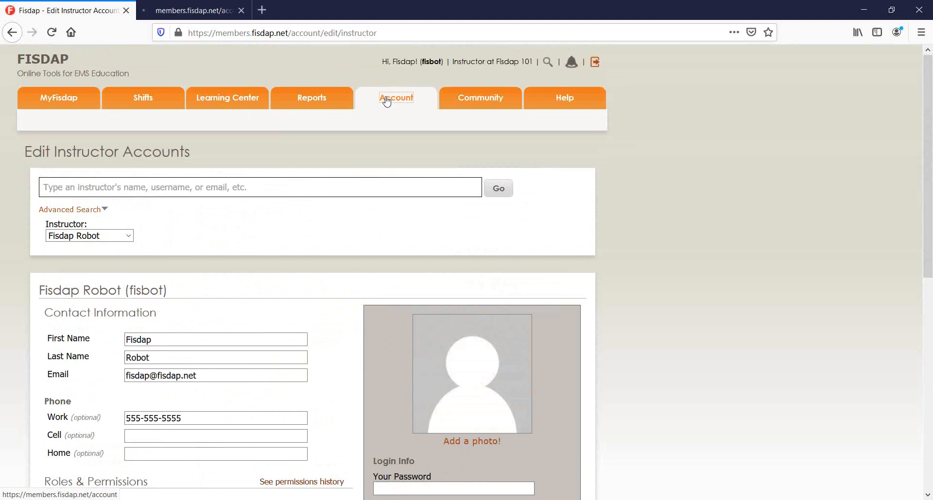
{"action": "left_click", "coordinate": [216, 13]}
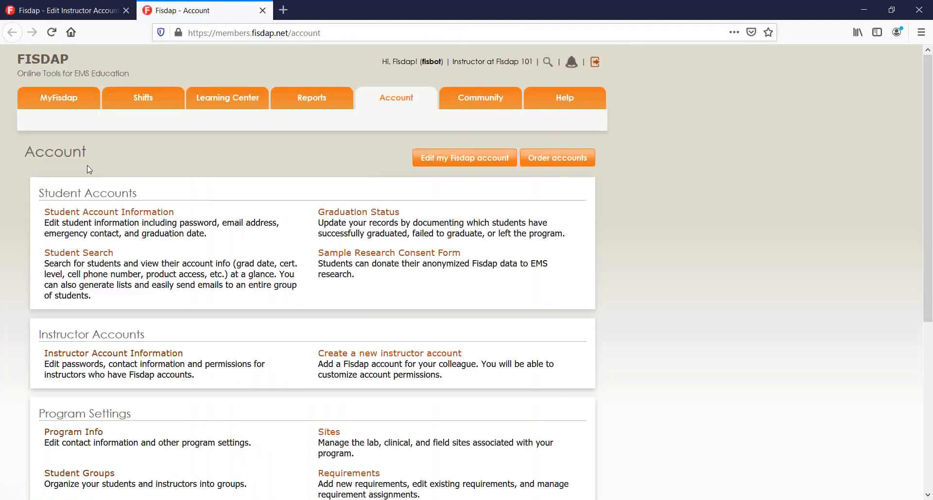
Step: Examine the Account page's student account, instructor account, program settings and order account sections
{"action": "scroll", "coordinate": [160, 179], "scroll_direction": "down", "scroll_amount": 2}
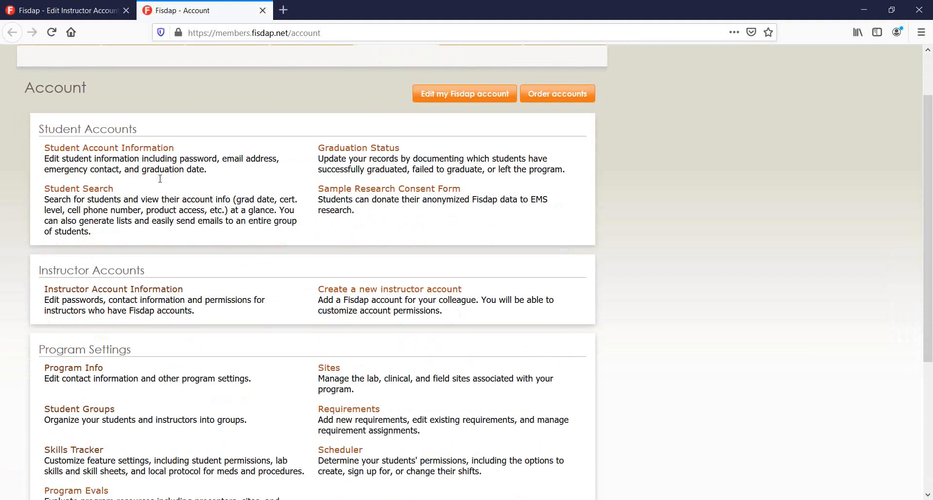
{"action": "scroll", "coordinate": [160, 179], "scroll_direction": "down", "scroll_amount": 2}
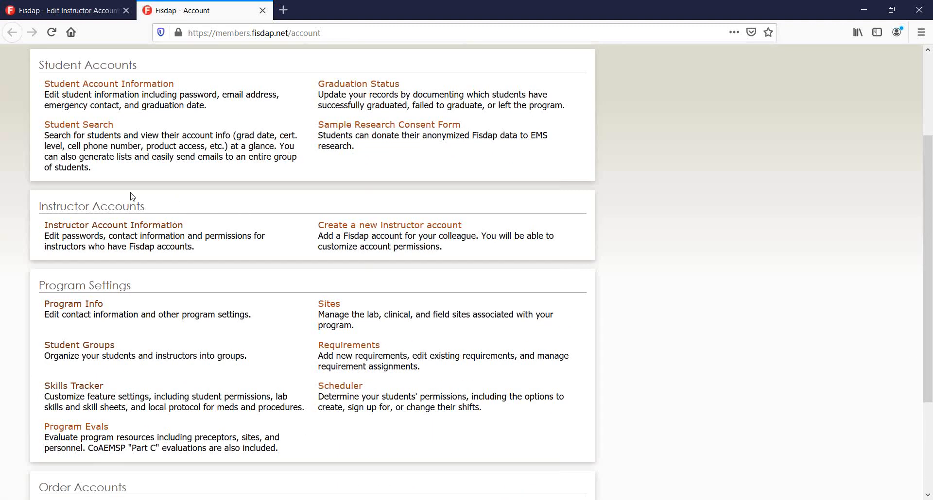
{"action": "scroll", "coordinate": [186, 214], "scroll_direction": "down", "scroll_amount": 2}
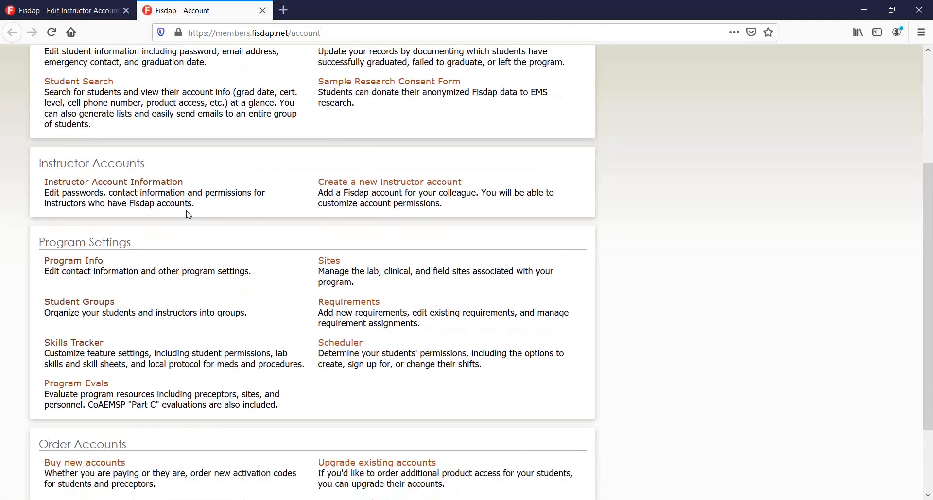
{"action": "scroll", "coordinate": [188, 214], "scroll_direction": "down", "scroll_amount": 1}
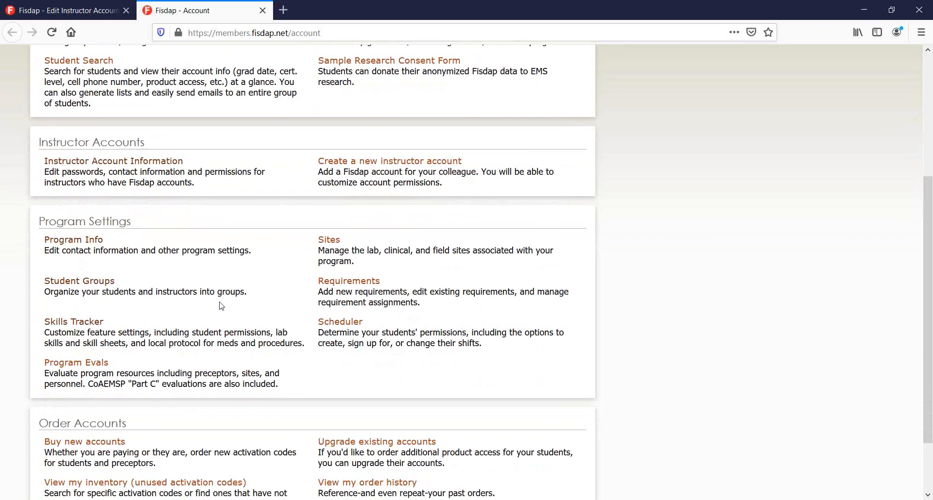
{"action": "scroll", "coordinate": [221, 306], "scroll_direction": "down", "scroll_amount": 3}
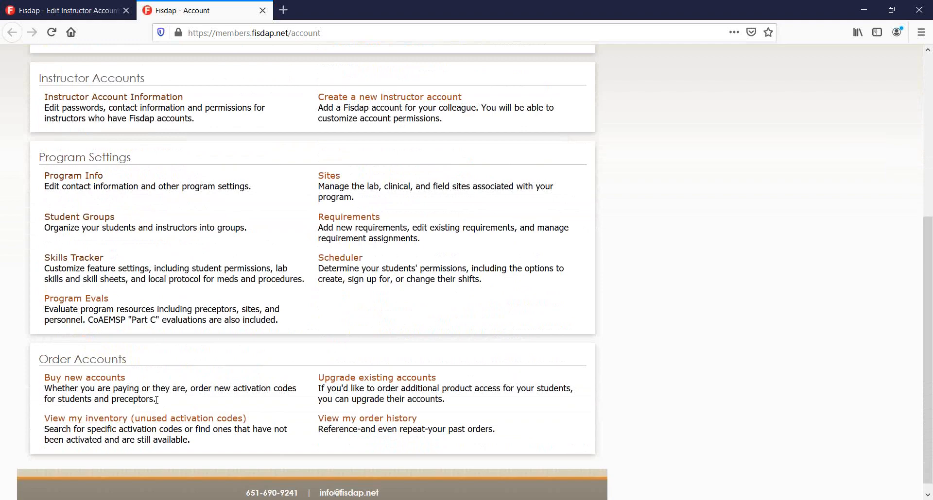
{"action": "scroll", "coordinate": [157, 400], "scroll_direction": "up", "scroll_amount": 3}
{"action": "scroll", "coordinate": [143, 385], "scroll_direction": "up", "scroll_amount": 6}
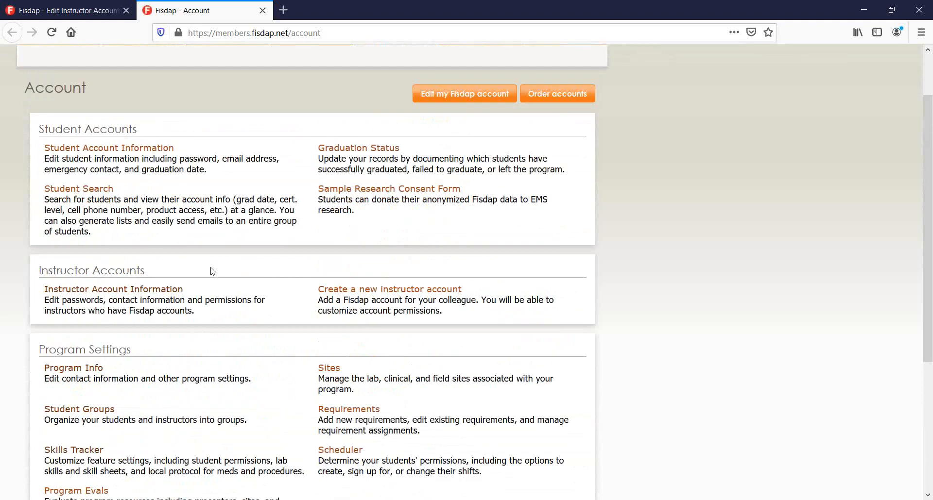
{"action": "scroll", "coordinate": [210, 270], "scroll_direction": "down", "scroll_amount": 6}
{"action": "scroll", "coordinate": [209, 282], "scroll_direction": "down", "scroll_amount": 3}
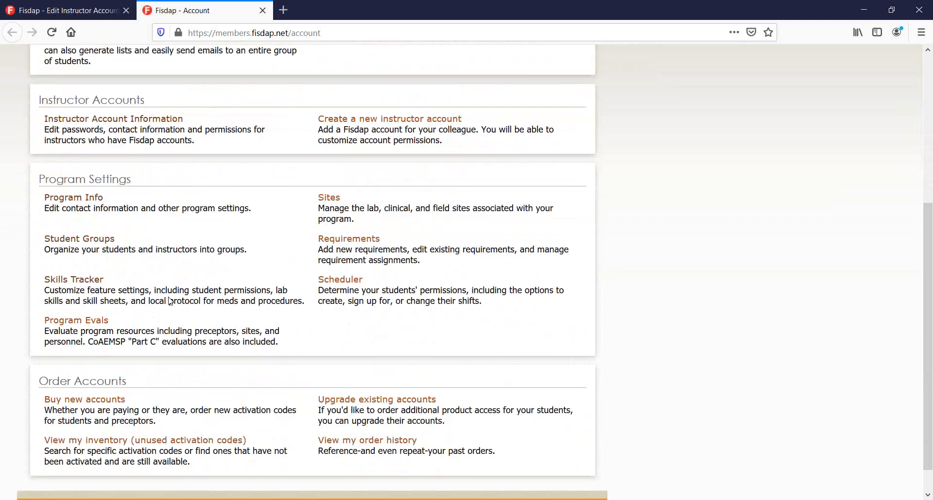
{"action": "scroll", "coordinate": [174, 237], "scroll_direction": "up", "scroll_amount": 6}
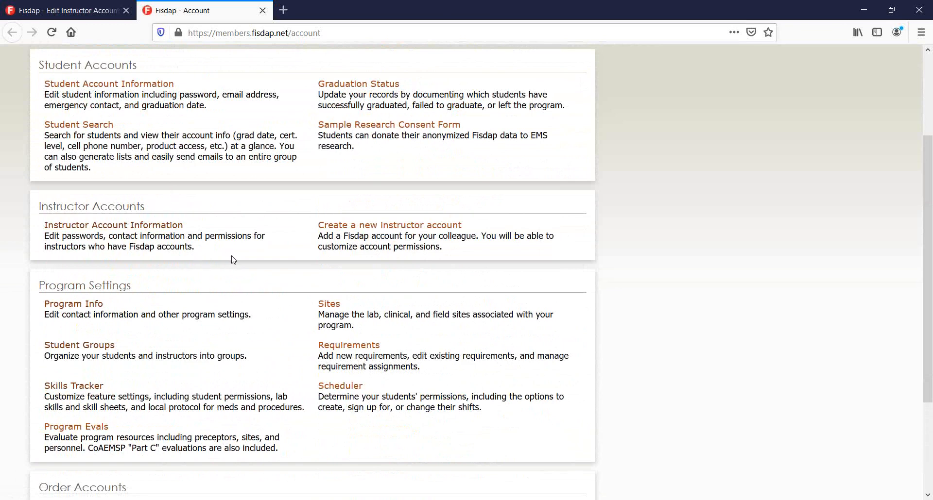
Step: Open the Student Groups settings and check the inactive group list, returning to the active groups
{"action": "scroll", "coordinate": [255, 286], "scroll_direction": "down", "scroll_amount": 2}
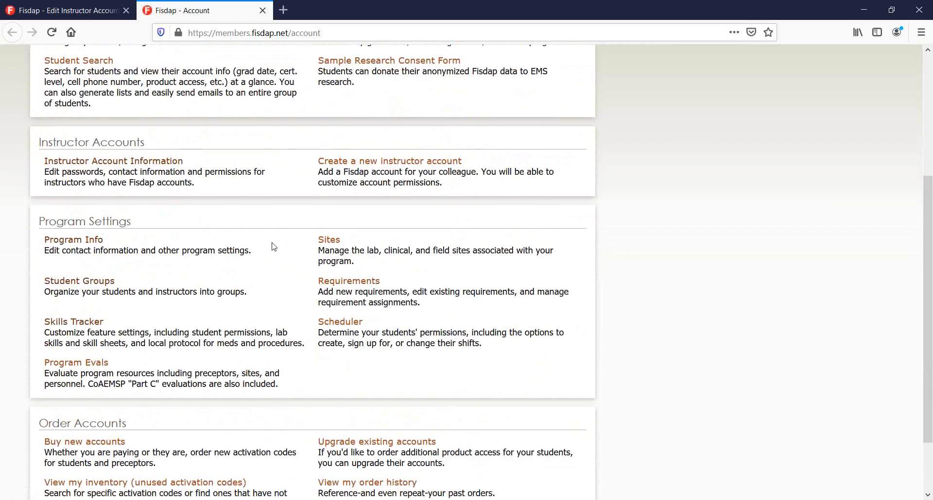
{"action": "left_click", "coordinate": [90, 283]}
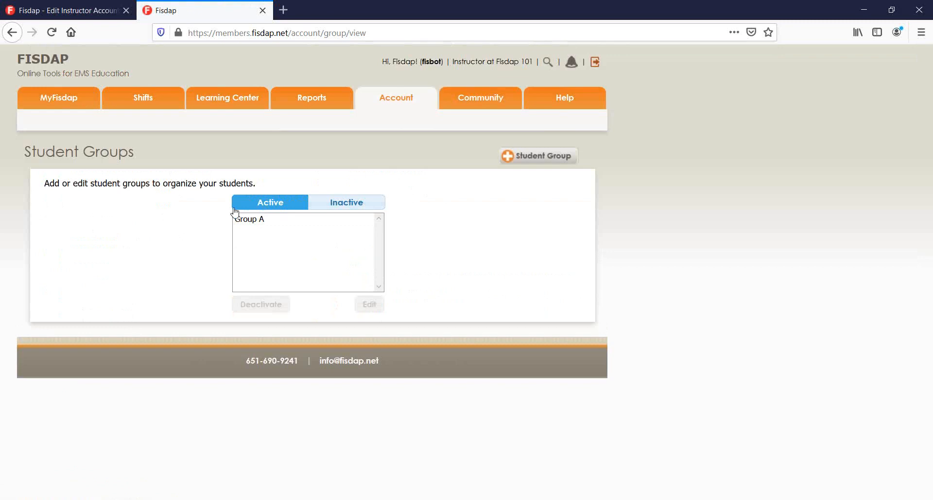
{"action": "left_click", "coordinate": [344, 204]}
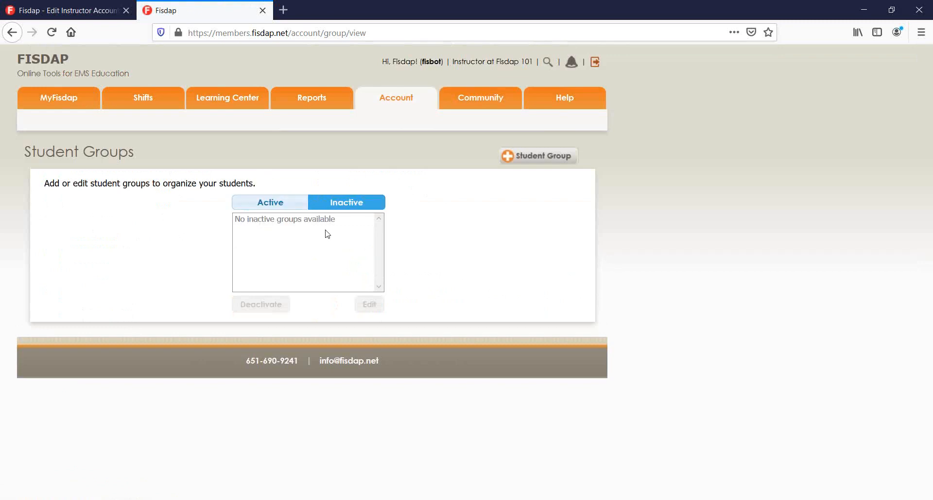
{"action": "left_click", "coordinate": [285, 206]}
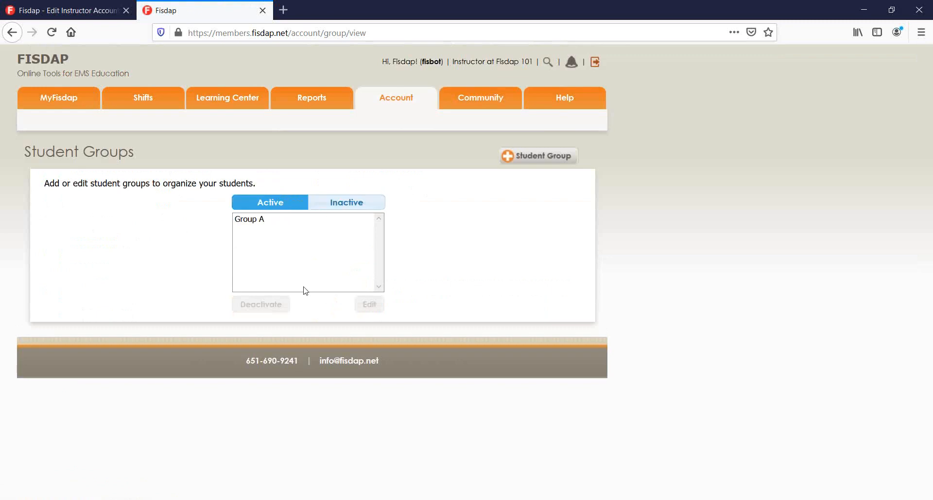
Step: Deactivate the active student group Group A and confirm the deactivation
{"action": "left_click", "coordinate": [270, 221]}
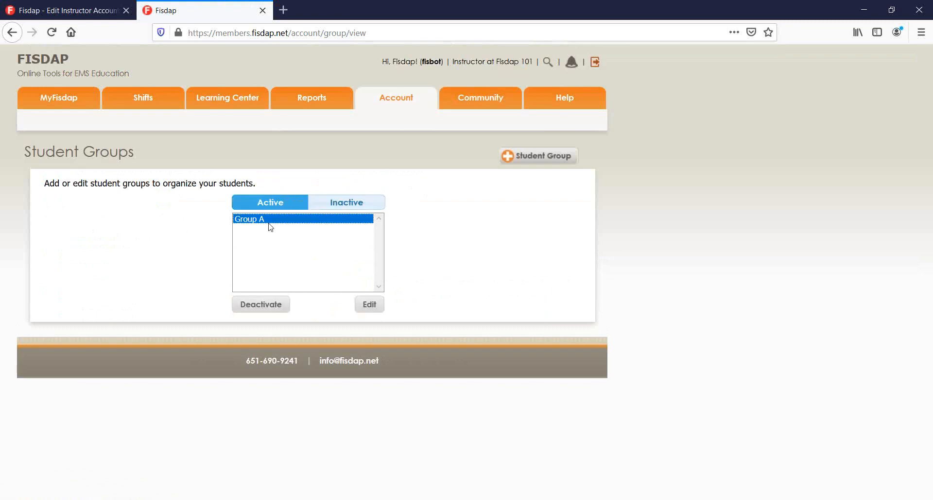
{"action": "left_click", "coordinate": [282, 310]}
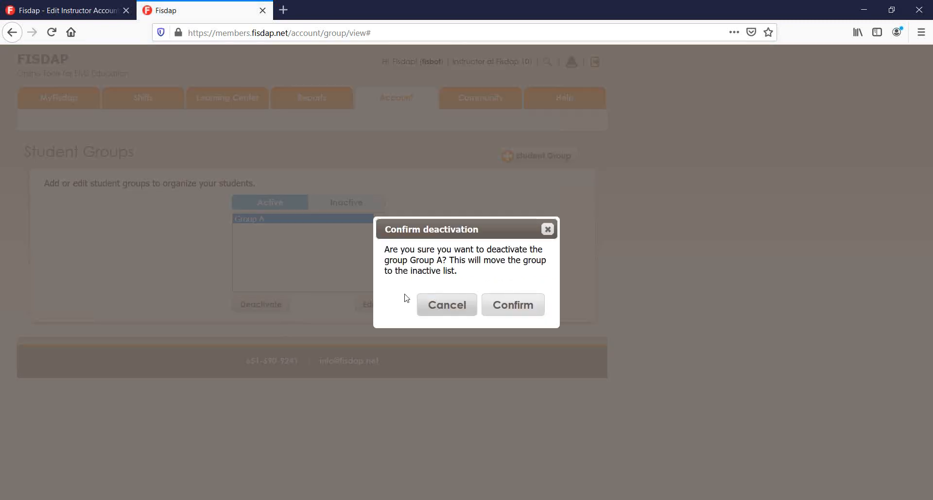
{"action": "left_click", "coordinate": [519, 311]}
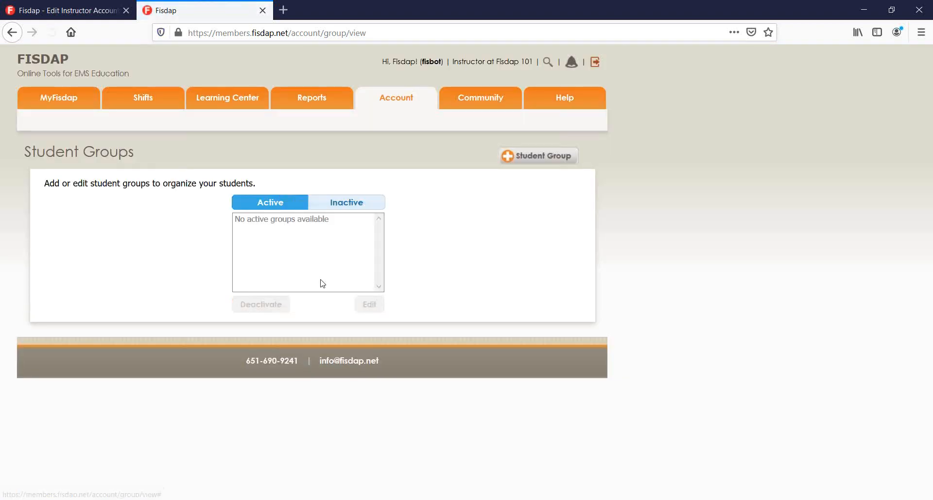
Step: Open Group A from the inactive groups for editing and review its details and member lists
{"action": "left_click", "coordinate": [333, 202]}
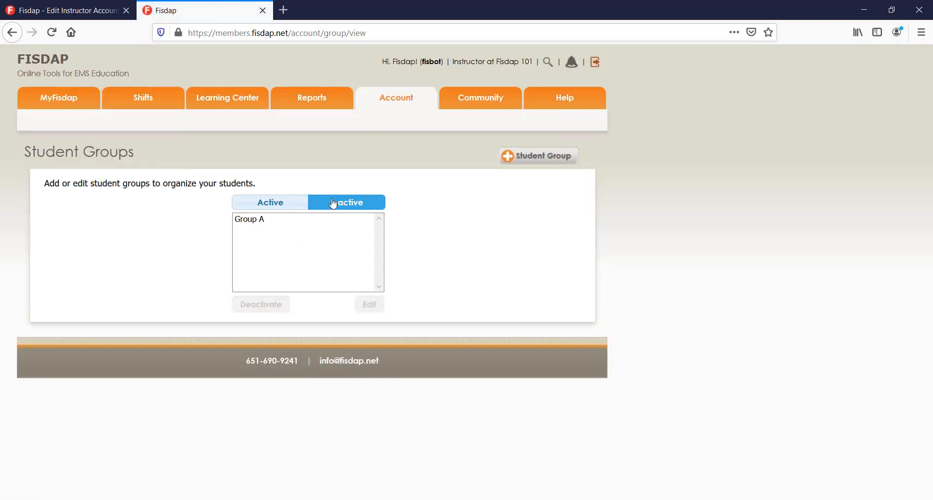
{"action": "left_click", "coordinate": [291, 225]}
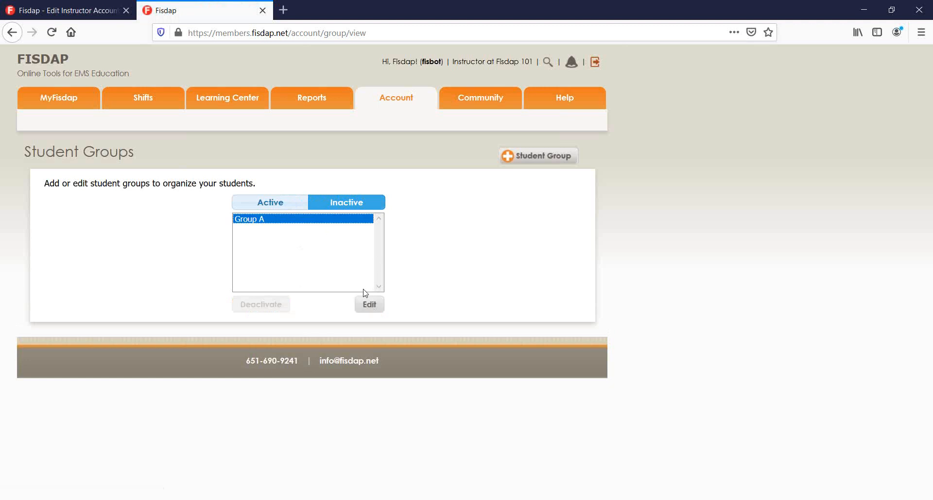
{"action": "left_click", "coordinate": [369, 305]}
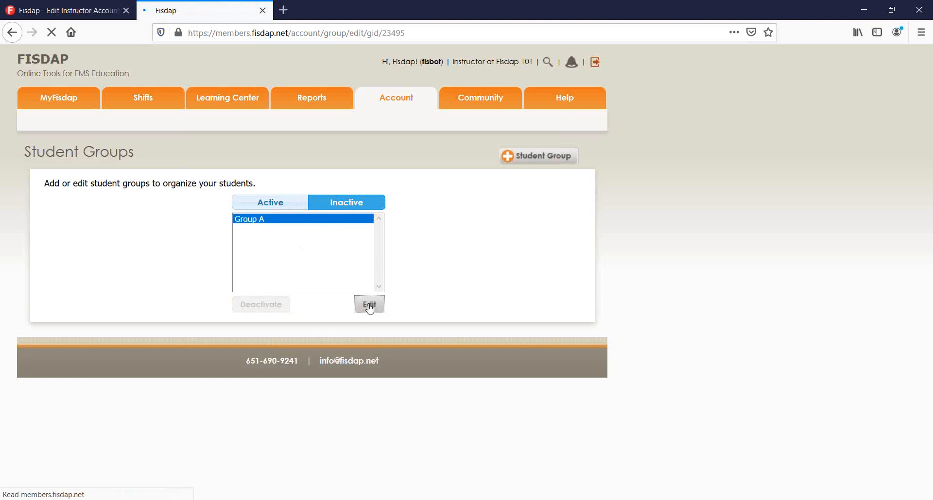
{"action": "scroll", "coordinate": [184, 288], "scroll_direction": "down", "scroll_amount": 3}
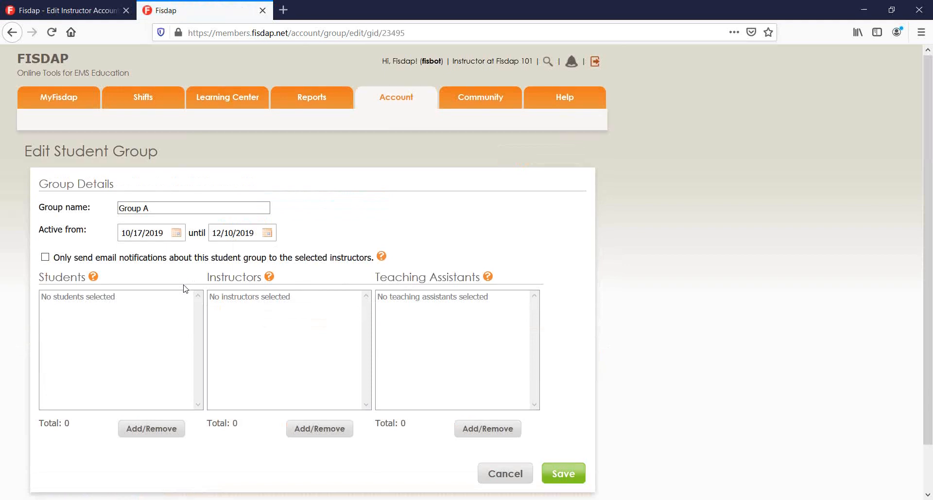
{"action": "scroll", "coordinate": [183, 288], "scroll_direction": "up", "scroll_amount": 3}
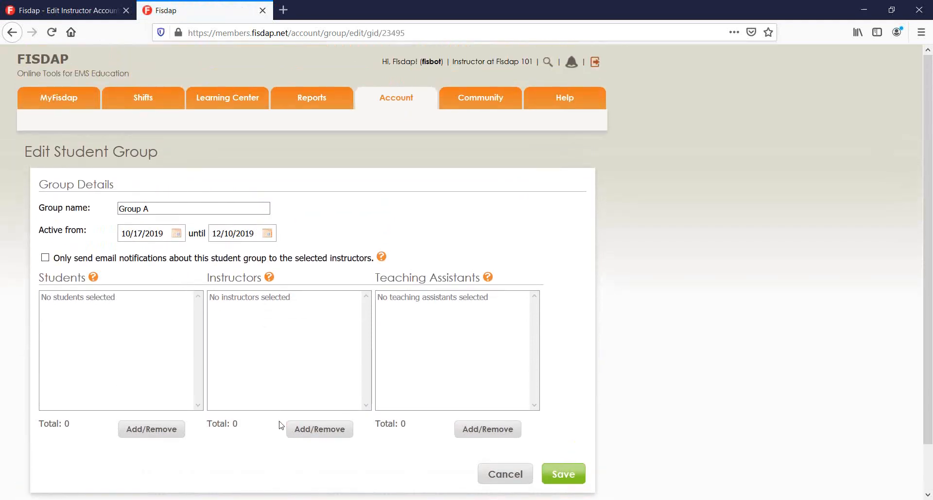
{"action": "scroll", "coordinate": [404, 377], "scroll_direction": "down", "scroll_amount": 1}
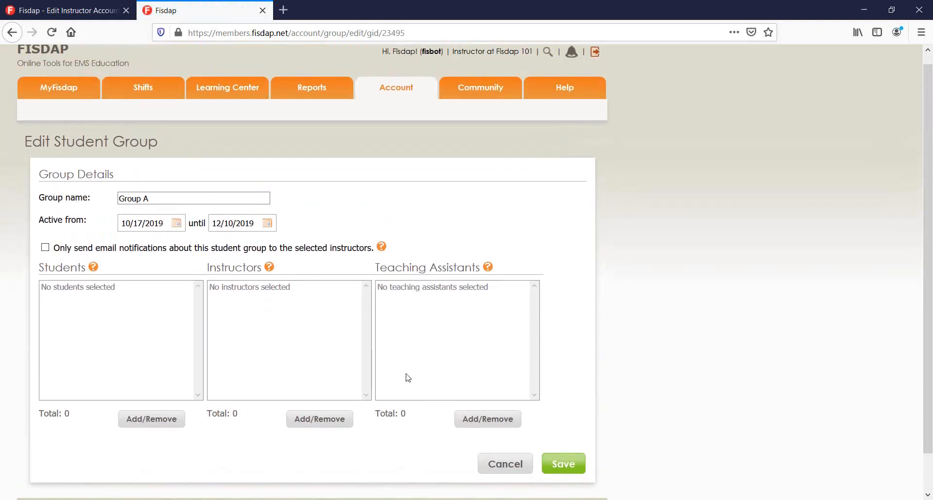
{"action": "scroll", "coordinate": [408, 379], "scroll_direction": "up", "scroll_amount": 1}
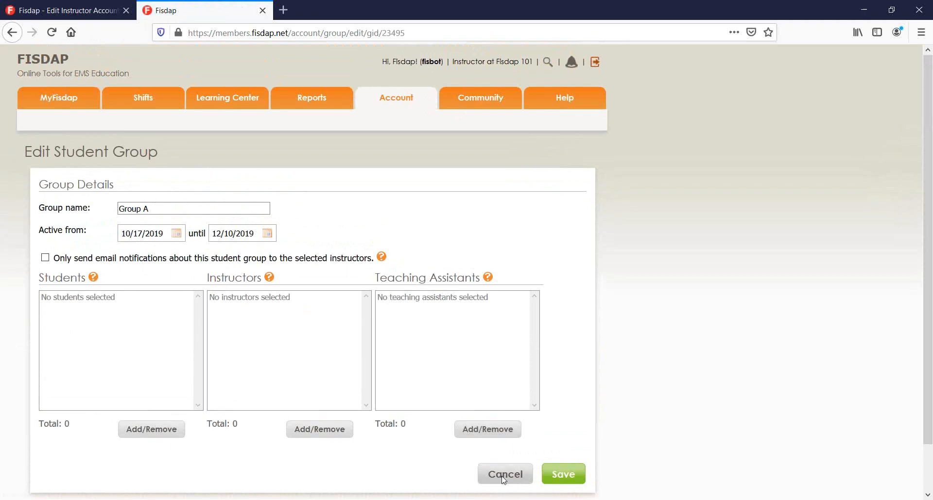
Step: Set Group A's active end date to 12/31/2019 and save the group
{"action": "left_click", "coordinate": [258, 235]}
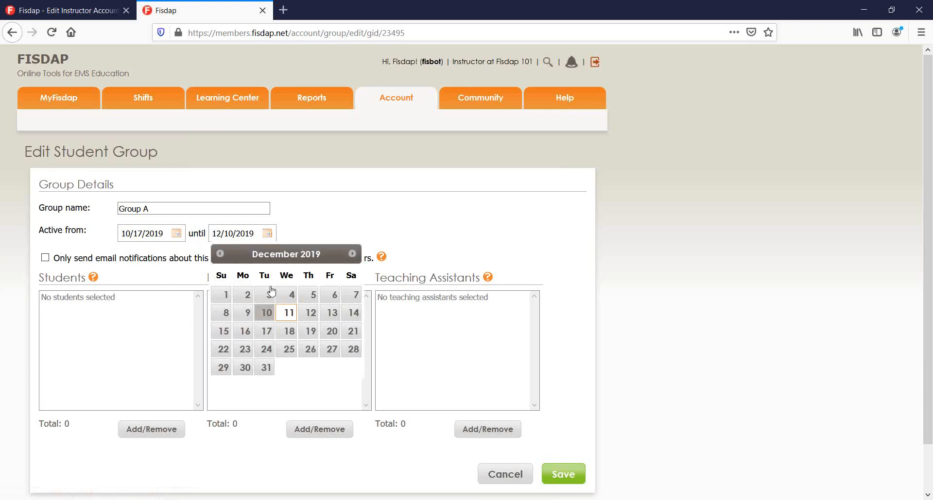
{"action": "left_click", "coordinate": [270, 369]}
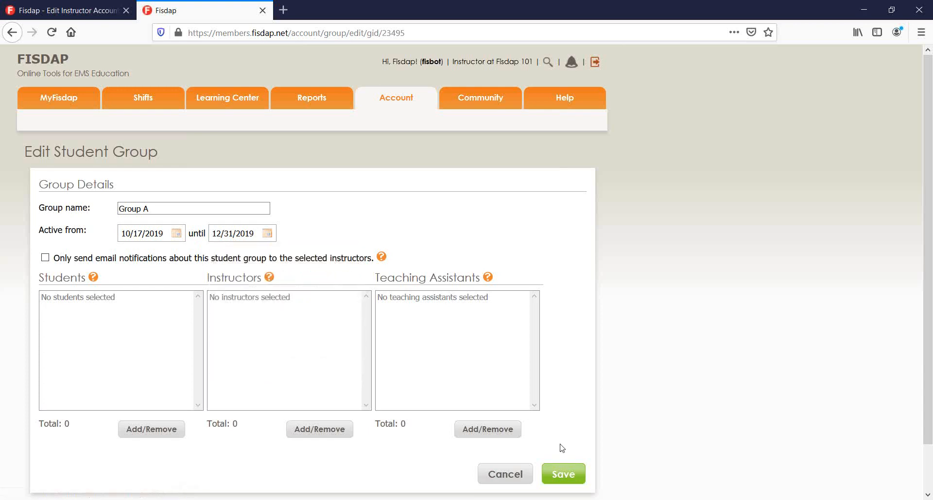
{"action": "left_click", "coordinate": [561, 475]}
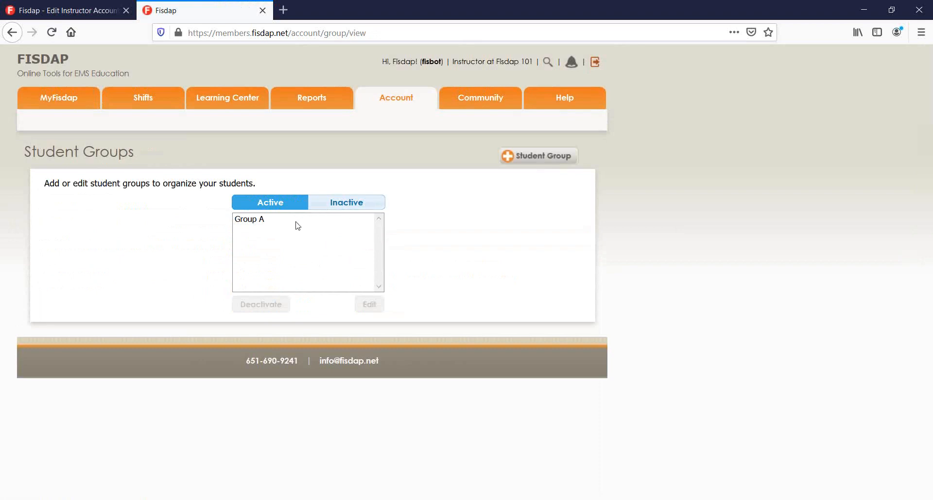
Step: Open a blank new student group form, review its fields, and cancel without saving
{"action": "left_click", "coordinate": [272, 220]}
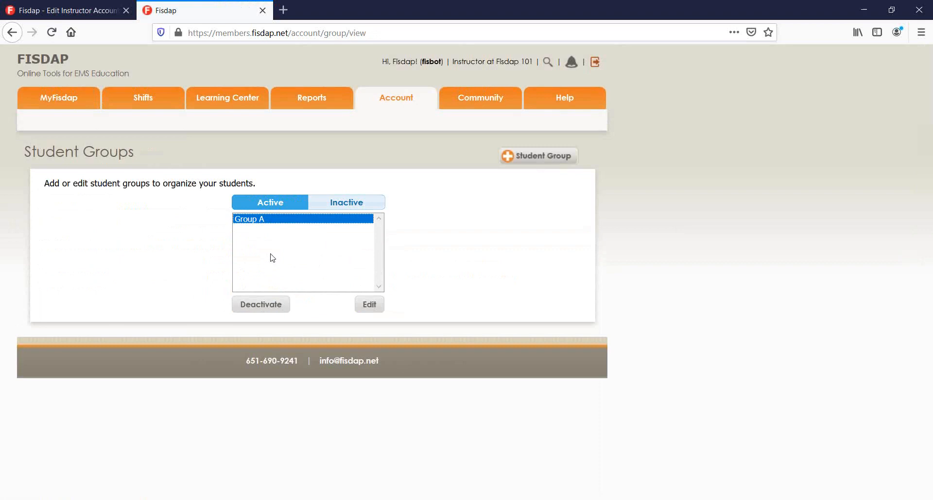
{"action": "left_click", "coordinate": [506, 159]}
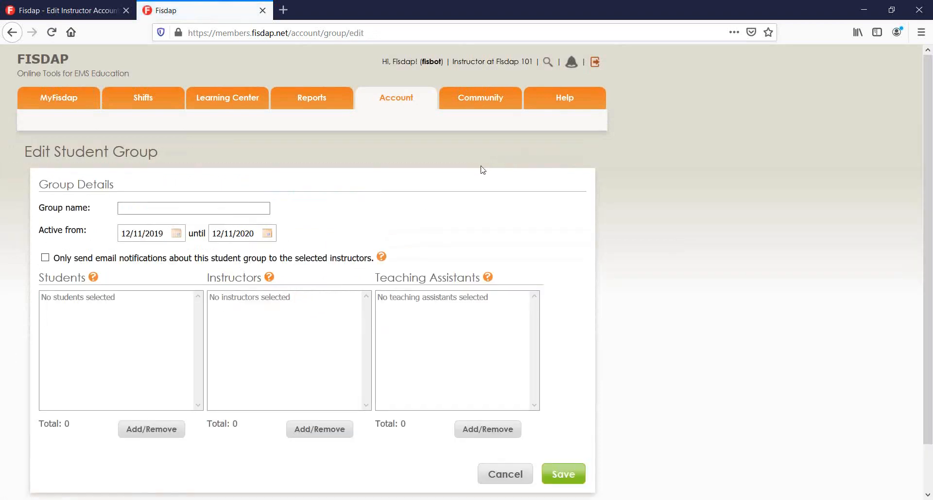
{"action": "scroll", "coordinate": [156, 247], "scroll_direction": "down", "scroll_amount": 2}
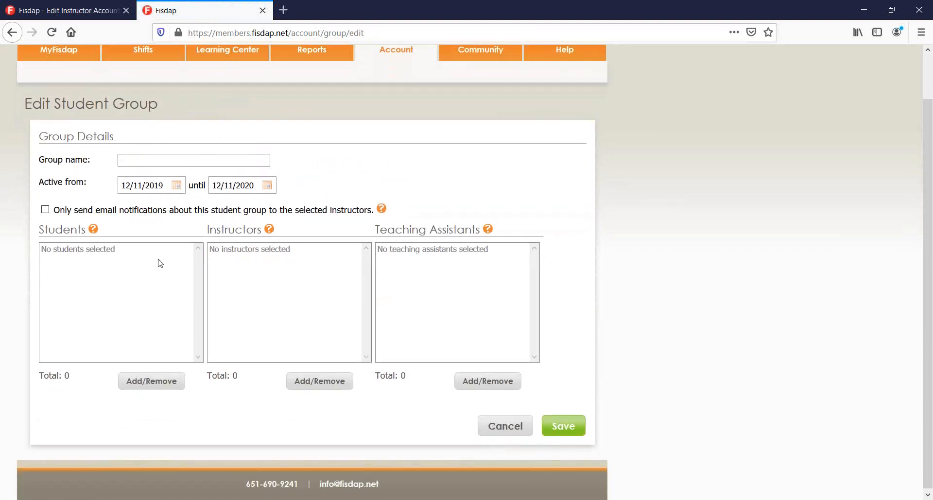
{"action": "left_click", "coordinate": [510, 427]}
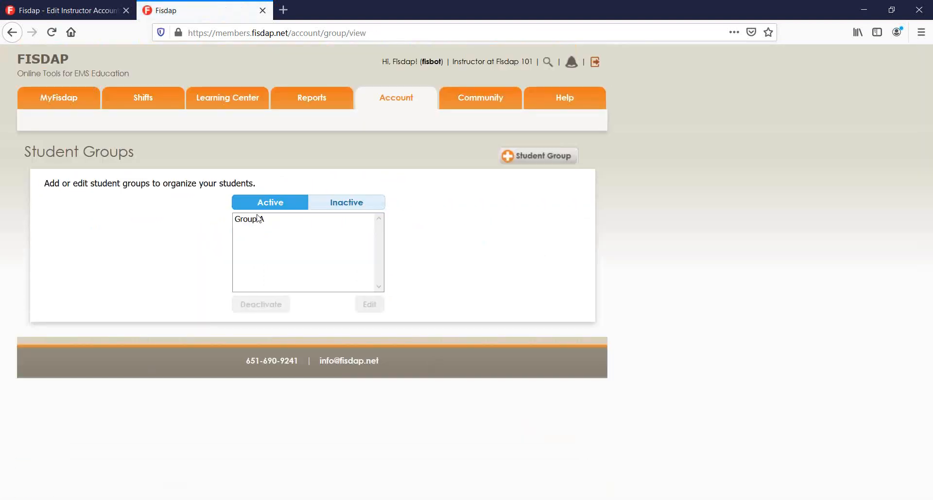
Step: Open the active student group Group A for editing and rename it Group Alpha
{"action": "left_click", "coordinate": [260, 219]}
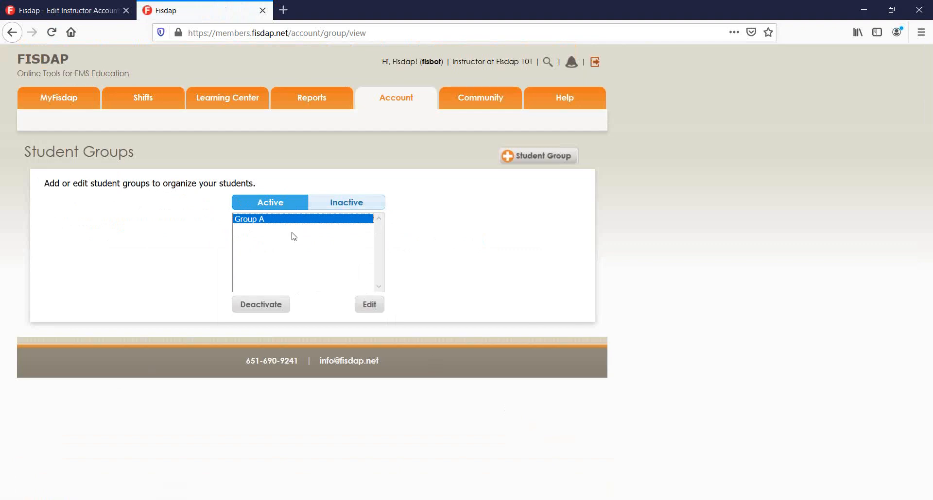
{"action": "left_click", "coordinate": [360, 304]}
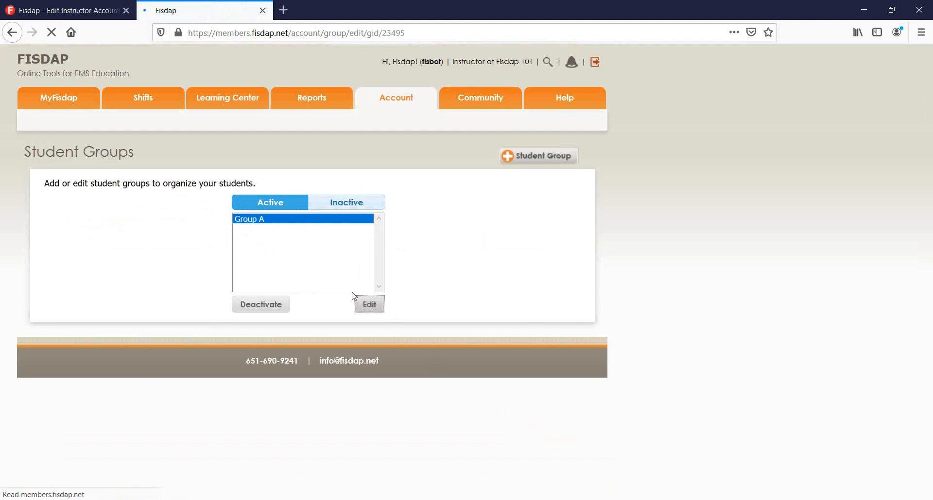
{"action": "left_click", "coordinate": [209, 208]}
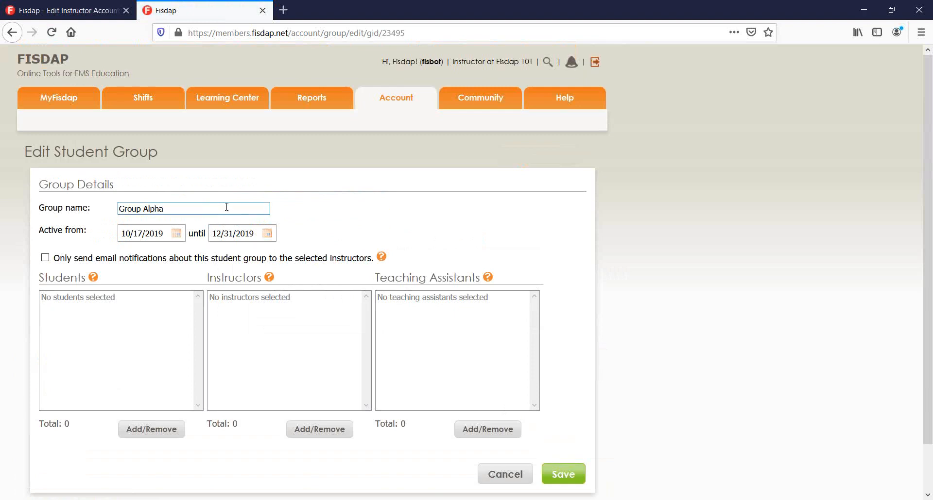
{"action": "type", "text": "lpha"}
{"action": "left_click", "coordinate": [273, 219]}
Step: Set the end of Group Alpha's active period to 12/31/2020
{"action": "left_click", "coordinate": [267, 231]}
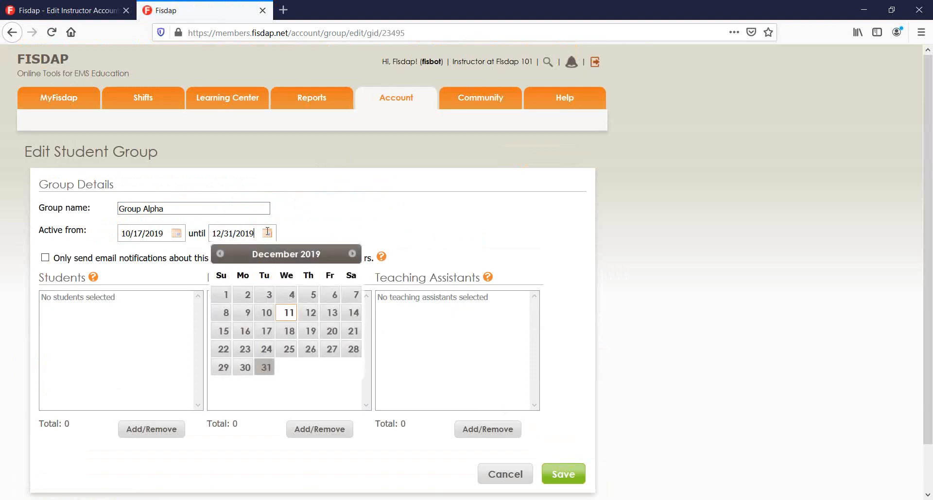
{"action": "left_click", "coordinate": [351, 253]}
{"action": "left_click", "coordinate": [351, 252]}
{"action": "left_click", "coordinate": [351, 253]}
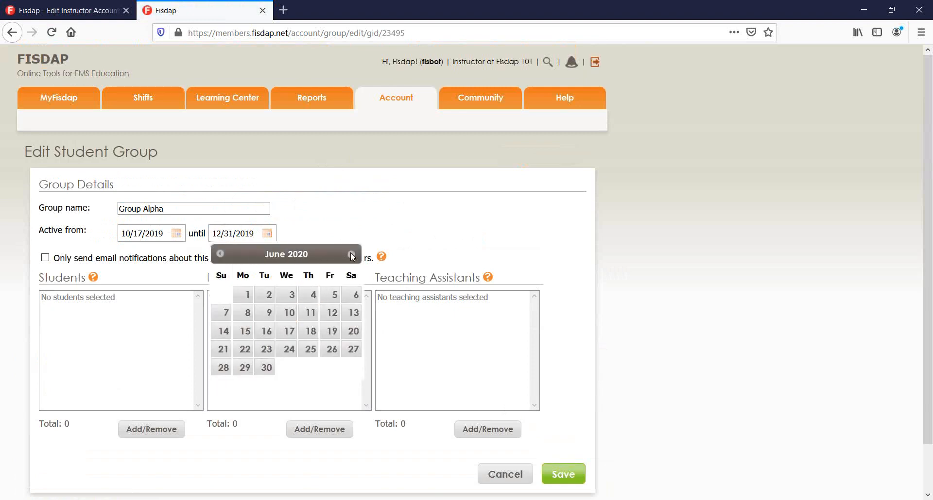
{"action": "left_click", "coordinate": [350, 253]}
{"action": "left_click", "coordinate": [351, 253]}
{"action": "left_click", "coordinate": [351, 253]}
{"action": "left_click", "coordinate": [351, 253]}
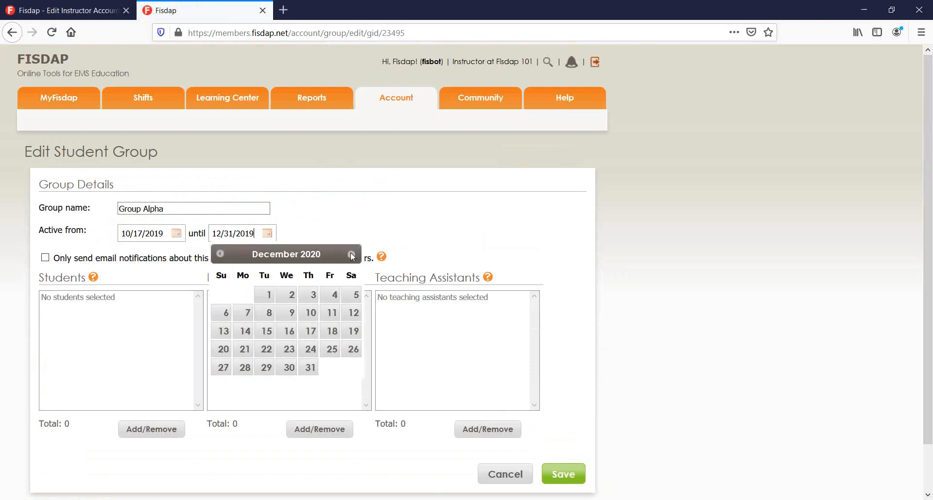
{"action": "left_click", "coordinate": [311, 368]}
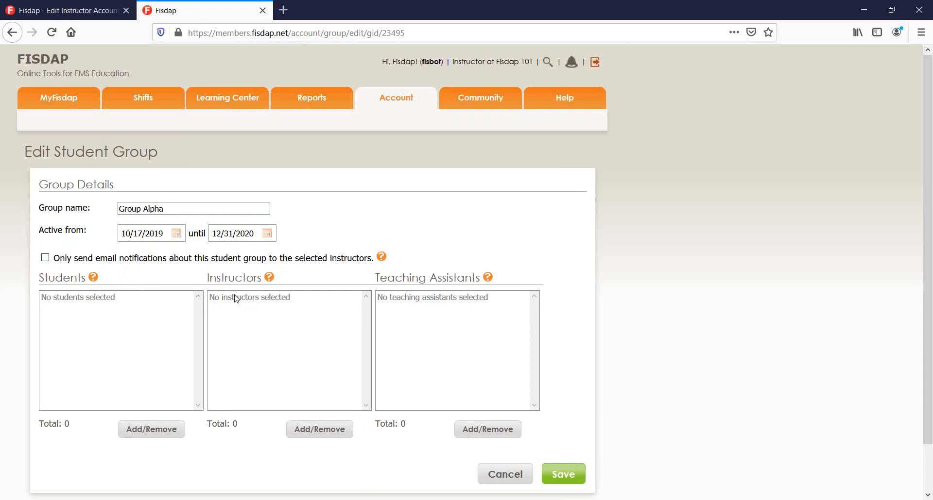
Step: Restrict the group's email notifications to the selected instructors and read the help on event notifications
{"action": "left_click", "coordinate": [45, 259]}
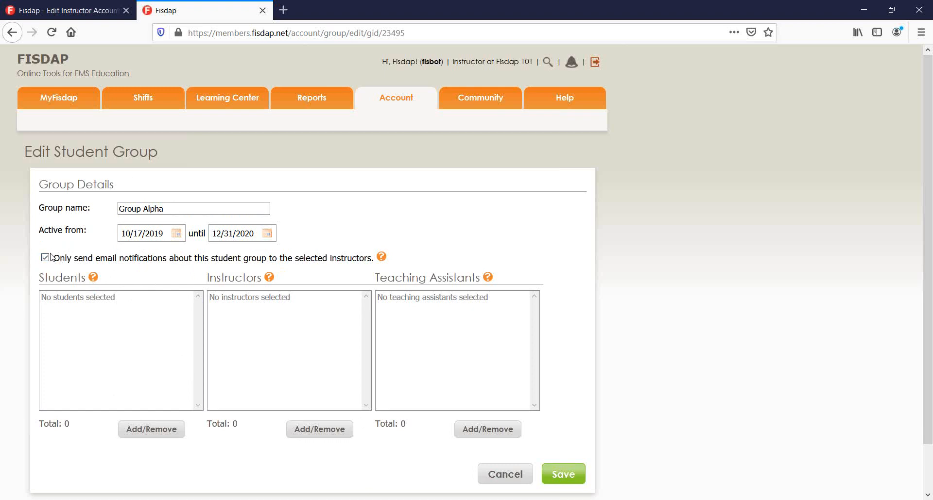
{"action": "left_click", "coordinate": [384, 260]}
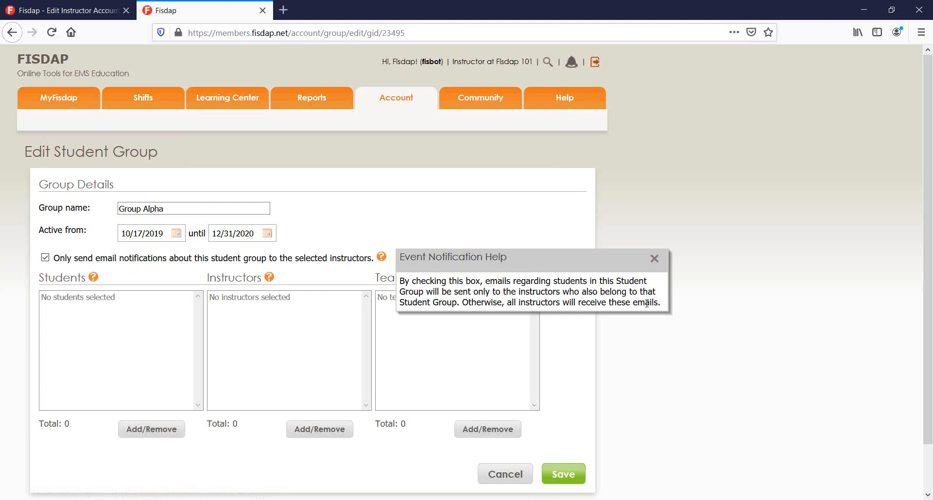
{"action": "left_click", "coordinate": [654, 259]}
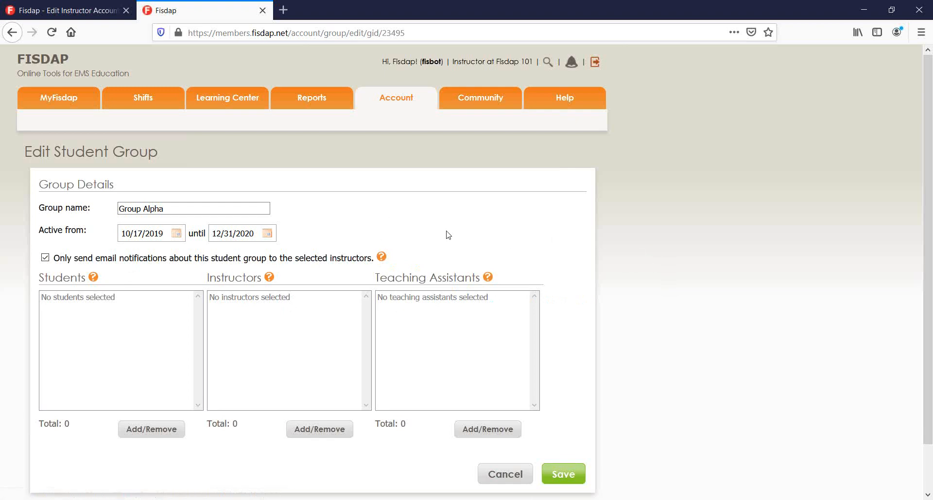
Step: Examine the Email Settings on the instructor account page and read their help text about student events
{"action": "left_click", "coordinate": [84, 10]}
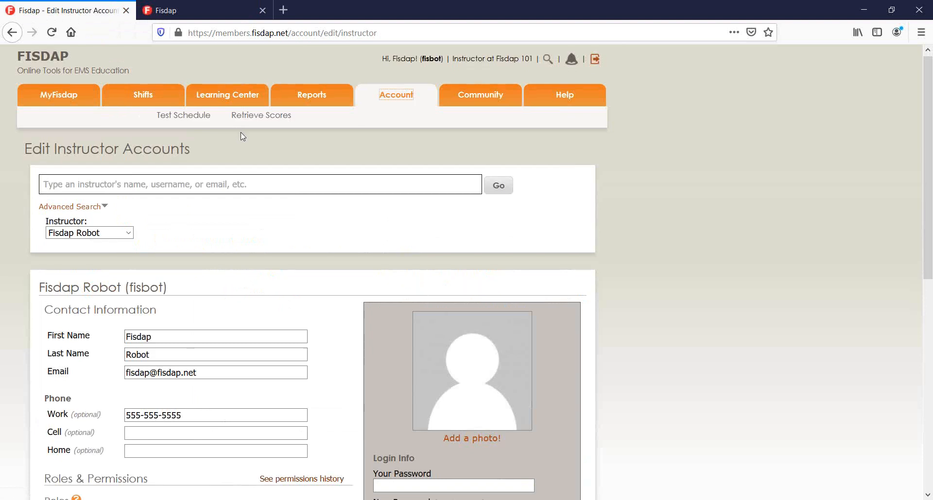
{"action": "scroll", "coordinate": [387, 136], "scroll_direction": "down", "scroll_amount": 4}
{"action": "scroll", "coordinate": [491, 335], "scroll_direction": "down", "scroll_amount": 1}
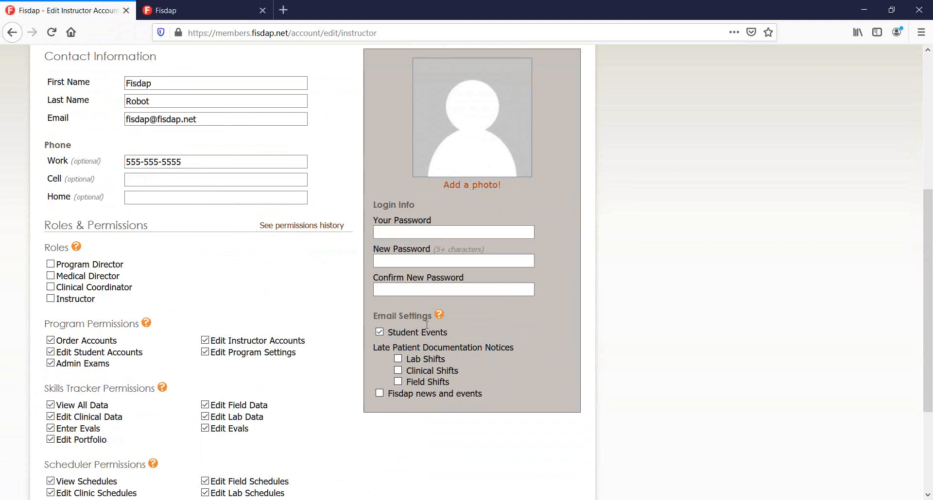
{"action": "left_click", "coordinate": [439, 315]}
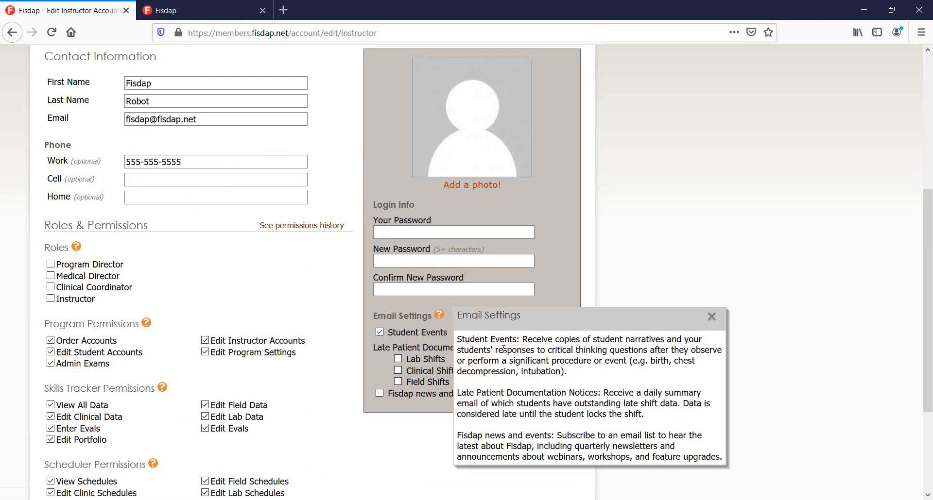
{"action": "left_click_drag", "start_coordinate": [547, 349], "coordinate": [680, 342]}
{"action": "left_click", "coordinate": [712, 317]}
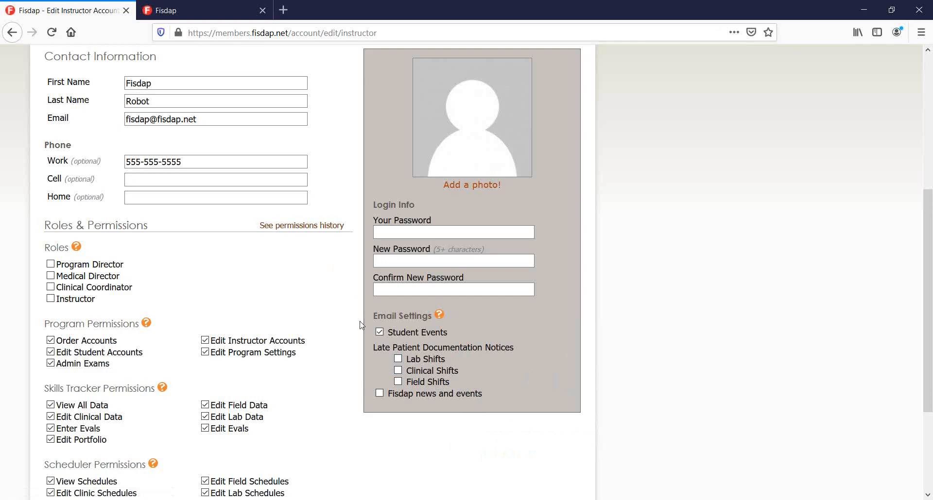
Step: Return to the Group Alpha form and switch the selected-instructors-only email notification option off and on again
{"action": "left_click", "coordinate": [228, 12]}
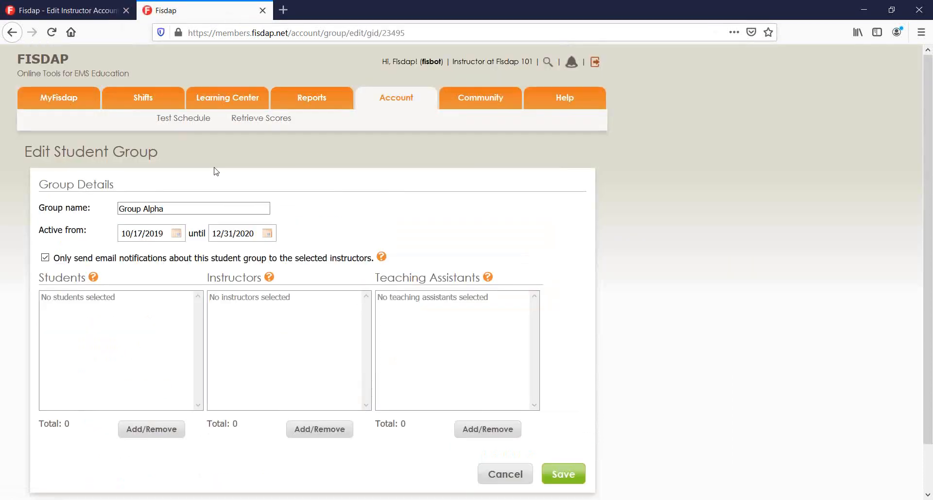
{"action": "left_click", "coordinate": [45, 258]}
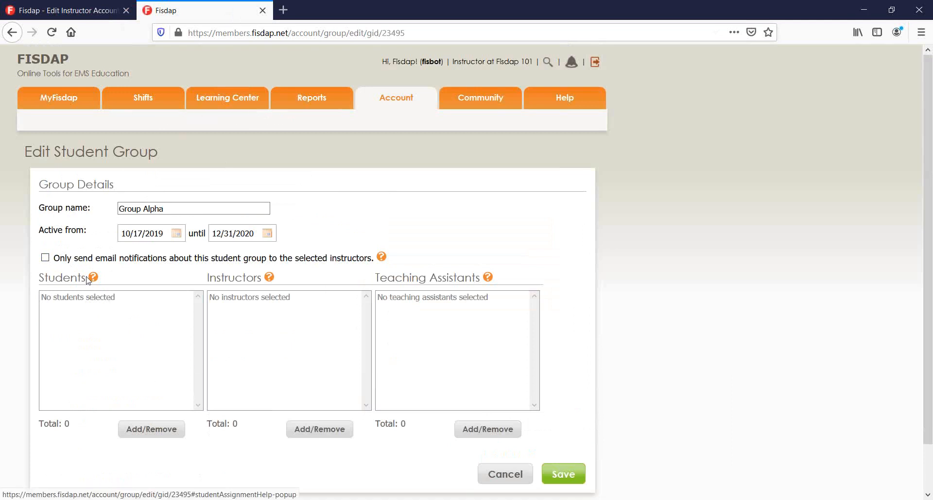
{"action": "left_click", "coordinate": [47, 262]}
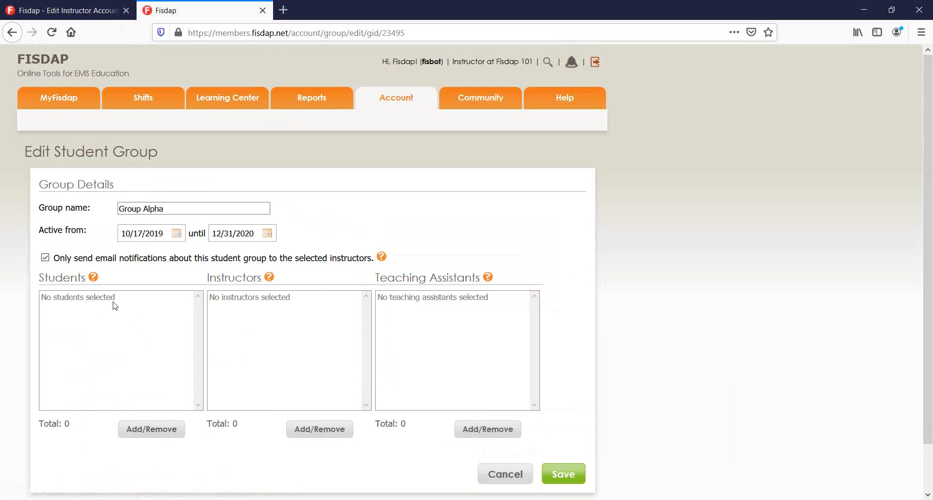
Step: Open the group's student assignment and add the first, second and fourth available students to the selected students
{"action": "left_click", "coordinate": [177, 435]}
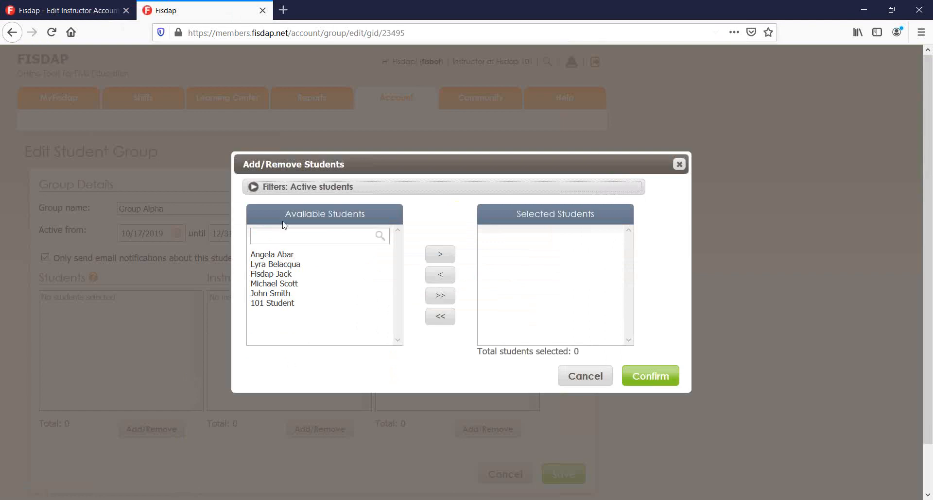
{"action": "left_click", "coordinate": [288, 255]}
{"action": "left_click", "coordinate": [441, 254]}
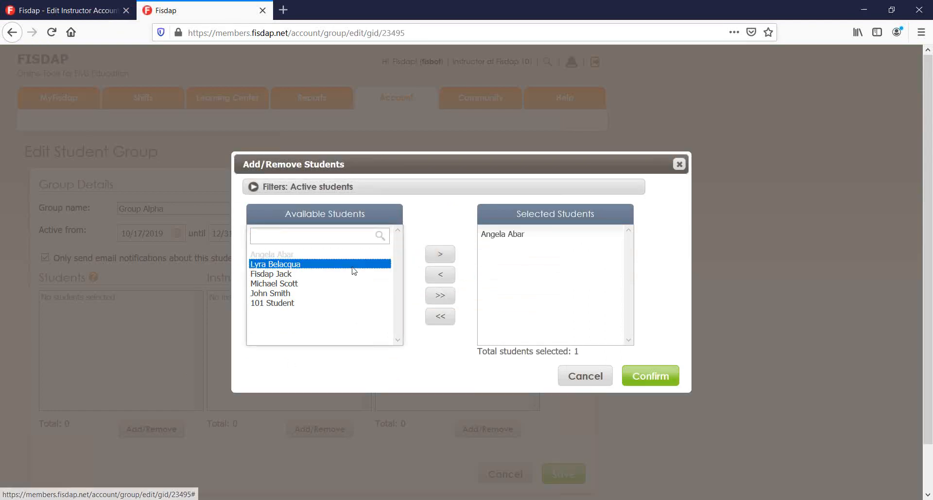
{"action": "double_click", "coordinate": [356, 265]}
{"action": "left_click", "coordinate": [290, 294]}
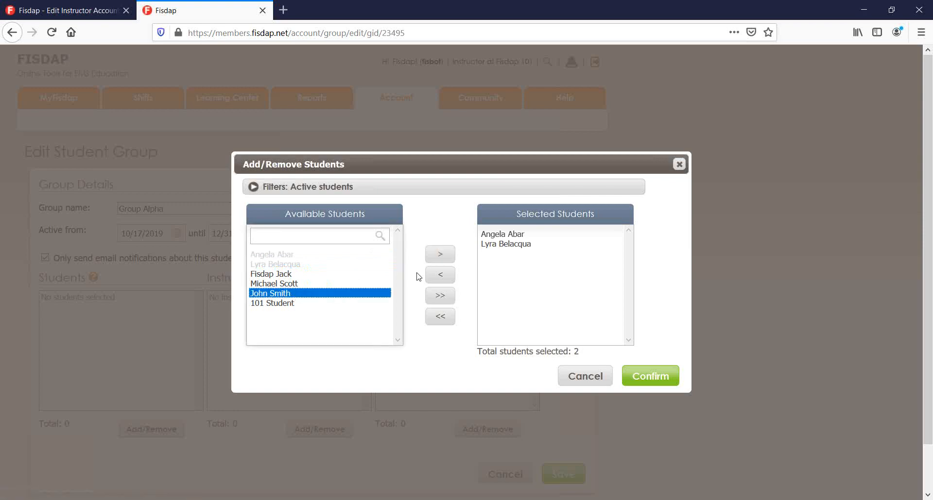
{"action": "left_click", "coordinate": [362, 284]}
{"action": "left_click", "coordinate": [435, 256]}
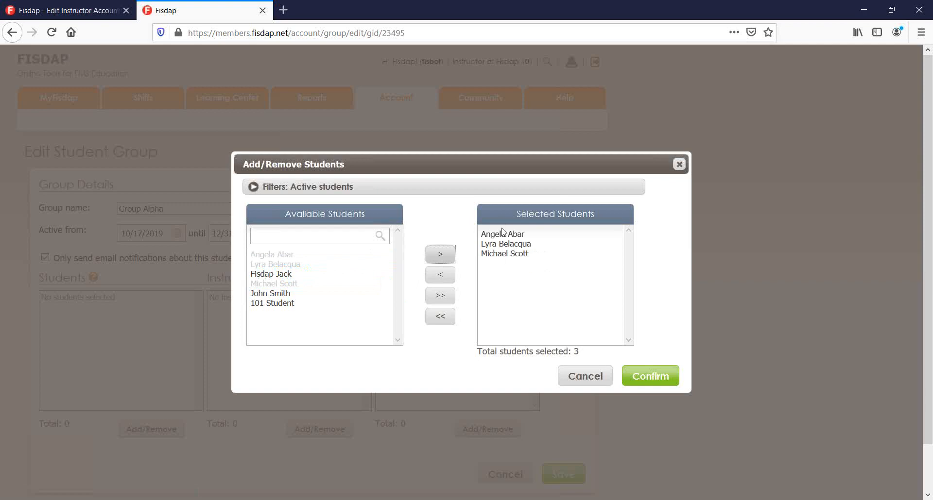
Step: Clear the selected students, add all available students at once, and remove them all again
{"action": "left_click", "coordinate": [440, 317]}
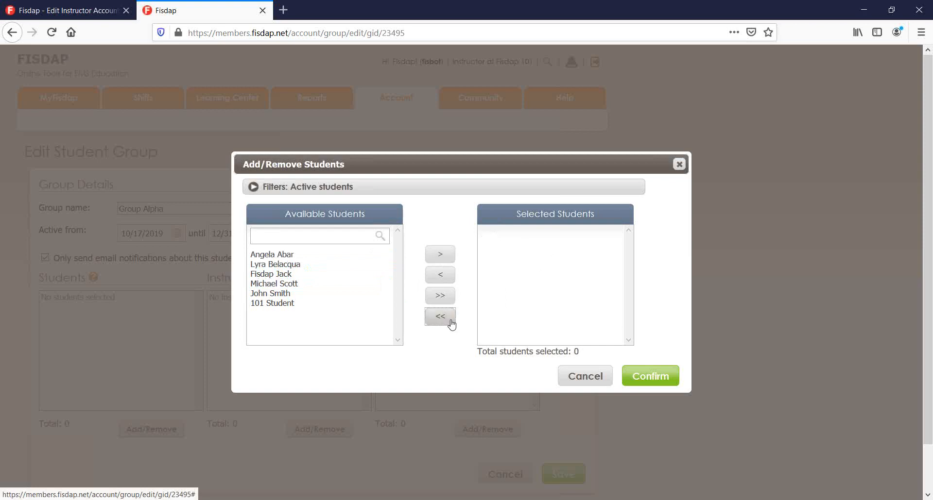
{"action": "left_click", "coordinate": [436, 296]}
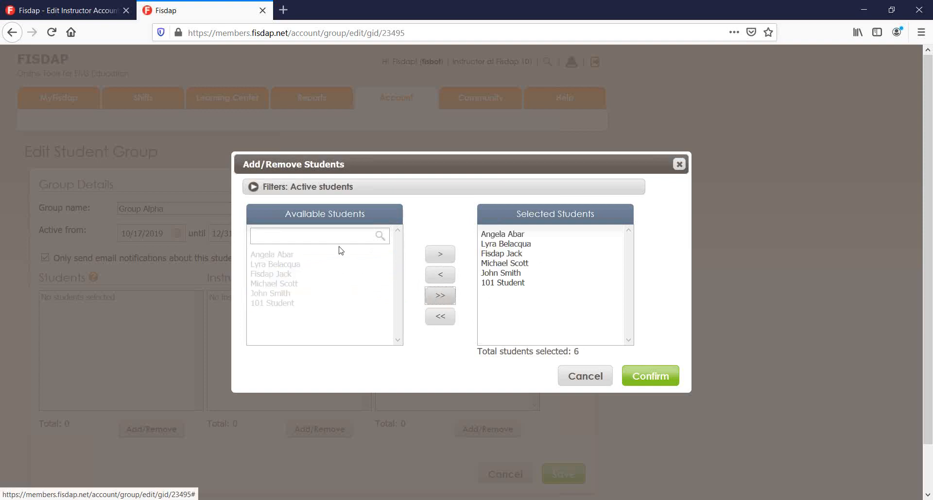
{"action": "left_click", "coordinate": [438, 317]}
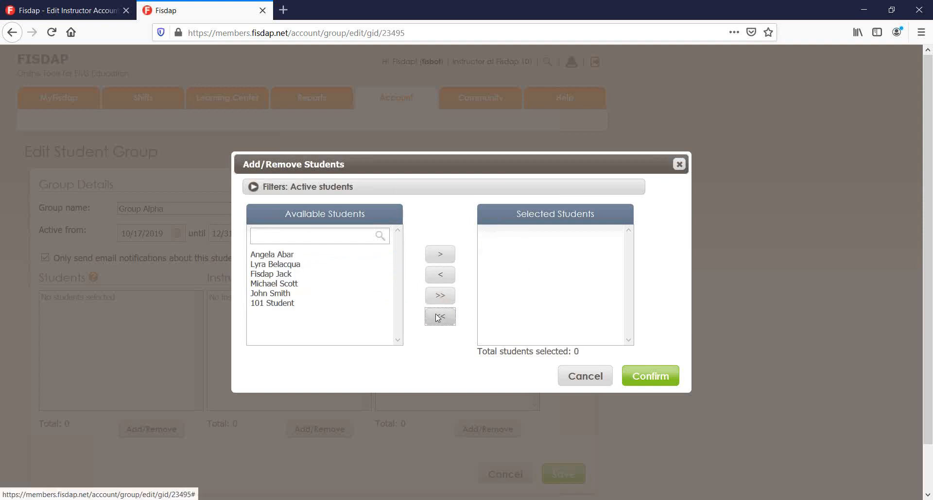
{"action": "left_click", "coordinate": [302, 194]}
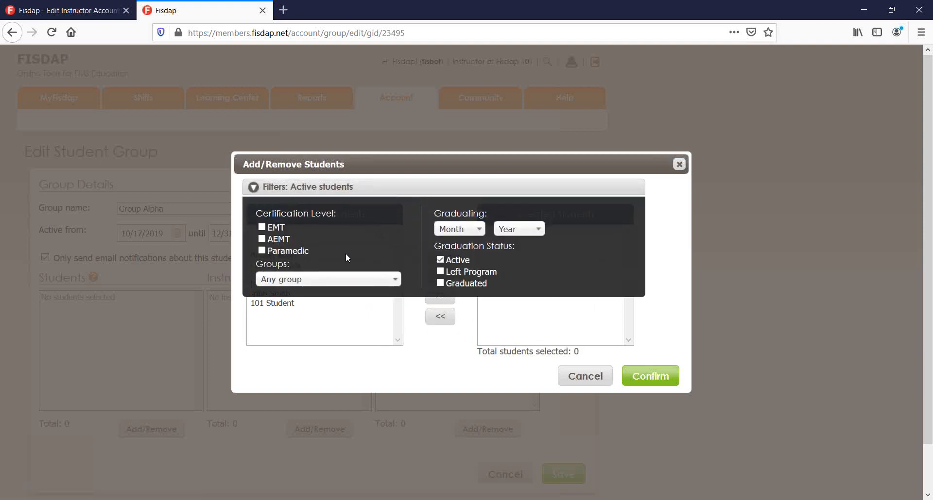
{"action": "left_click", "coordinate": [354, 323]}
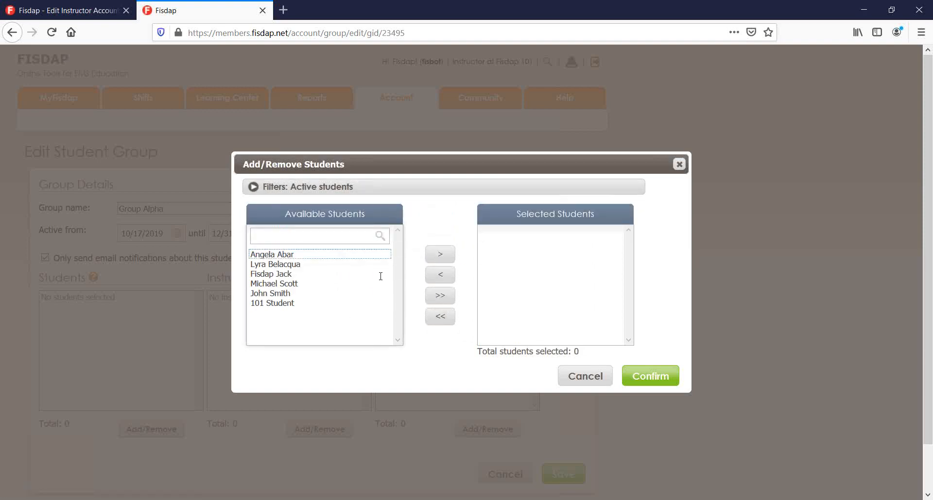
Step: Highlight the first through fourth available students as one continuous range
{"action": "left_click", "coordinate": [293, 257]}
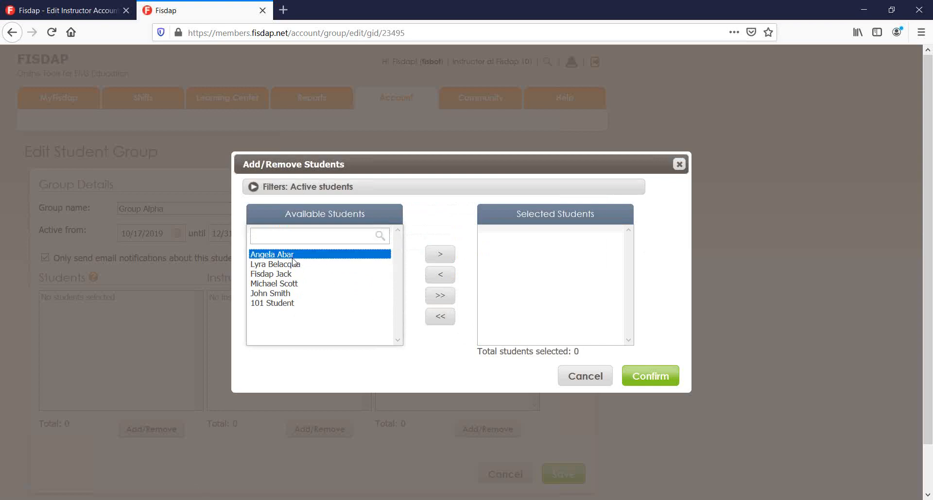
{"action": "left_click", "coordinate": [289, 284], "text": "shift"}
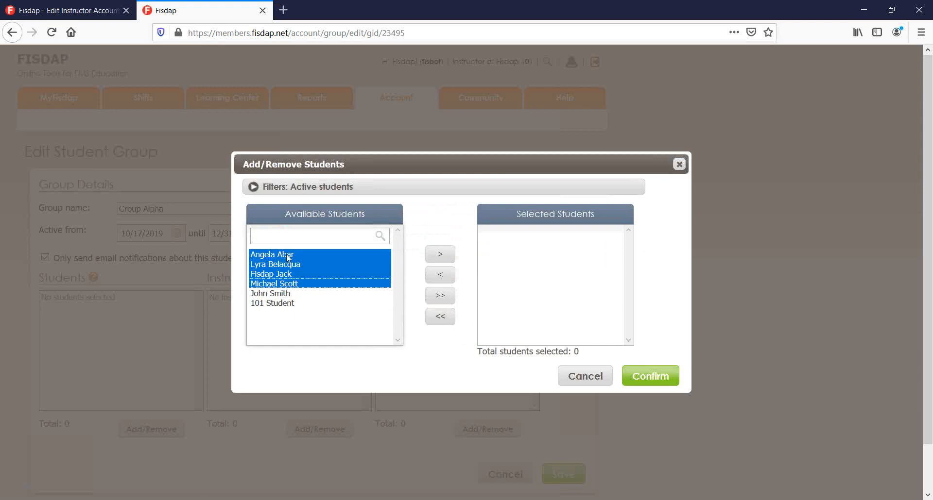
{"action": "left_click", "coordinate": [341, 273]}
Step: Add the first, third, fifth and sixth available students to the group together, and remove them all again
{"action": "left_click", "coordinate": [328, 254]}
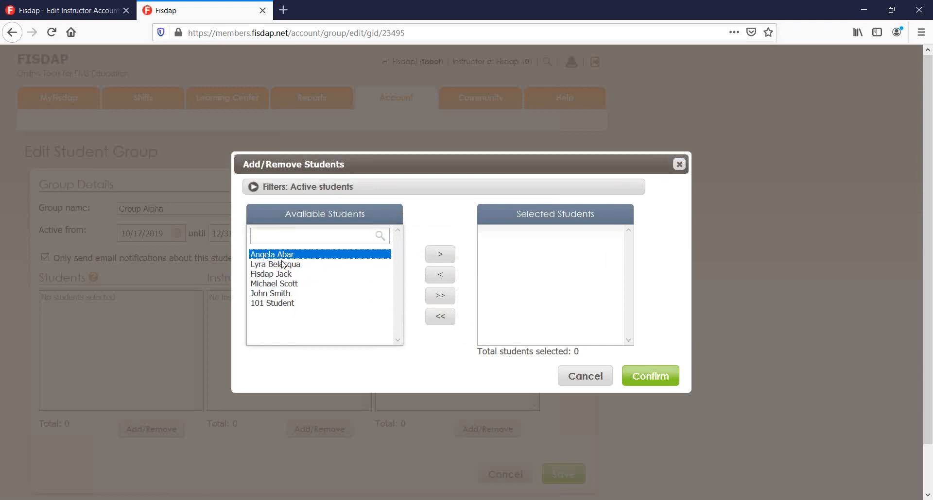
{"action": "left_click", "coordinate": [281, 275], "text": "ctrl"}
{"action": "left_click", "coordinate": [278, 293], "text": "ctrl"}
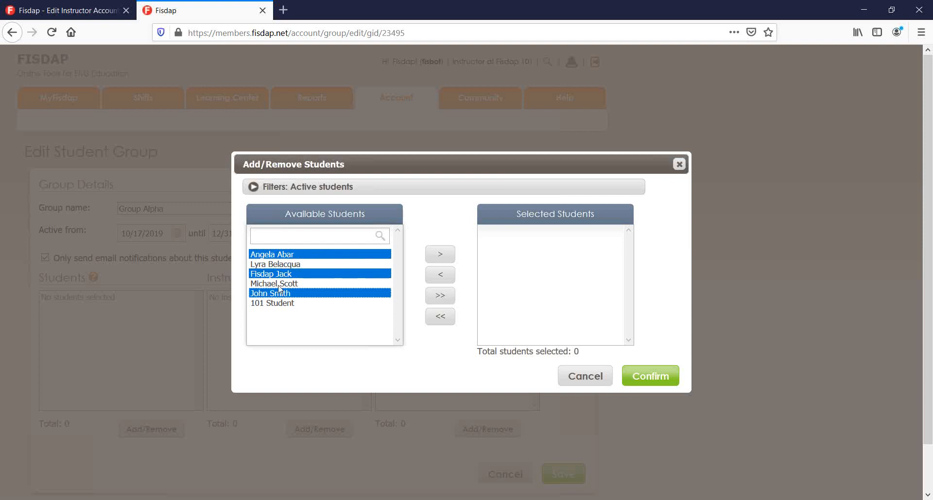
{"action": "left_click", "coordinate": [277, 304], "text": "ctrl"}
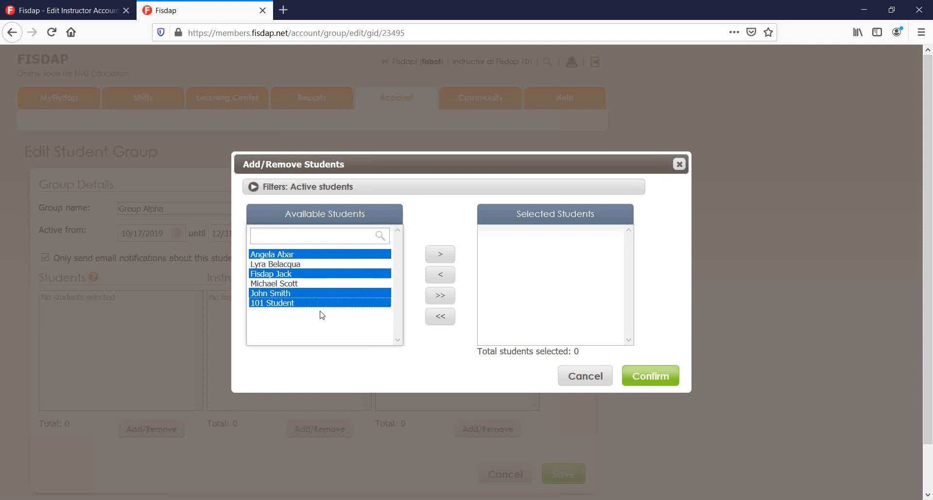
{"action": "left_click", "coordinate": [431, 260]}
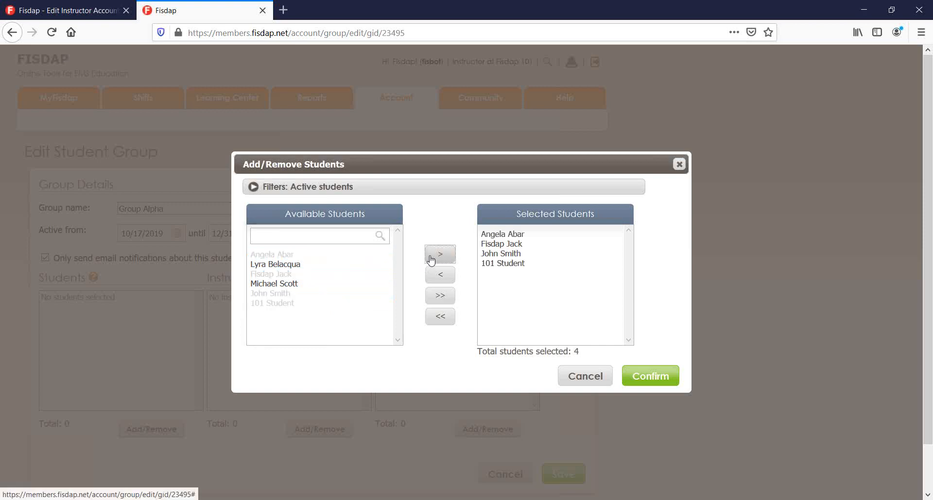
{"action": "left_click", "coordinate": [432, 317]}
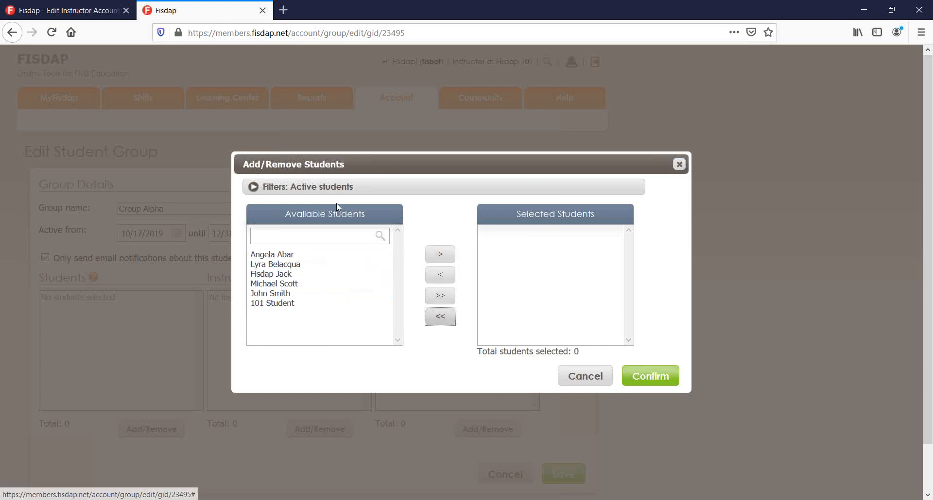
Step: Filter the available students to active students with the Paramedic certification level
{"action": "left_click", "coordinate": [309, 187]}
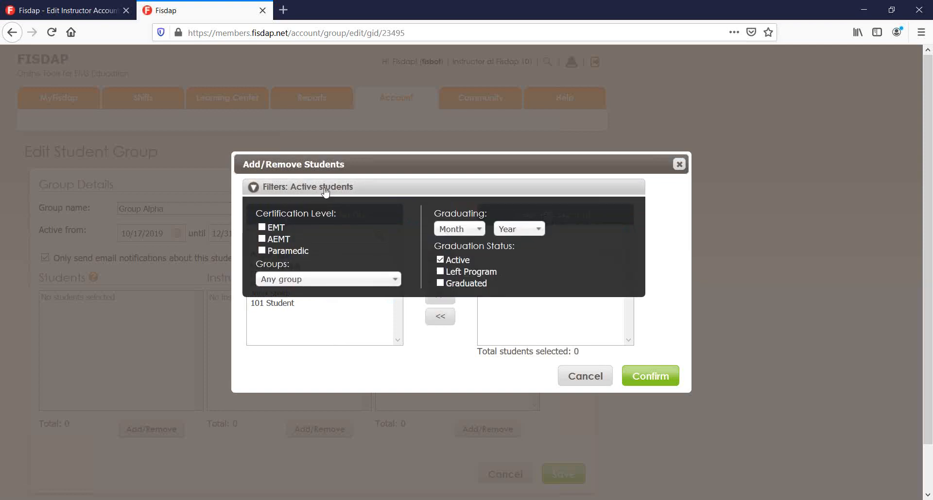
{"action": "left_click", "coordinate": [284, 253]}
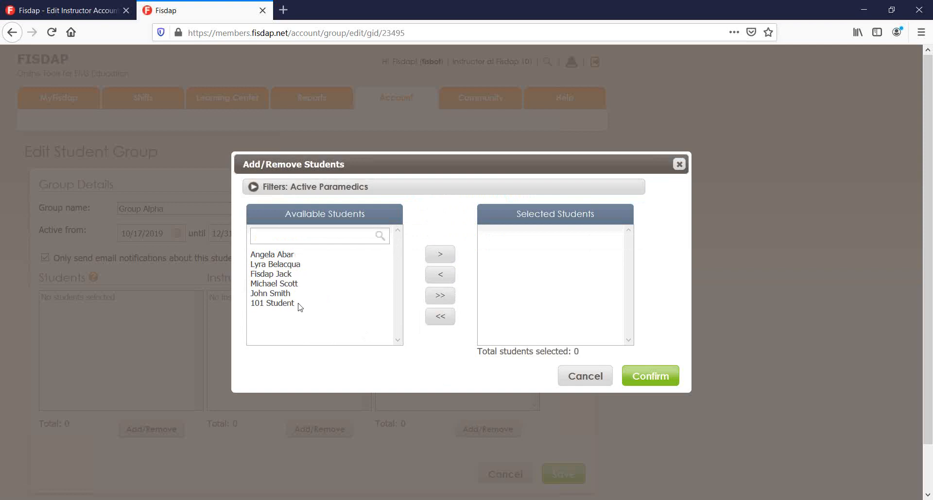
Step: Restrict the available students to those in Group A, and reset the group filter to Any group
{"action": "left_click", "coordinate": [304, 189]}
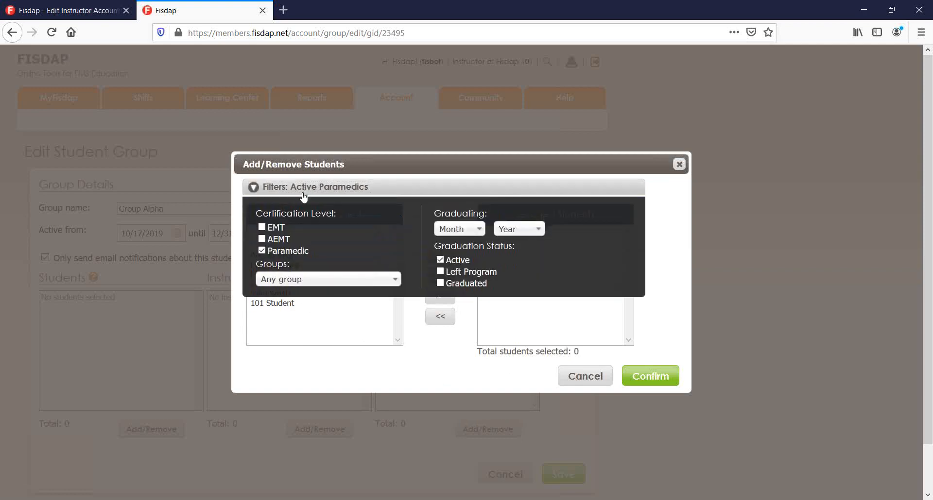
{"action": "left_click", "coordinate": [314, 275]}
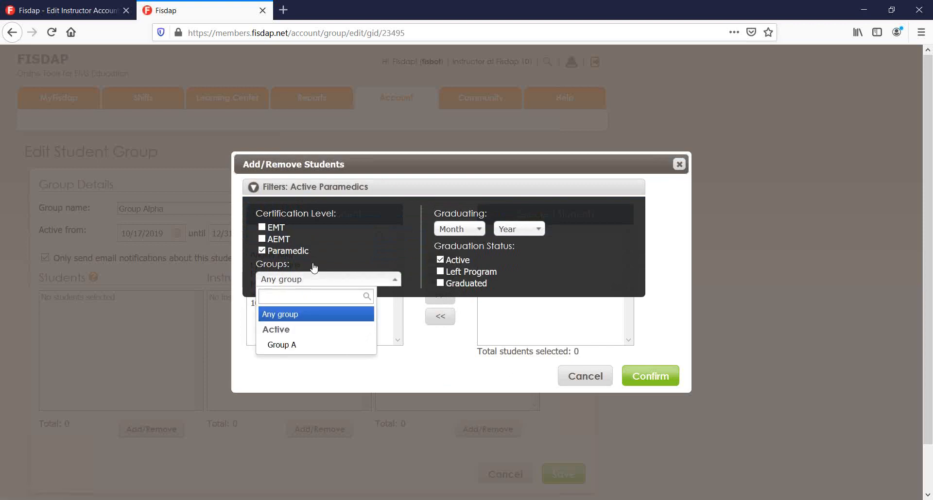
{"action": "left_click", "coordinate": [305, 344]}
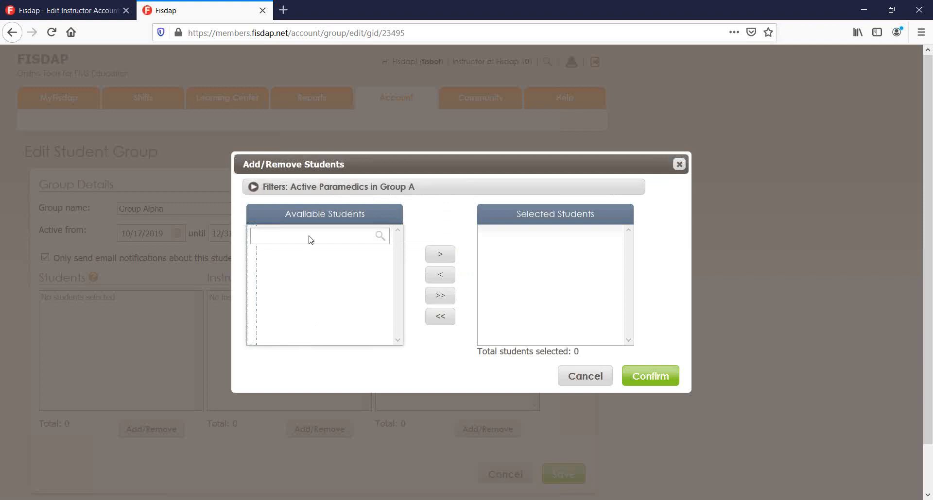
{"action": "left_click", "coordinate": [332, 188]}
{"action": "left_click", "coordinate": [293, 278]}
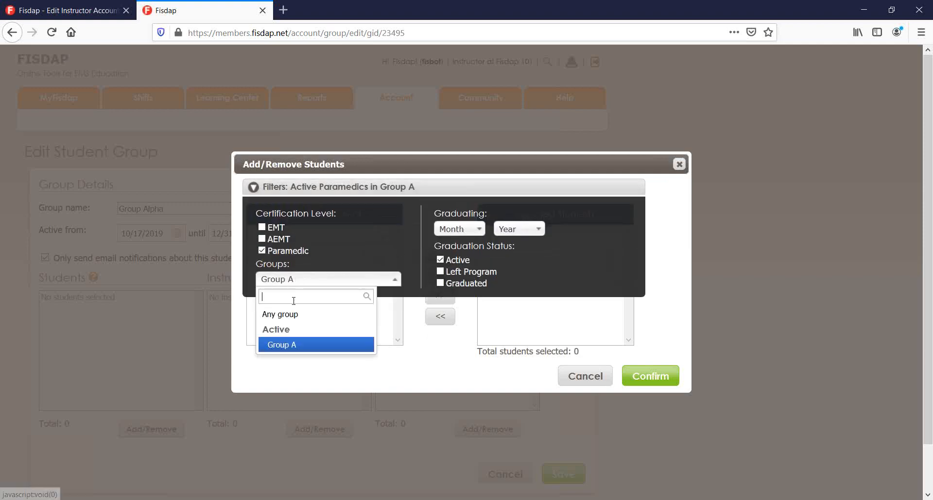
{"action": "left_click", "coordinate": [298, 314]}
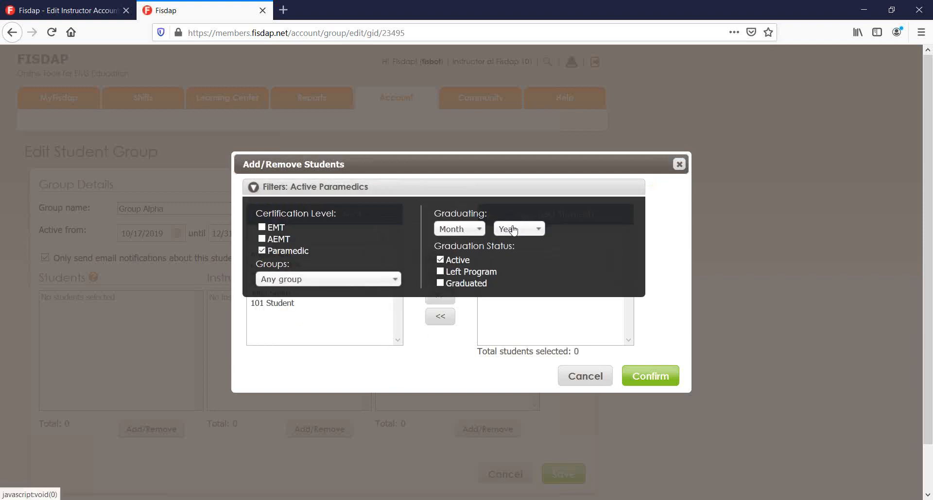
Step: Clear the Active graduation status from the student filter, apply it, and enable Active again
{"action": "left_click", "coordinate": [455, 264]}
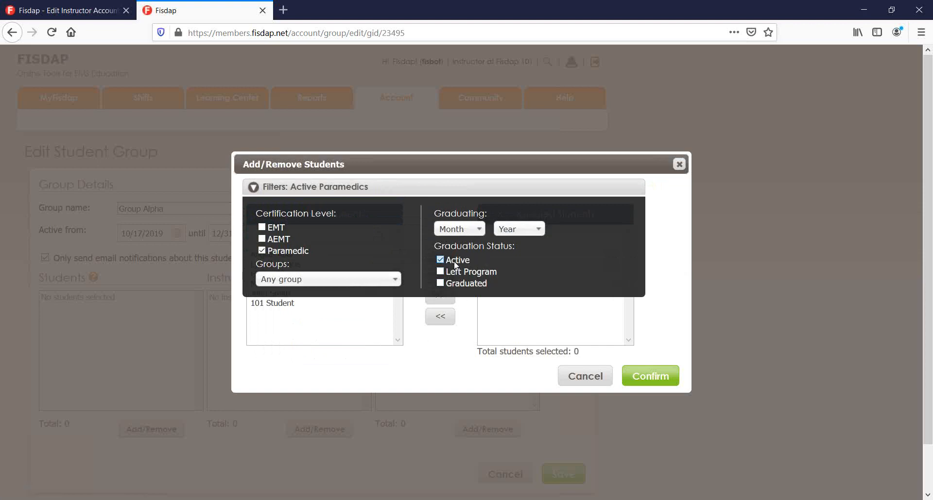
{"action": "left_click", "coordinate": [667, 239]}
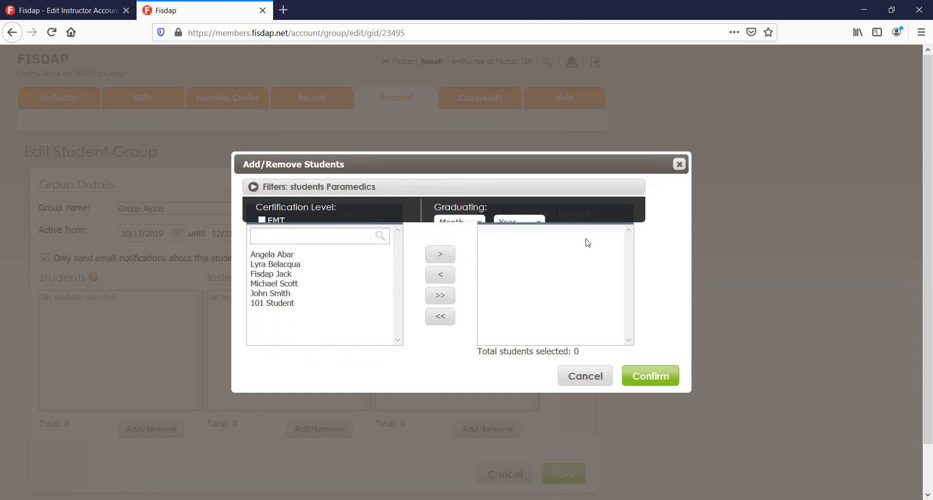
{"action": "left_click", "coordinate": [322, 188]}
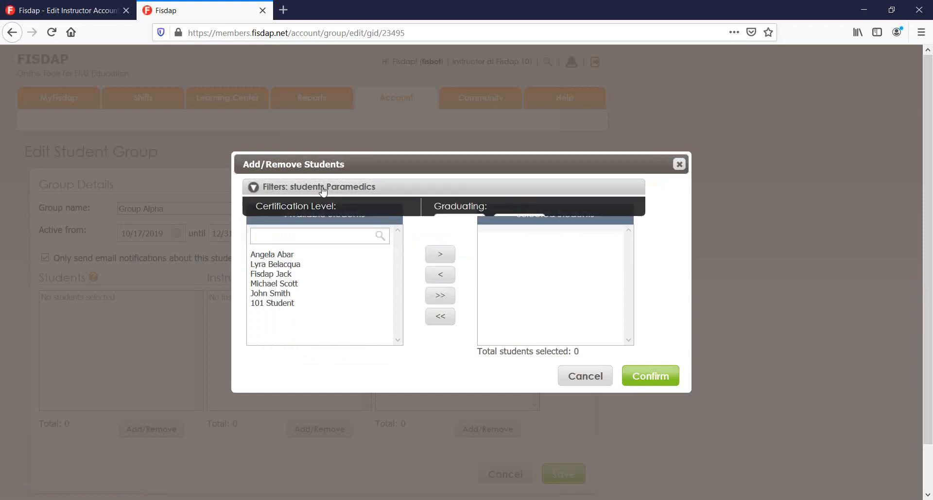
{"action": "left_click", "coordinate": [450, 261]}
Step: Filter the available students to graduation year 2024 and add all matching students to the selection
{"action": "left_click", "coordinate": [508, 229]}
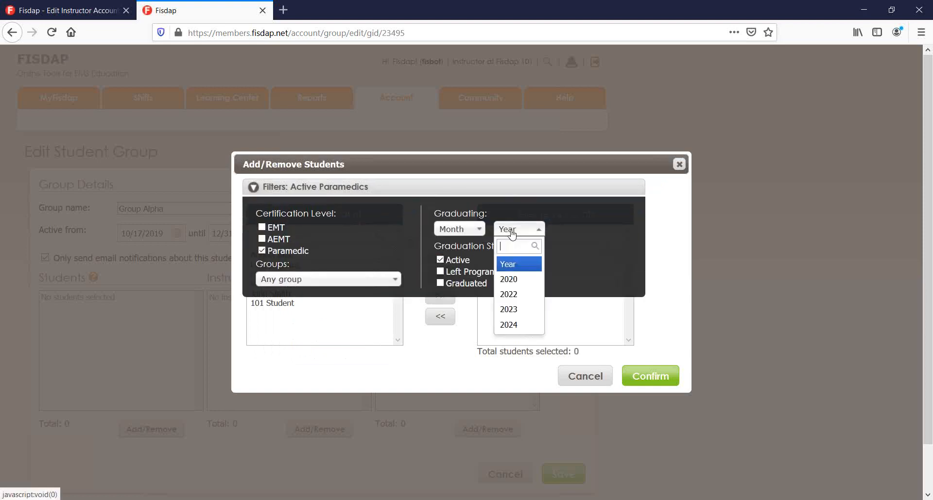
{"action": "scroll", "coordinate": [512, 323], "scroll_direction": "down", "scroll_amount": 2}
{"action": "left_click", "coordinate": [513, 276]}
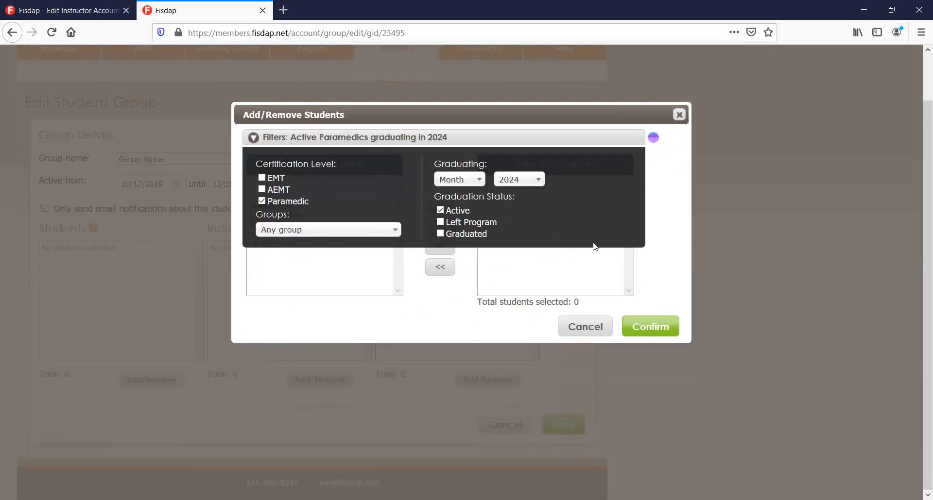
{"action": "left_click", "coordinate": [666, 213]}
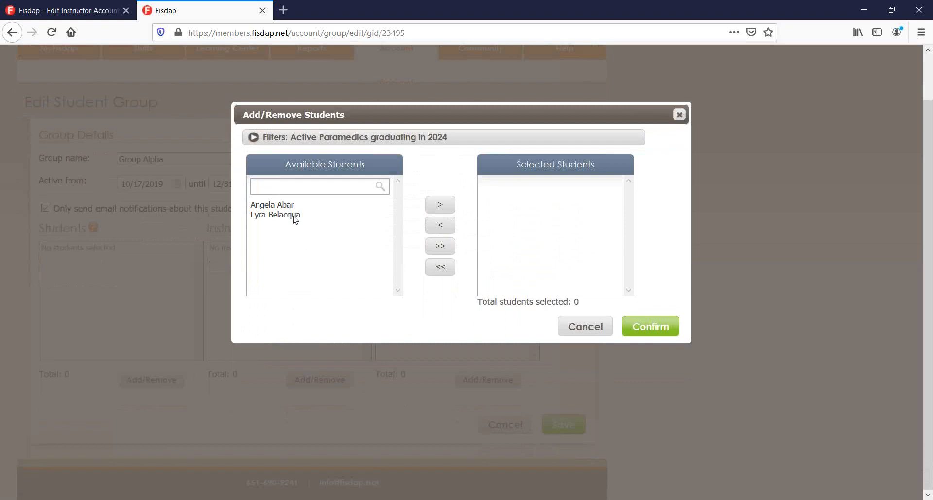
{"action": "left_click", "coordinate": [440, 246]}
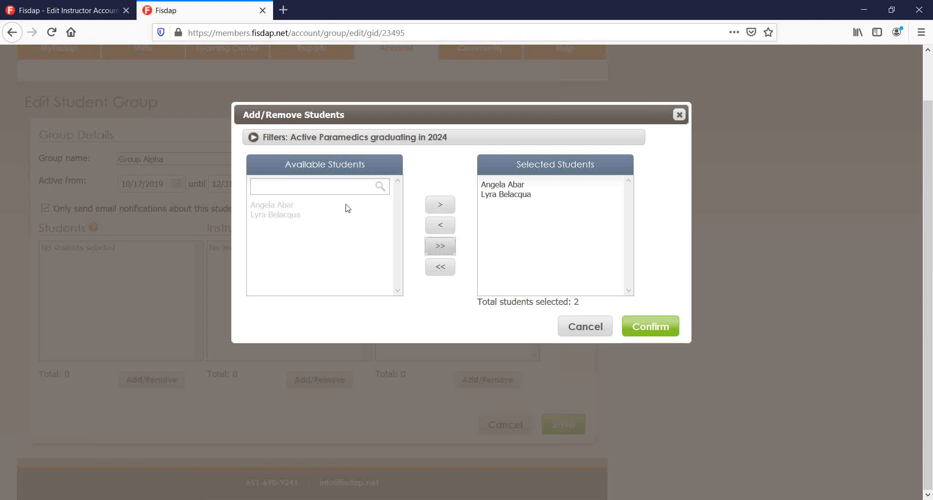
Step: Clear the graduation year filter and add the fourth available student to the group
{"action": "left_click", "coordinate": [358, 138]}
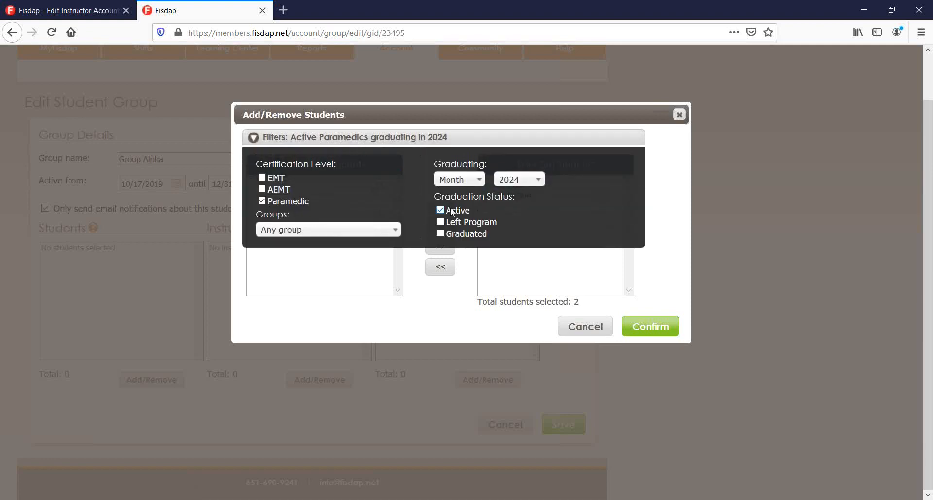
{"action": "left_click", "coordinate": [502, 179]}
{"action": "left_click", "coordinate": [508, 211]}
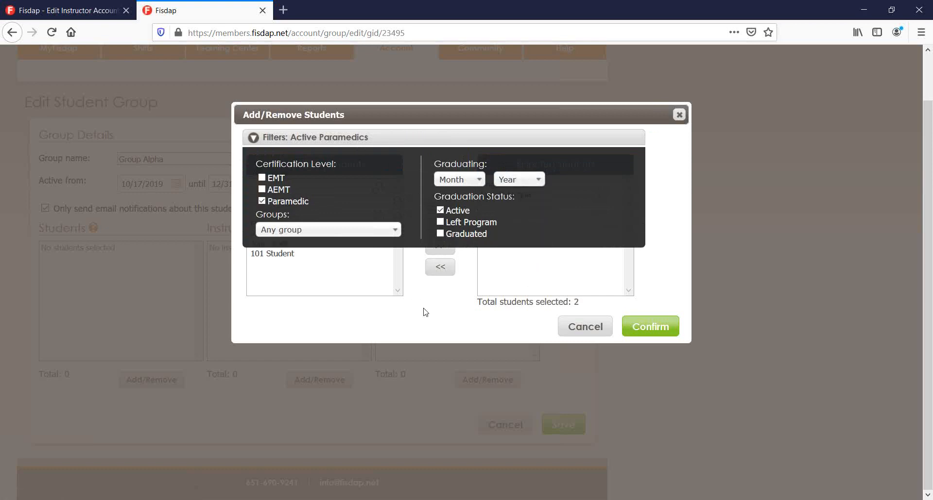
{"action": "left_click", "coordinate": [270, 225]}
{"action": "left_click", "coordinate": [274, 234]}
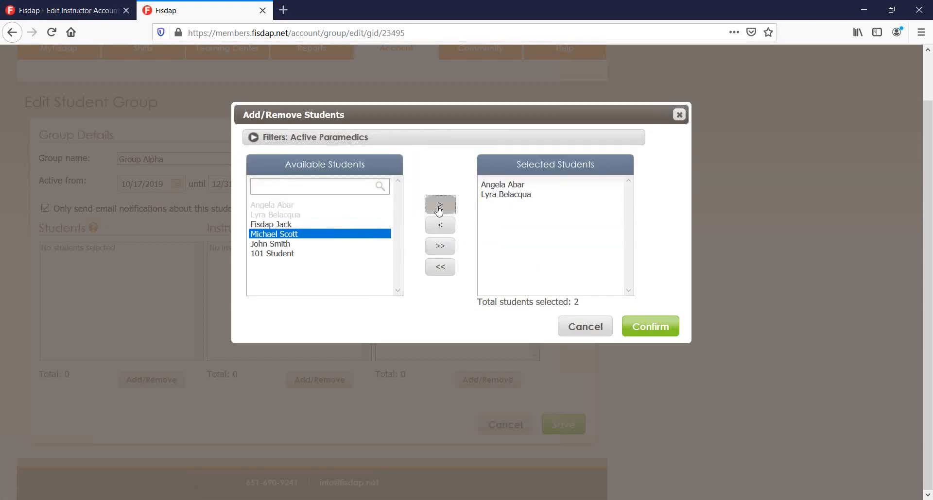
{"action": "left_click", "coordinate": [439, 204]}
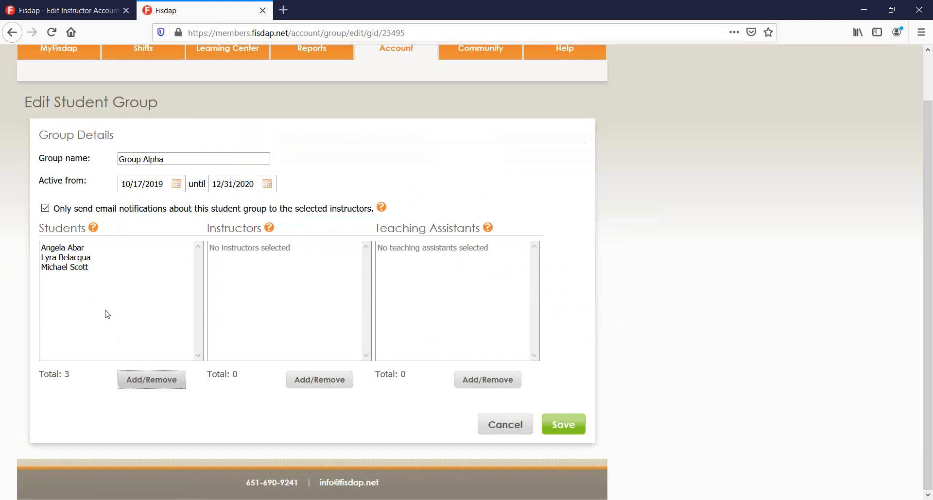
Step: Try removing the third selected student from the group, and discard the change
{"action": "left_click", "coordinate": [162, 383]}
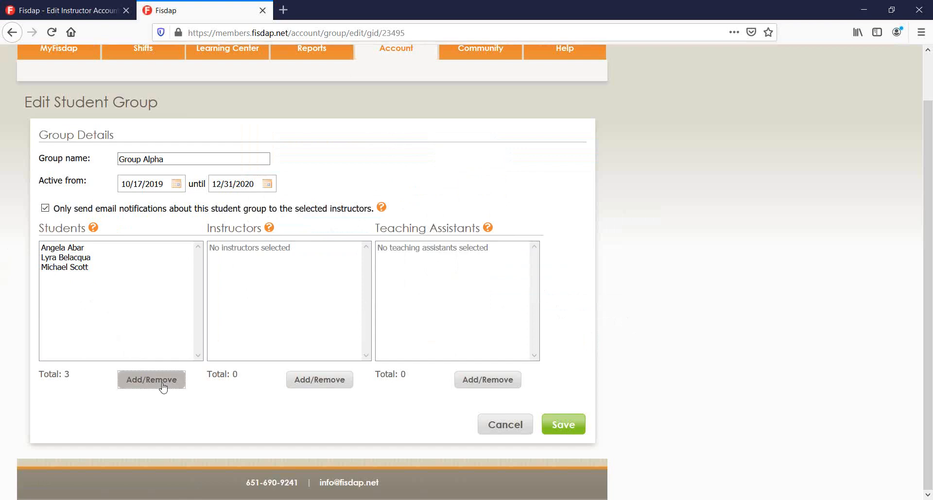
{"action": "left_click", "coordinate": [488, 254]}
{"action": "left_click", "coordinate": [440, 274]}
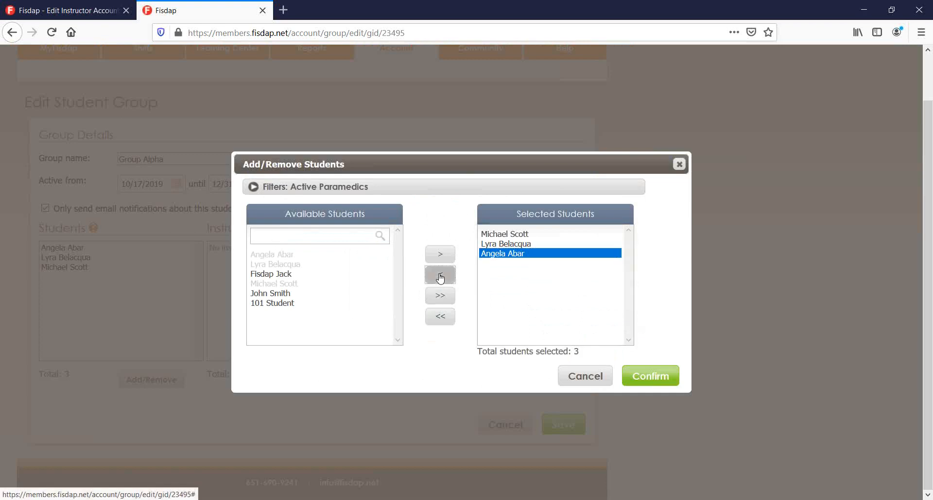
{"action": "left_click", "coordinate": [583, 376]}
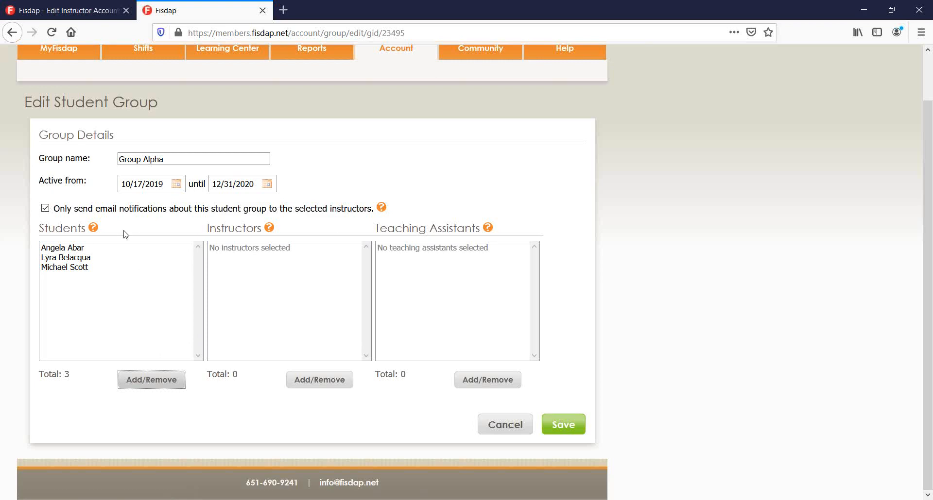
Step: Assign the first and second available instructors to the group and confirm the selection
{"action": "left_click", "coordinate": [318, 379]}
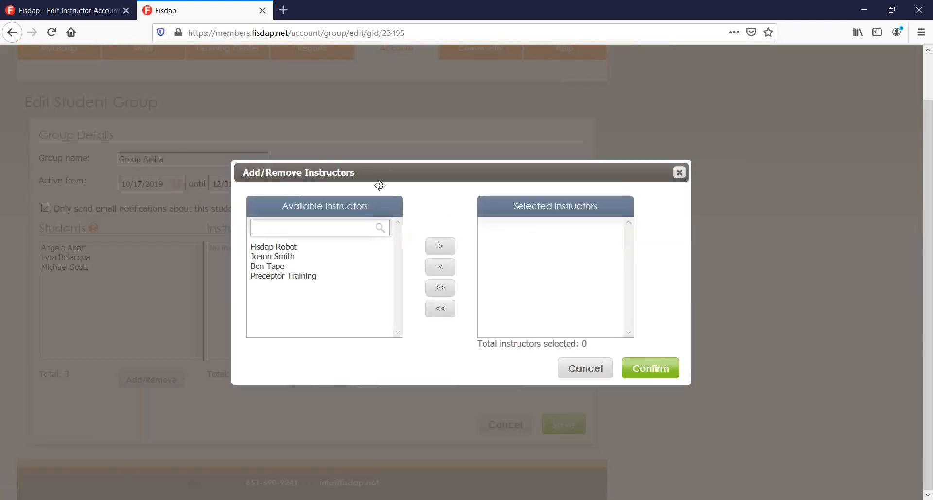
{"action": "left_click_drag", "start_coordinate": [386, 173], "coordinate": [474, 159]}
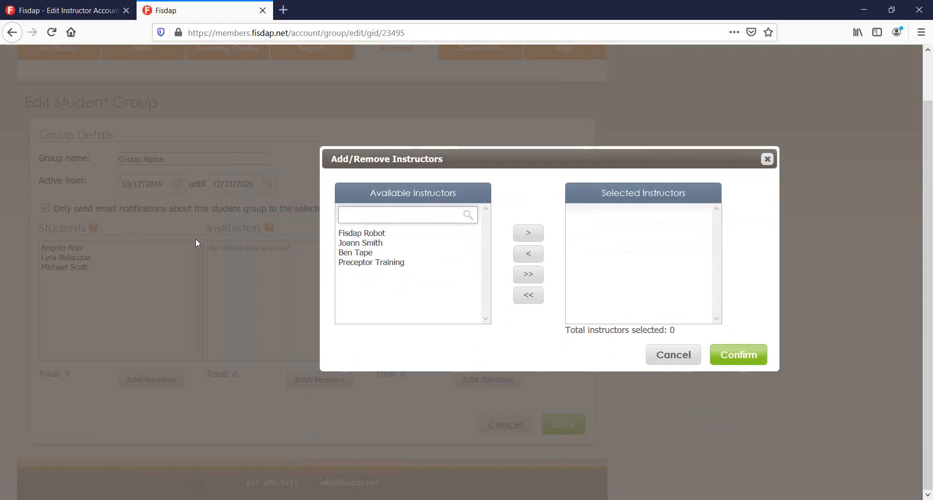
{"action": "left_click", "coordinate": [362, 234]}
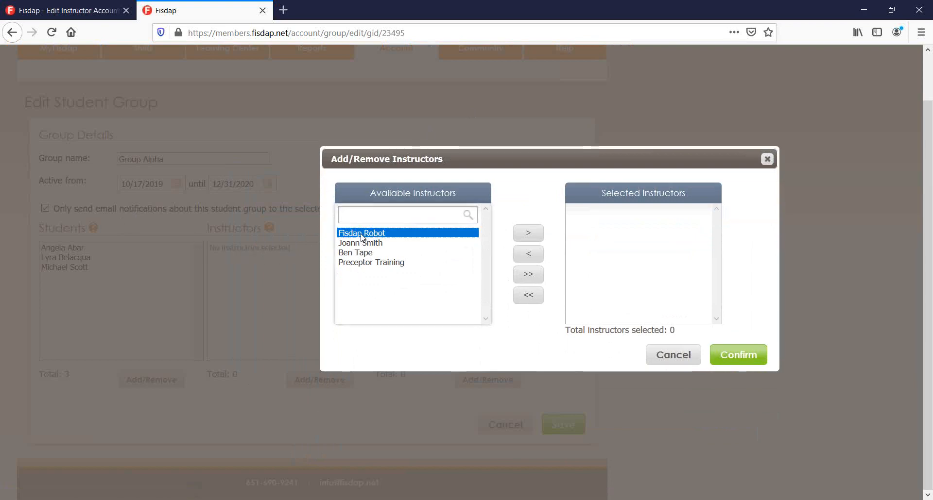
{"action": "left_click", "coordinate": [531, 233]}
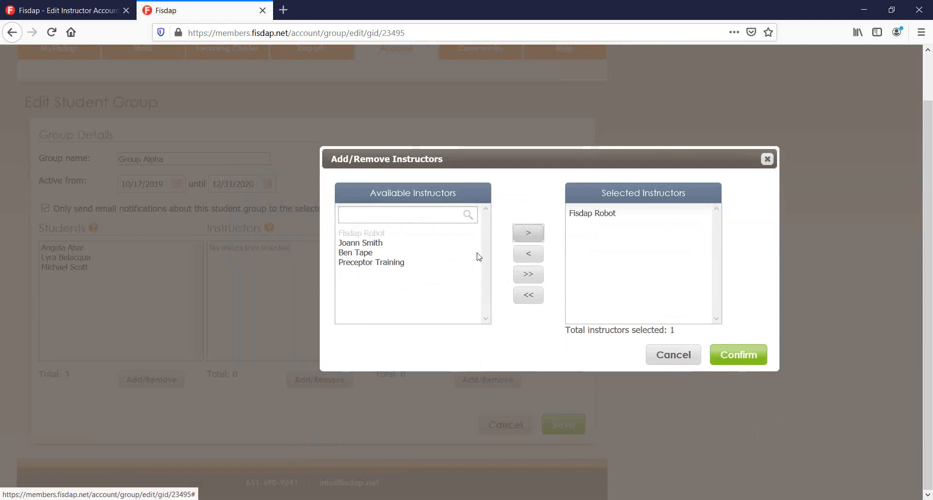
{"action": "left_click", "coordinate": [402, 247]}
{"action": "left_click", "coordinate": [528, 235]}
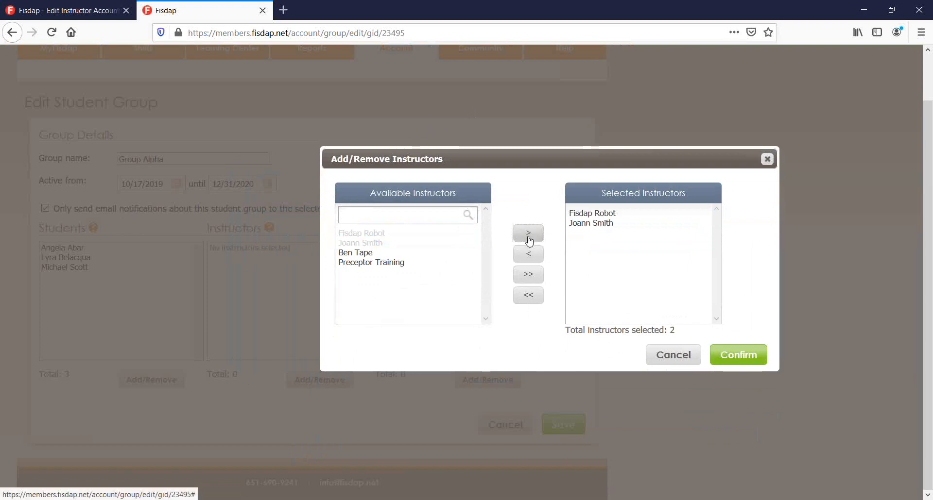
{"action": "left_click", "coordinate": [735, 355]}
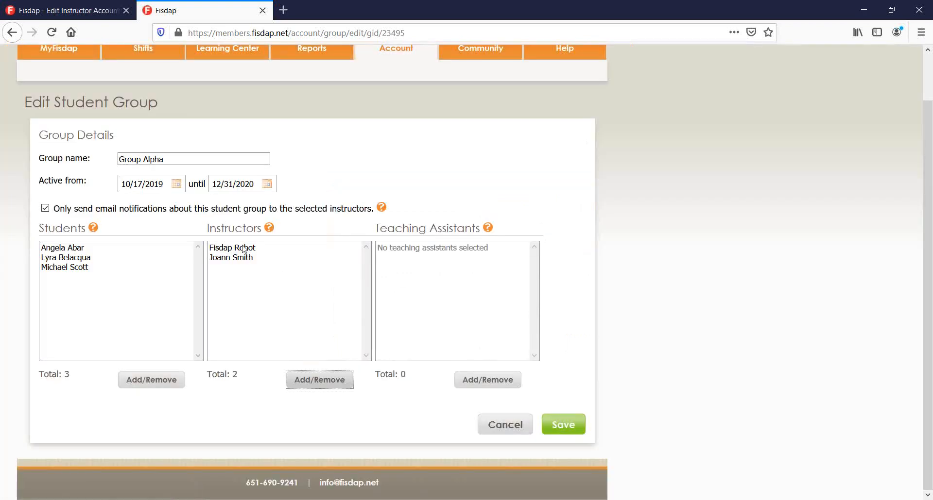
Step: Review the lists of available instructors and teaching assistants for the group, and close both without changes
{"action": "left_click", "coordinate": [323, 380]}
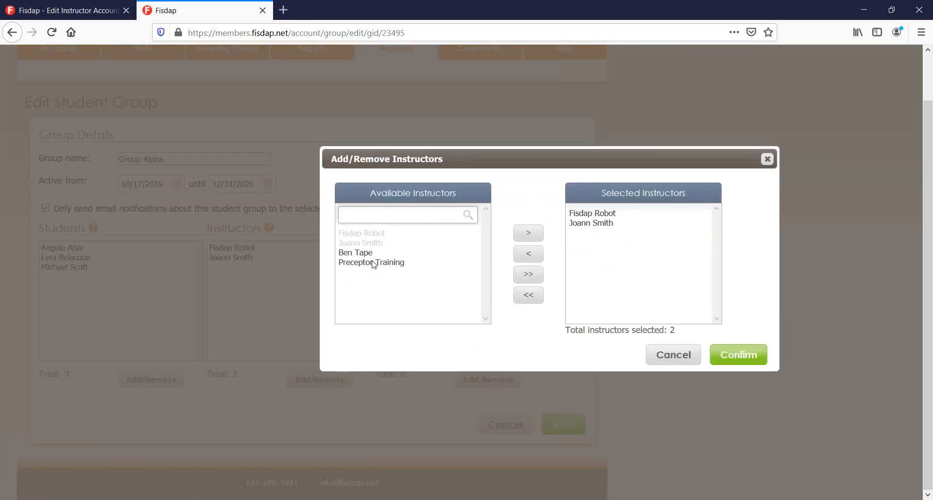
{"action": "left_click", "coordinate": [690, 352]}
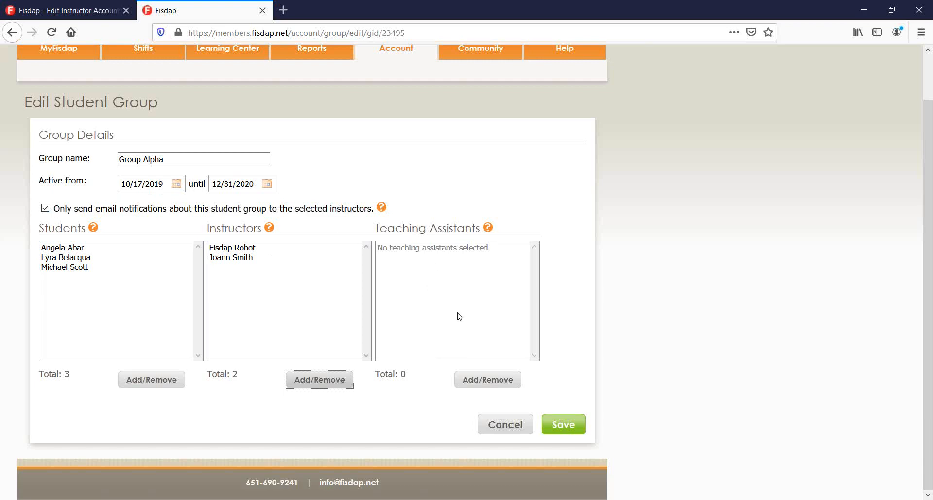
{"action": "left_click", "coordinate": [481, 380]}
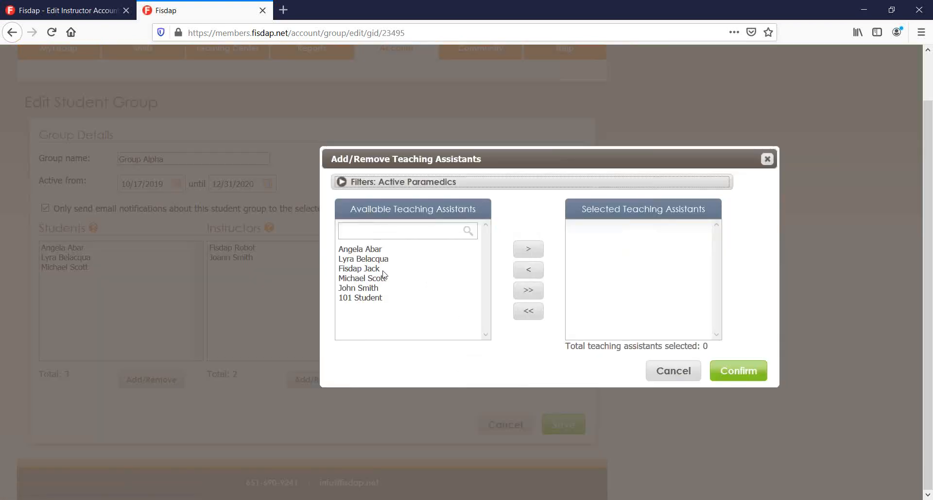
{"action": "left_click", "coordinate": [681, 369]}
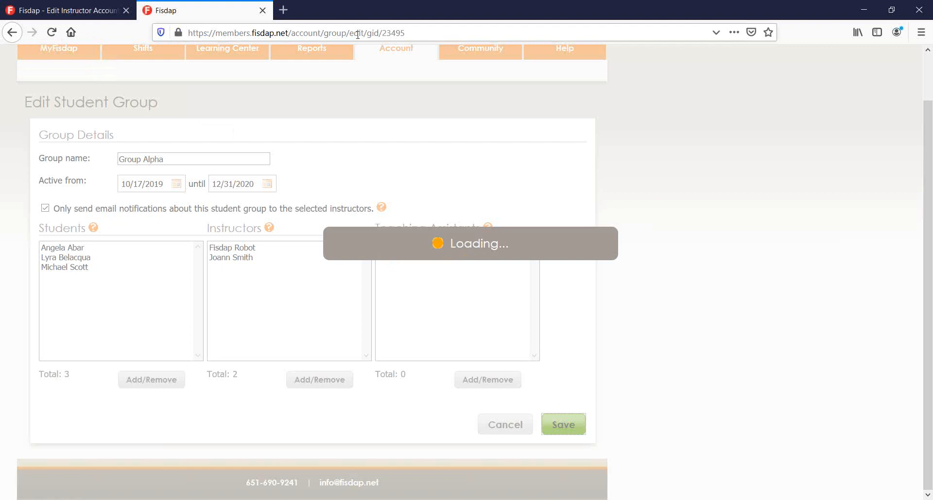
Step: Try to reach the student groups page by shortening the page address to members.fisdap.net/account/group/
{"action": "left_click_drag", "start_coordinate": [350, 33], "coordinate": [575, 48]}
{"action": "key", "text": "BackSpace"}
{"action": "key", "text": "Return"}
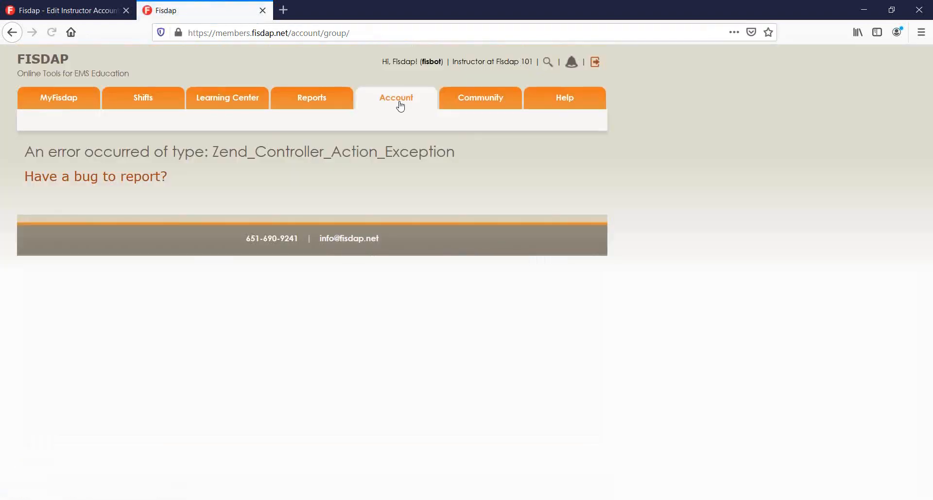
Step: Open the Student Groups list from the Account page's program settings
{"action": "left_click", "coordinate": [405, 106]}
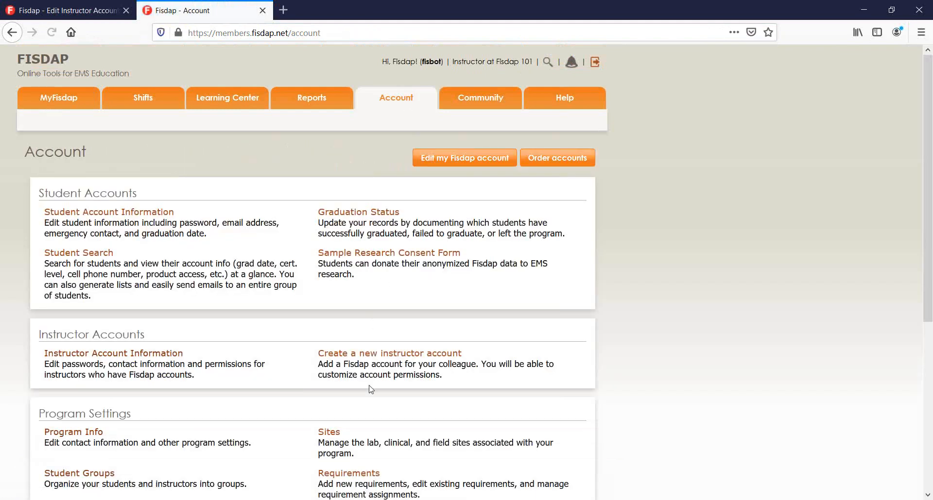
{"action": "scroll", "coordinate": [346, 363], "scroll_direction": "down", "scroll_amount": 2}
{"action": "scroll", "coordinate": [345, 363], "scroll_direction": "down", "scroll_amount": 1}
{"action": "left_click", "coordinate": [100, 345]}
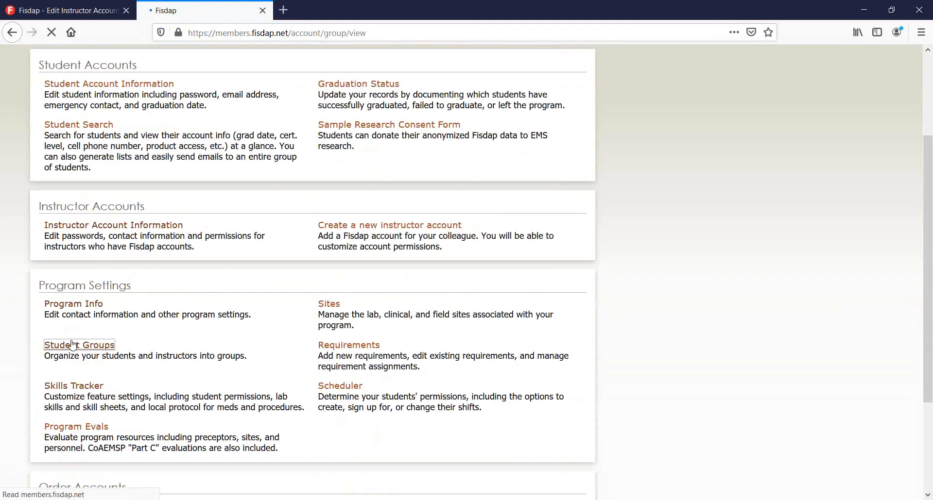
Step: Open Group Alpha to review its saved details, and return to the groups list without changes
{"action": "left_click", "coordinate": [250, 224]}
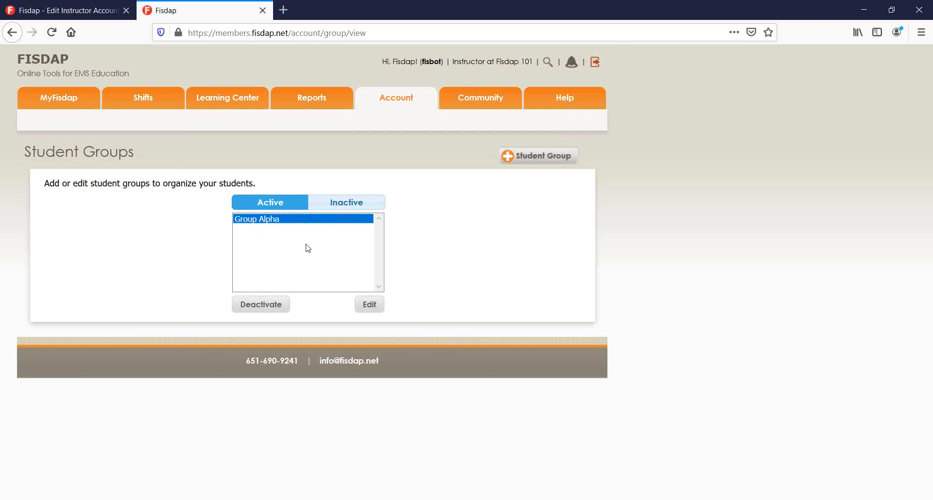
{"action": "left_click", "coordinate": [371, 304]}
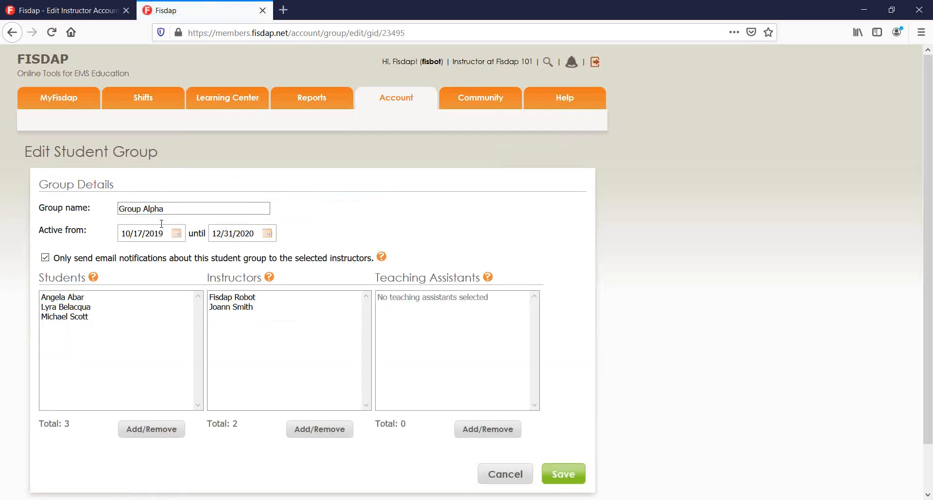
{"action": "left_click", "coordinate": [511, 479]}
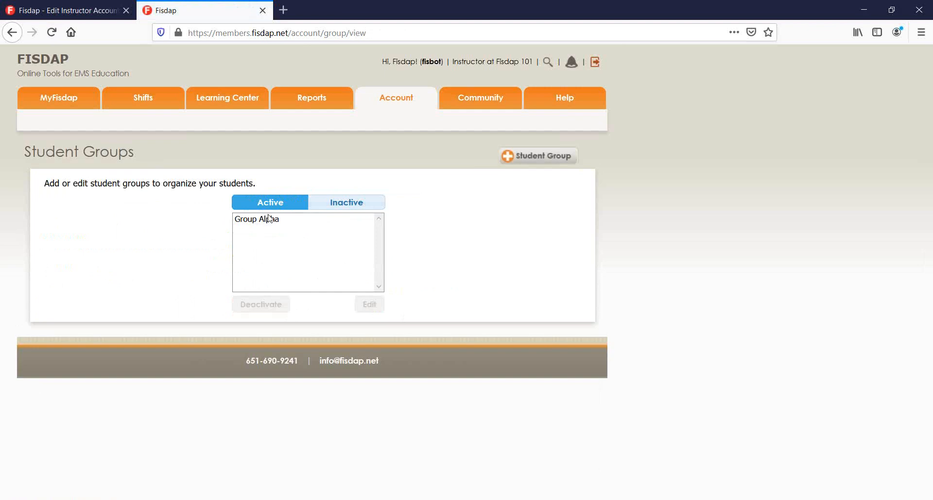
Step: Open Student Search from the Account page and list all of the program's students
{"action": "left_click", "coordinate": [394, 98]}
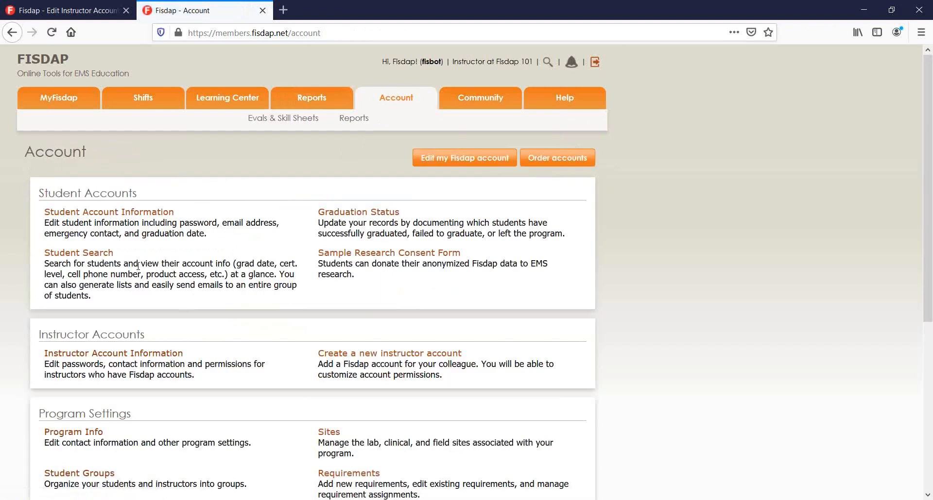
{"action": "left_click", "coordinate": [64, 259]}
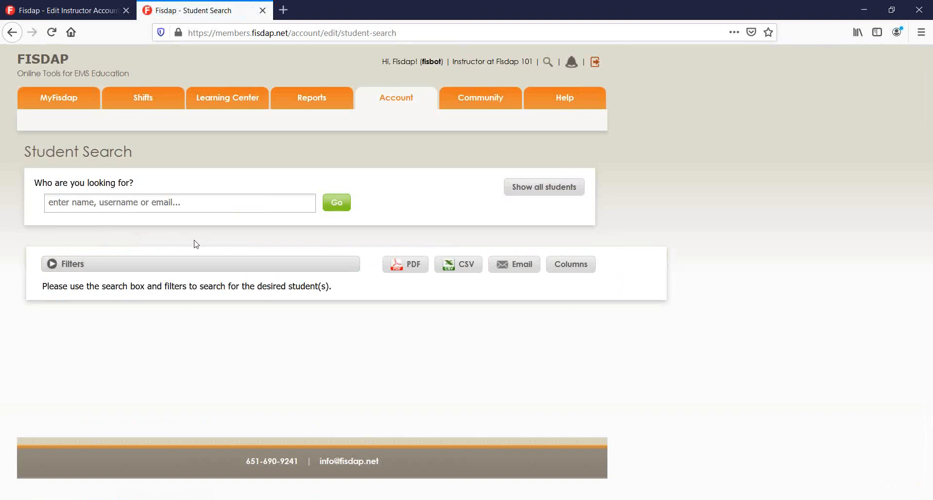
{"action": "left_click", "coordinate": [197, 202]}
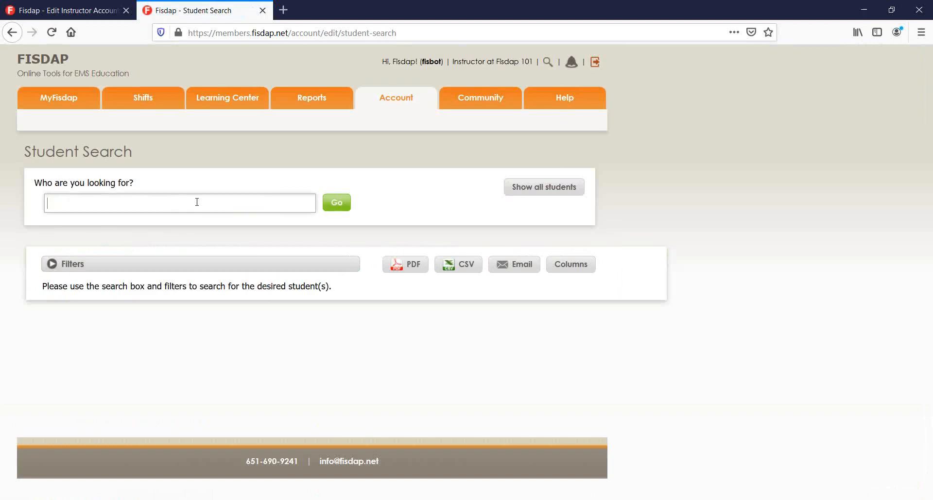
{"action": "left_click", "coordinate": [208, 177]}
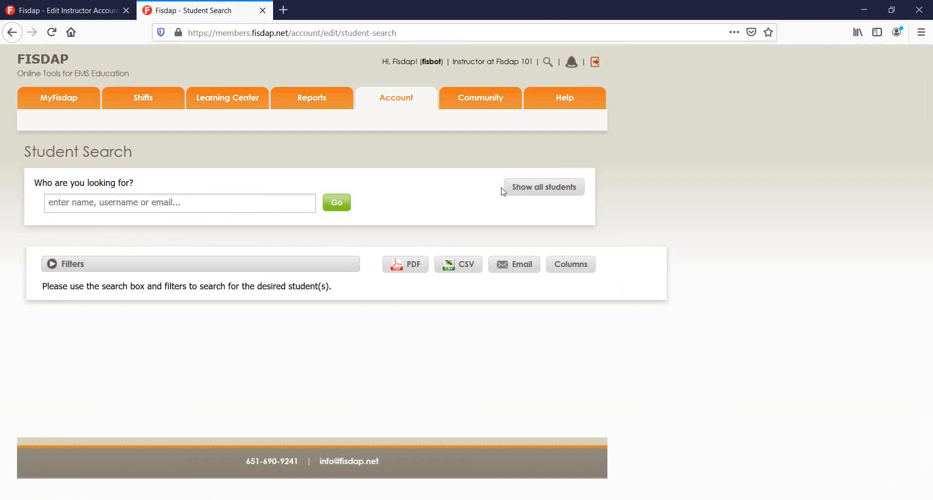
{"action": "left_click", "coordinate": [533, 191]}
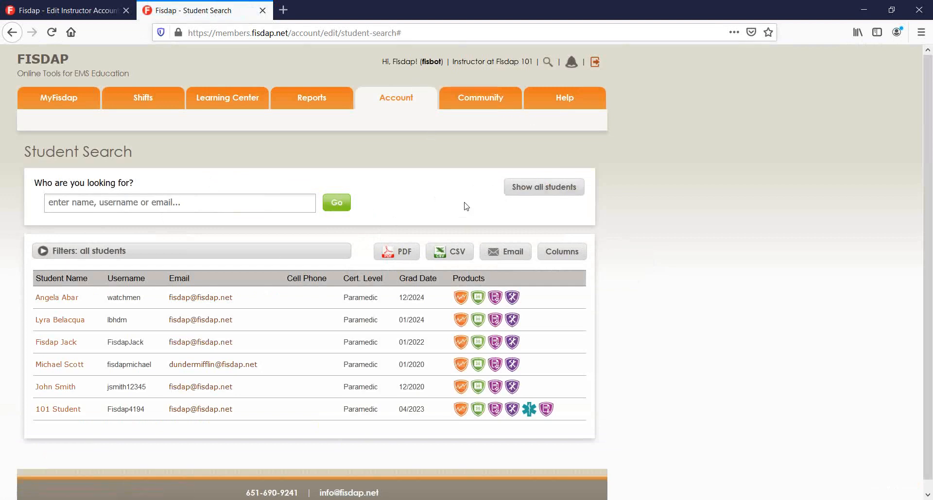
Step: Open the first listed student's account in a separate tab and review its contact, graduation and password fields
{"action": "scroll", "coordinate": [370, 209], "scroll_direction": "down", "scroll_amount": 1}
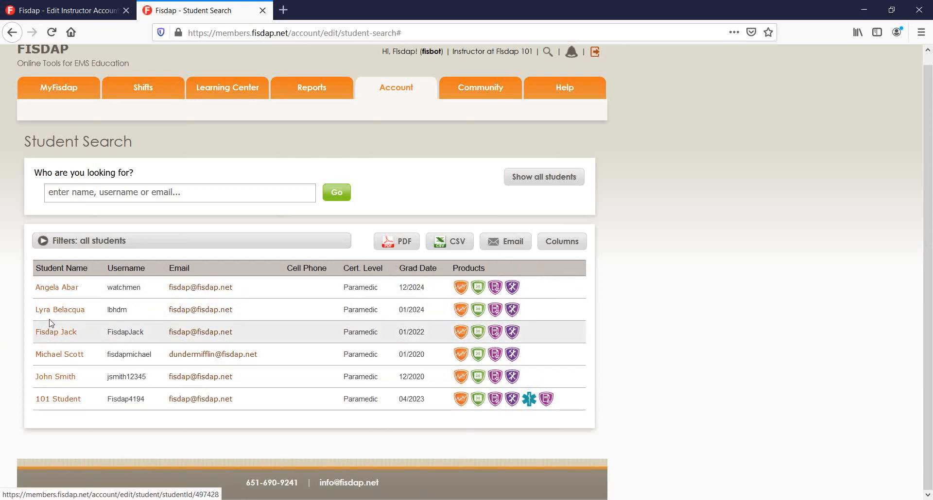
{"action": "middle_click", "coordinate": [56, 287]}
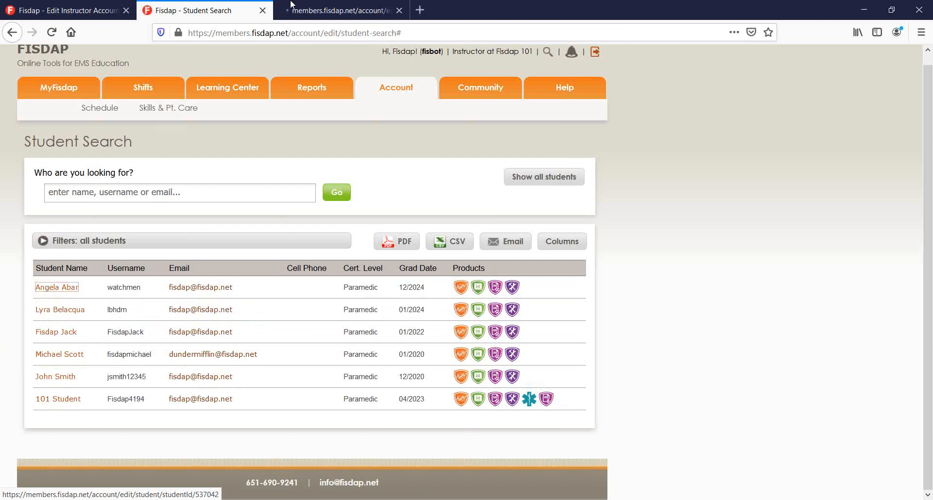
{"action": "left_click", "coordinate": [312, 8]}
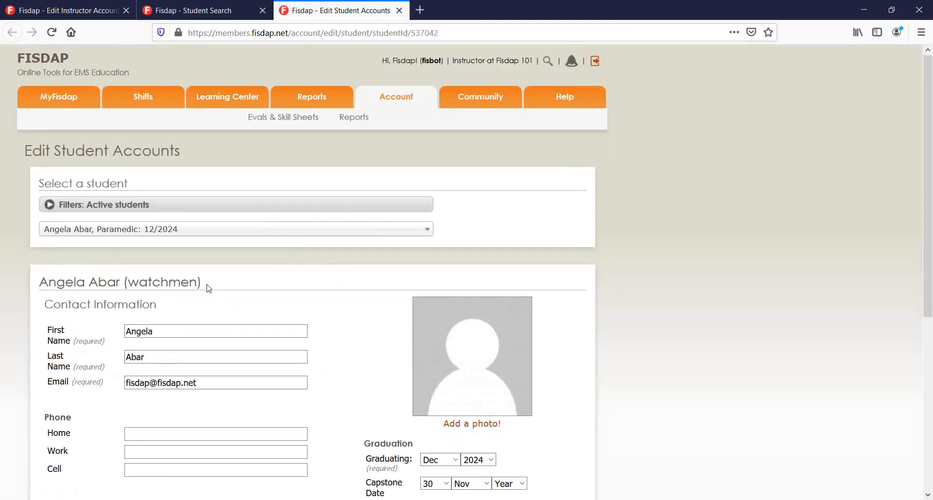
{"action": "scroll", "coordinate": [208, 288], "scroll_direction": "down", "scroll_amount": 5}
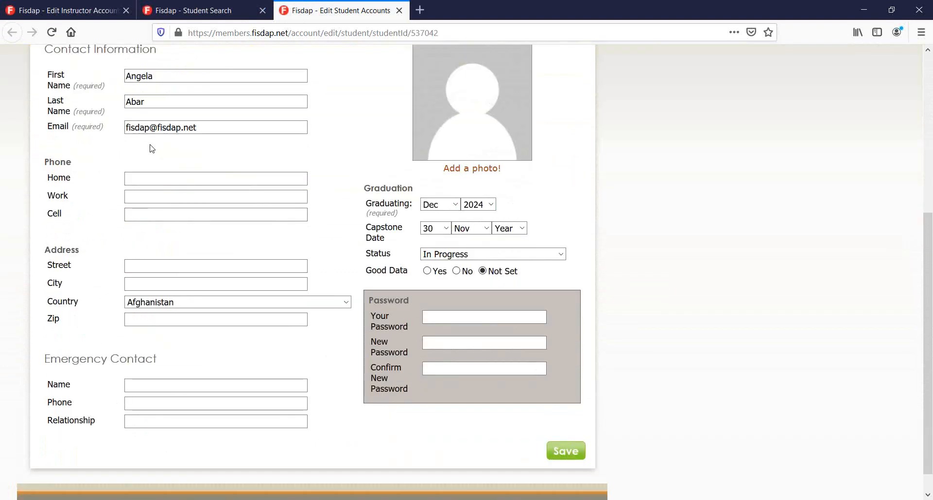
{"action": "scroll", "coordinate": [152, 145], "scroll_direction": "up", "scroll_amount": 1}
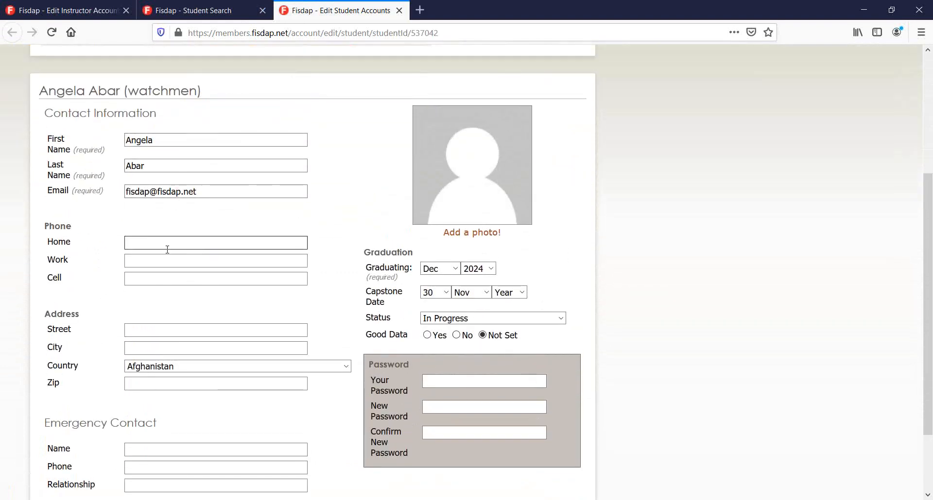
{"action": "scroll", "coordinate": [164, 253], "scroll_direction": "down", "scroll_amount": 1}
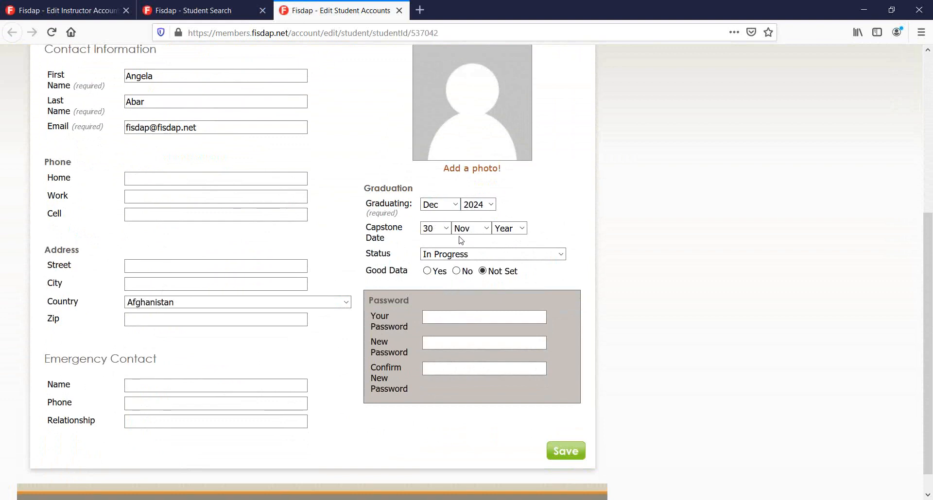
Step: Try setting the student's graduation status to Graduated, and close the student's account without saving
{"action": "left_click", "coordinate": [462, 256]}
{"action": "left_click", "coordinate": [596, 231]}
{"action": "scroll", "coordinate": [588, 231], "scroll_direction": "up", "scroll_amount": 3}
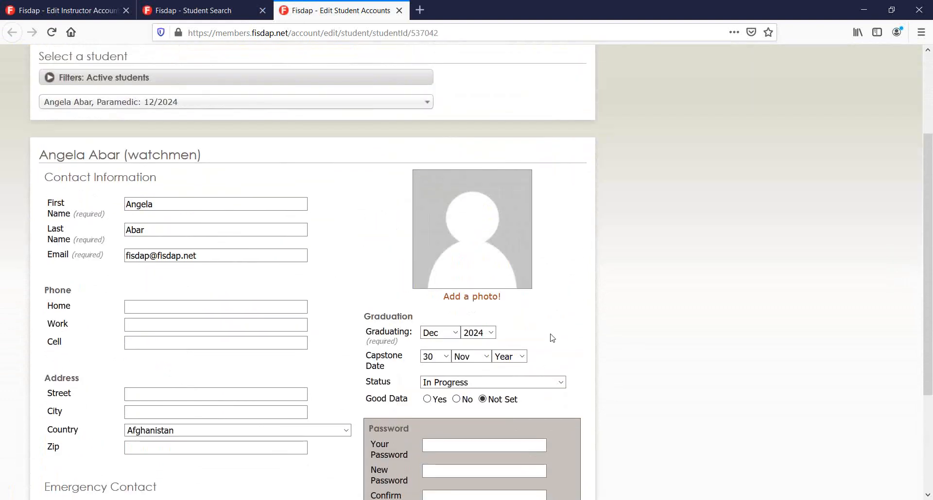
{"action": "left_click", "coordinate": [559, 383]}
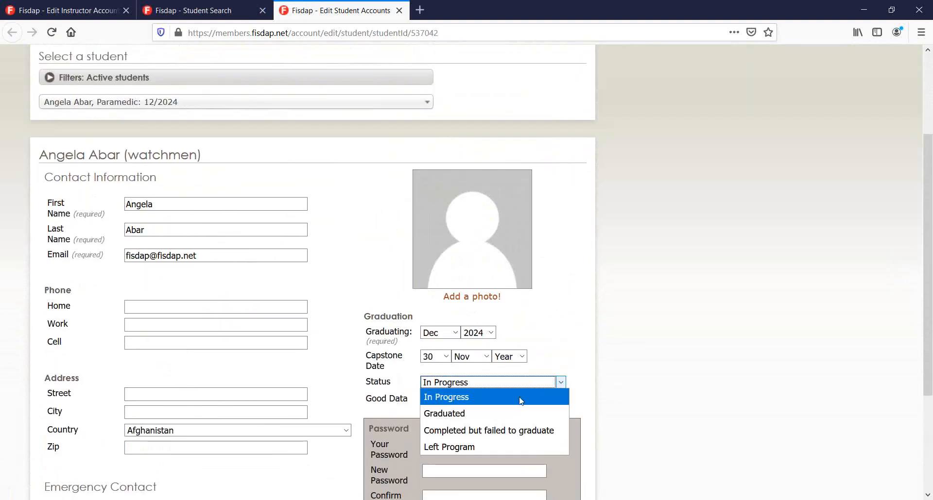
{"action": "left_click", "coordinate": [504, 417]}
{"action": "scroll", "coordinate": [602, 377], "scroll_direction": "down", "scroll_amount": 3}
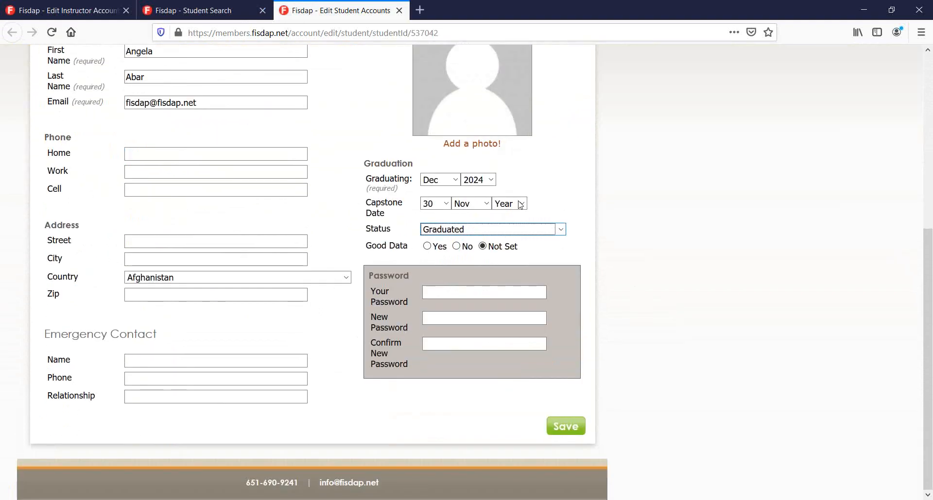
{"action": "scroll", "coordinate": [384, 225], "scroll_direction": "up", "scroll_amount": 4}
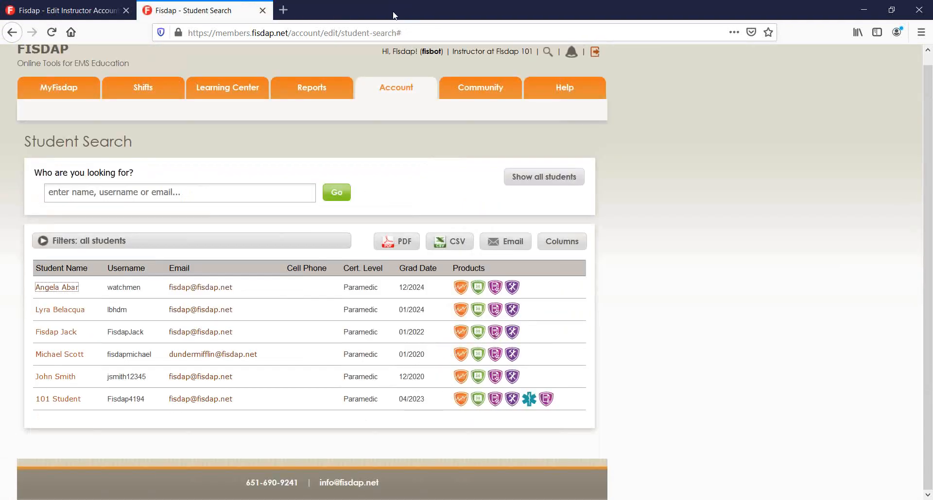
{"action": "left_click", "coordinate": [399, 10]}
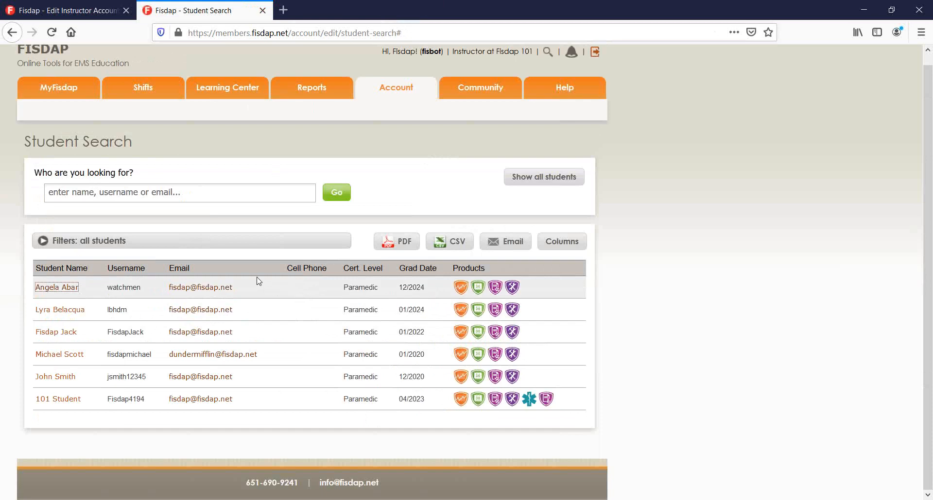
Step: Filter the student search results to the students in Group Alpha
{"action": "left_click", "coordinate": [122, 246]}
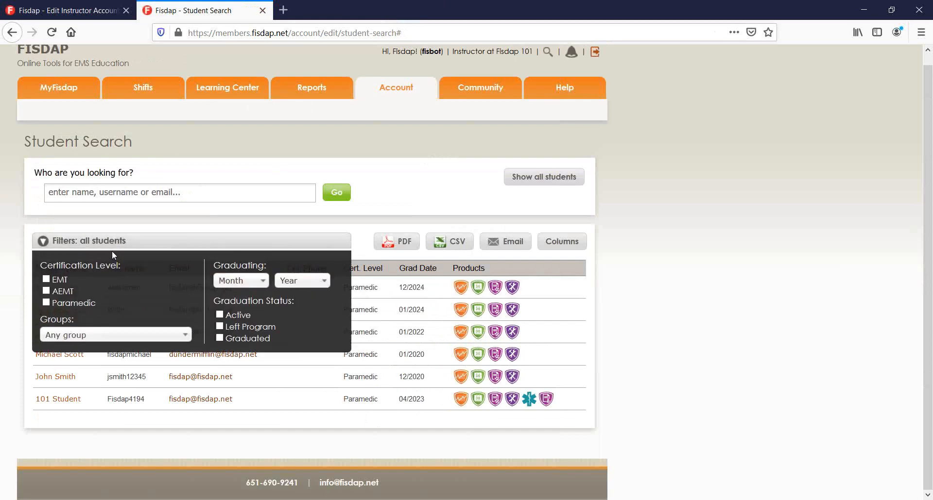
{"action": "left_click", "coordinate": [121, 336]}
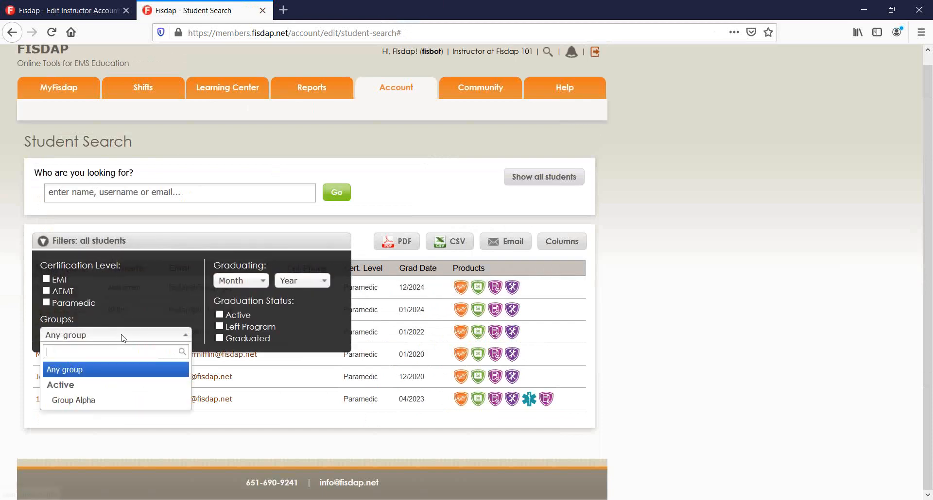
{"action": "left_click", "coordinate": [119, 399]}
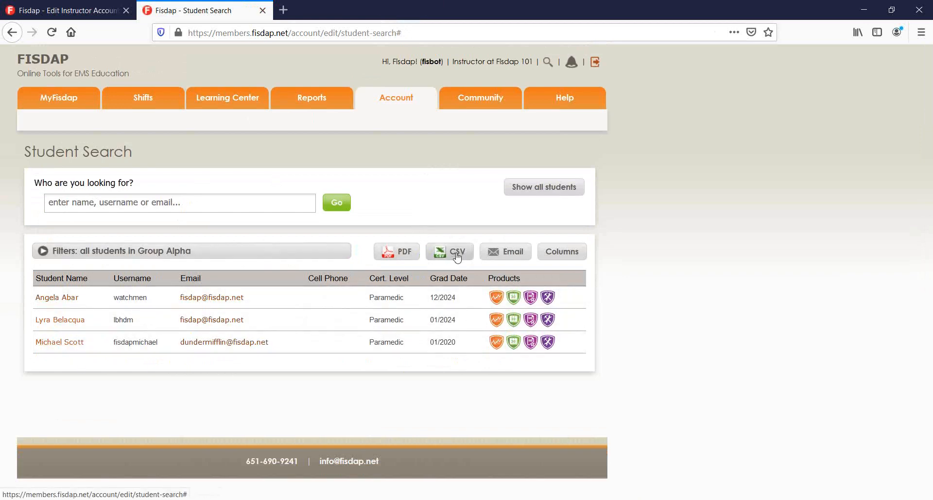
Step: Open the email form for the filtered students, view the inbox on the MyFisdap Dashboard in the other tab, and return to the form
{"action": "left_click", "coordinate": [513, 252]}
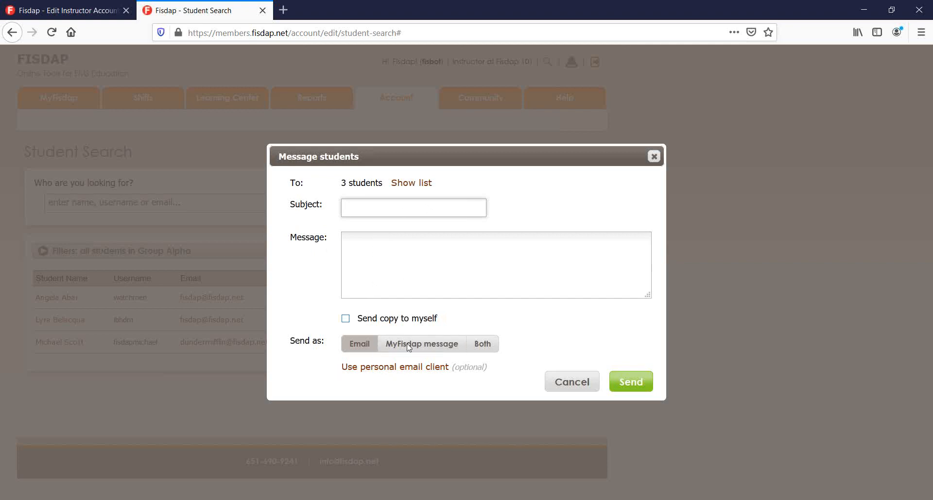
{"action": "left_click", "coordinate": [68, 11]}
{"action": "scroll", "coordinate": [124, 137], "scroll_direction": "up", "scroll_amount": 5}
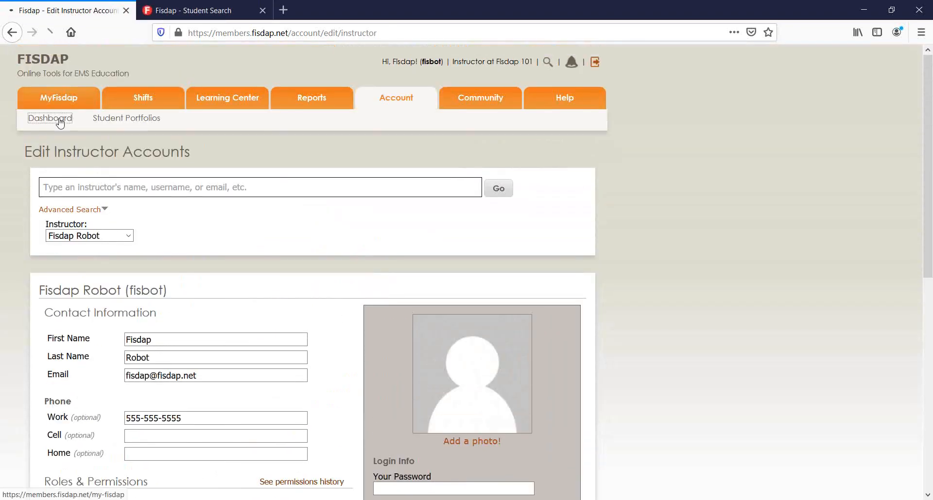
{"action": "left_click", "coordinate": [61, 121]}
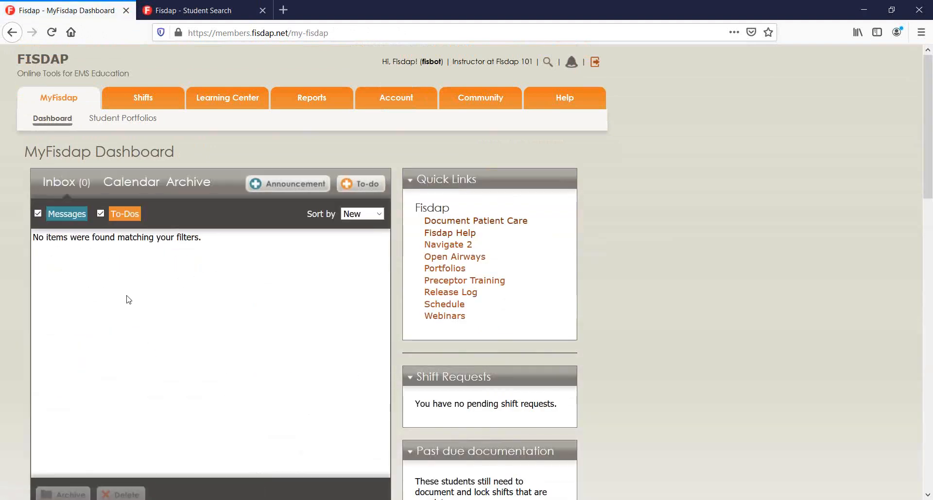
{"action": "left_click", "coordinate": [198, 10]}
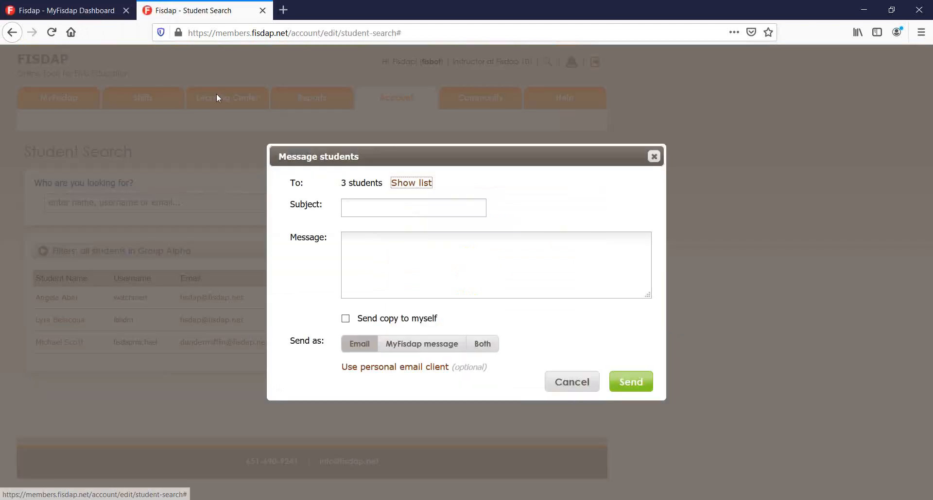
Step: Try the MyFisdap message, Both and Email sending options, and close the student message without sending it
{"action": "left_click", "coordinate": [422, 344]}
{"action": "left_click", "coordinate": [494, 345]}
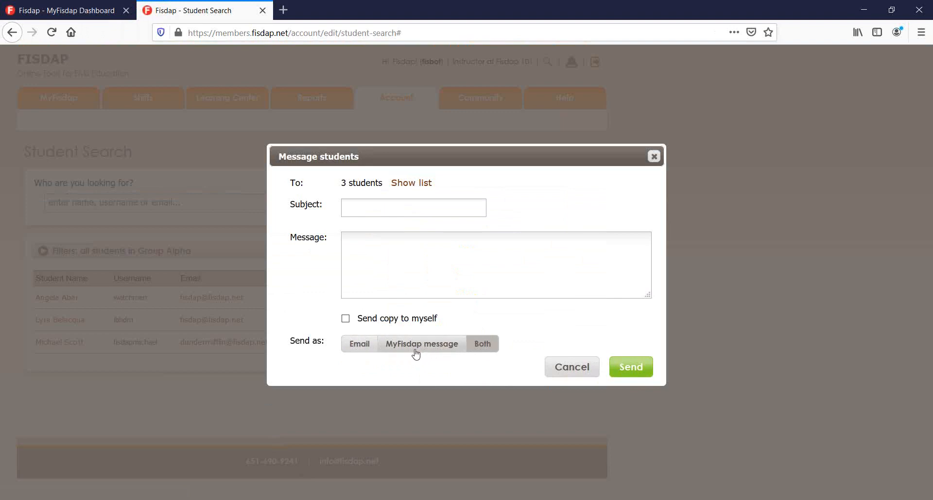
{"action": "left_click", "coordinate": [369, 350]}
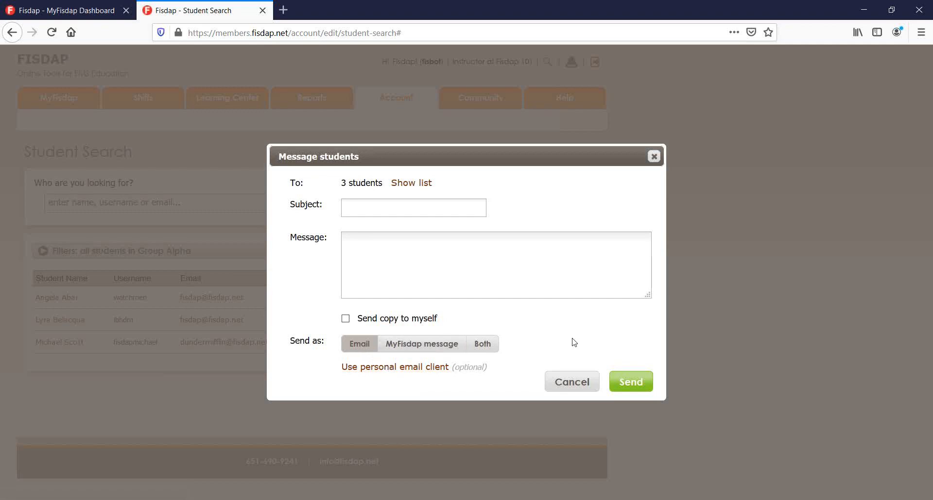
{"action": "left_click", "coordinate": [436, 213]}
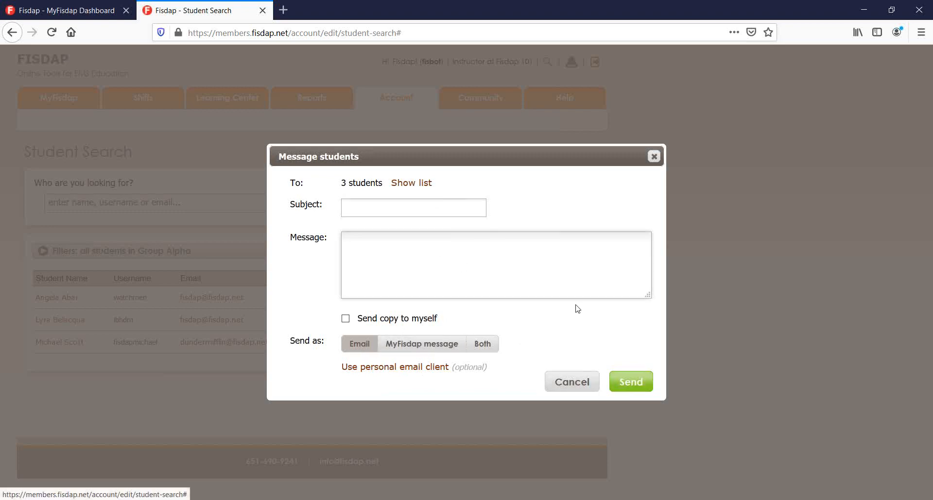
{"action": "left_click", "coordinate": [653, 156]}
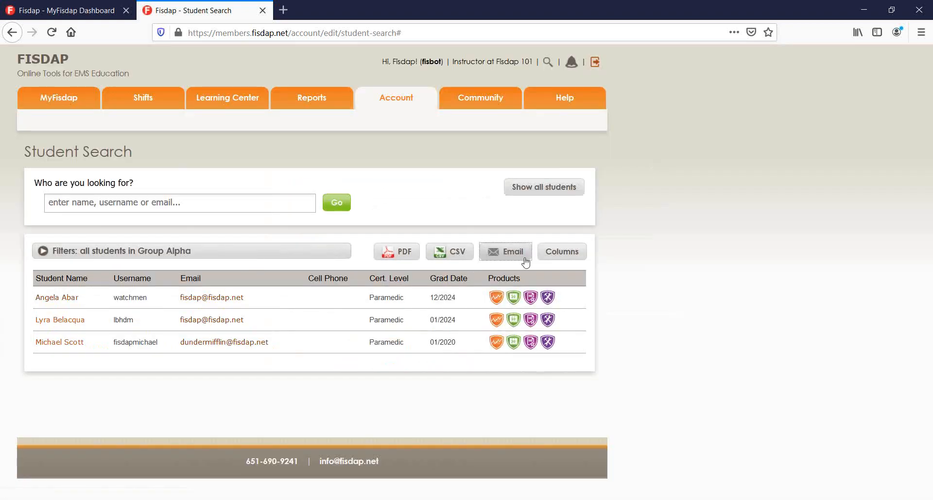
Step: Add the Grad Status column to the student search results
{"action": "left_click", "coordinate": [561, 254]}
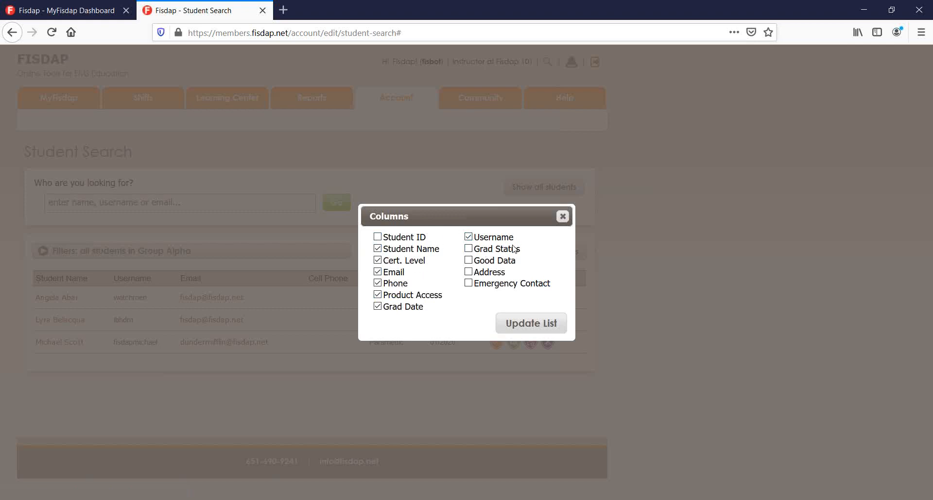
{"action": "left_click", "coordinate": [486, 252]}
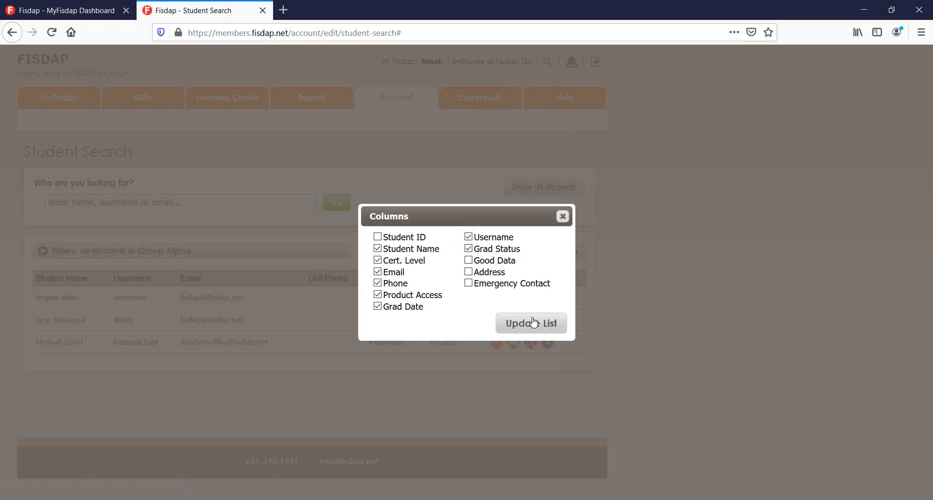
{"action": "left_click", "coordinate": [532, 323]}
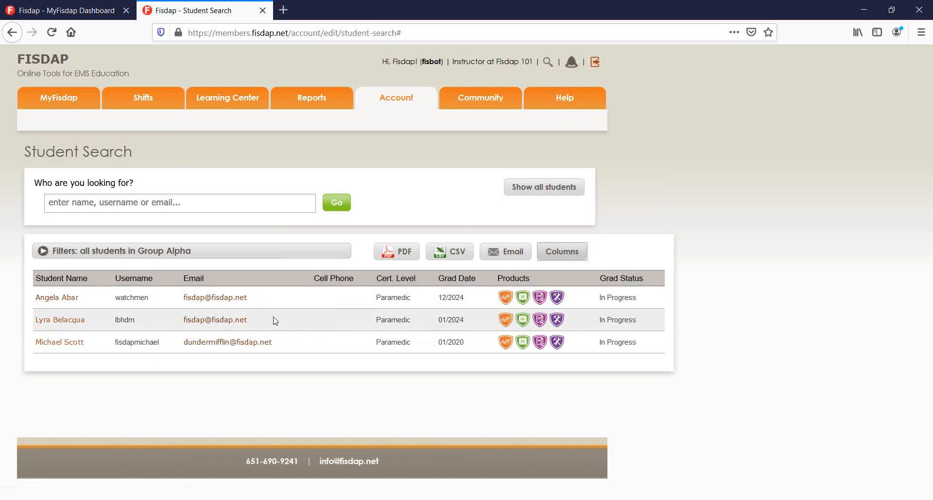
Step: Open the Graduation Status page from the Account page and select the first three students for a bulk update
{"action": "left_click", "coordinate": [396, 102]}
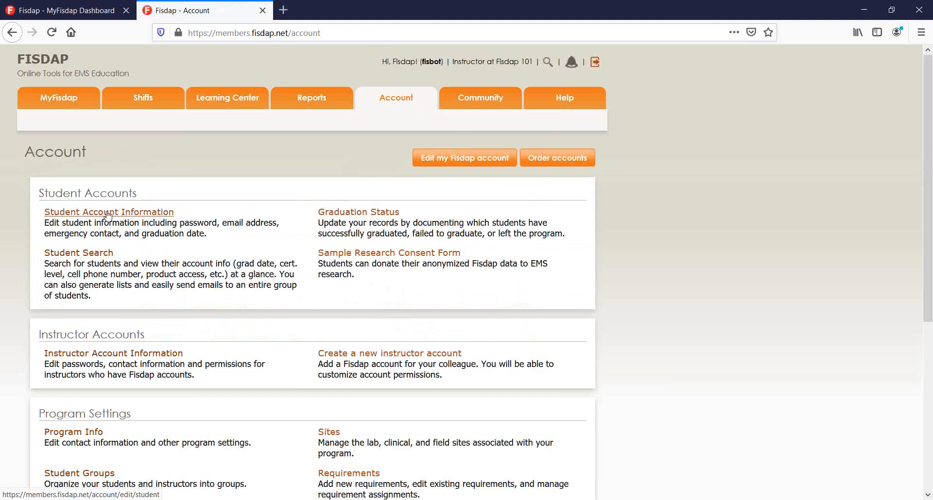
{"action": "left_click", "coordinate": [336, 210]}
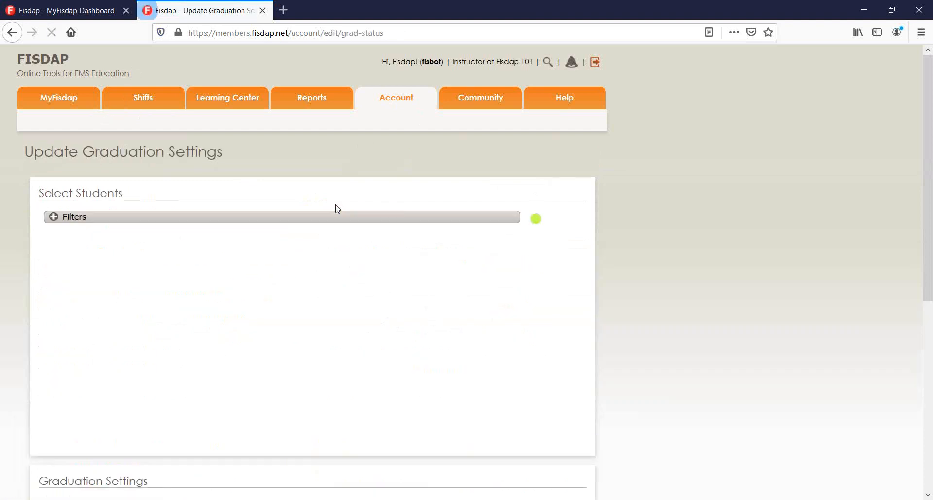
{"action": "scroll", "coordinate": [292, 200], "scroll_direction": "down", "scroll_amount": 3}
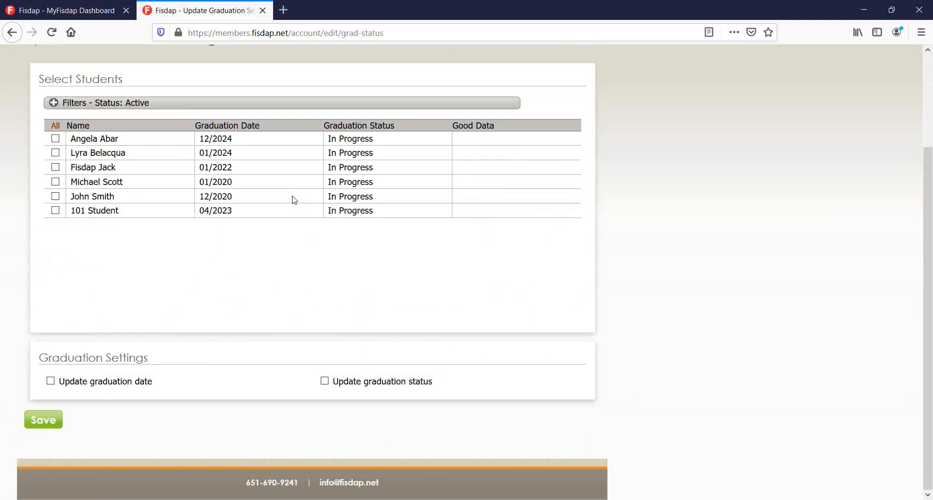
{"action": "scroll", "coordinate": [294, 200], "scroll_direction": "up", "scroll_amount": 2}
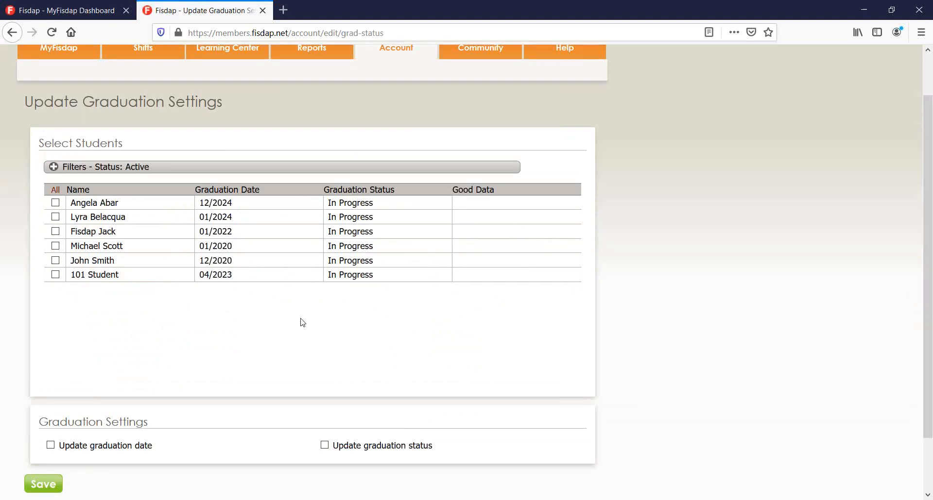
{"action": "left_click", "coordinate": [55, 203]}
{"action": "left_click", "coordinate": [55, 216]}
{"action": "left_click", "coordinate": [55, 232]}
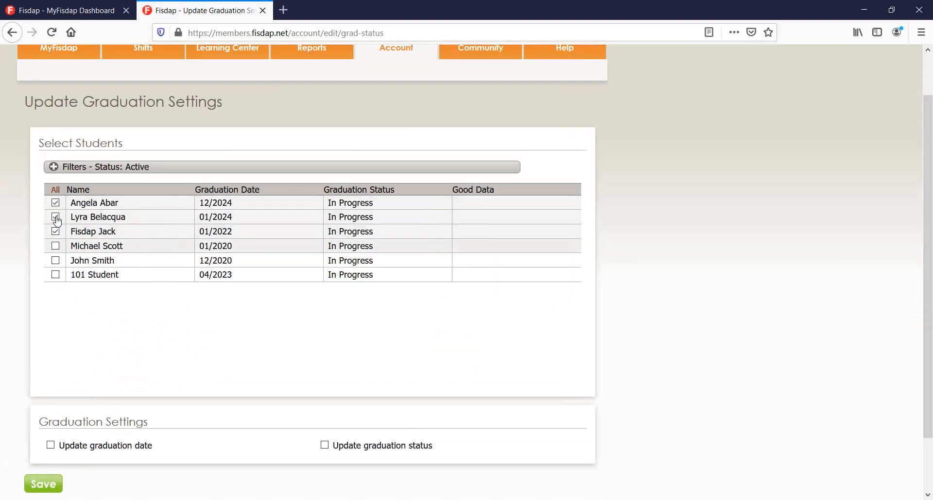
Step: Select all listed students for the bulk update and clear the entire selection
{"action": "left_click", "coordinate": [53, 190]}
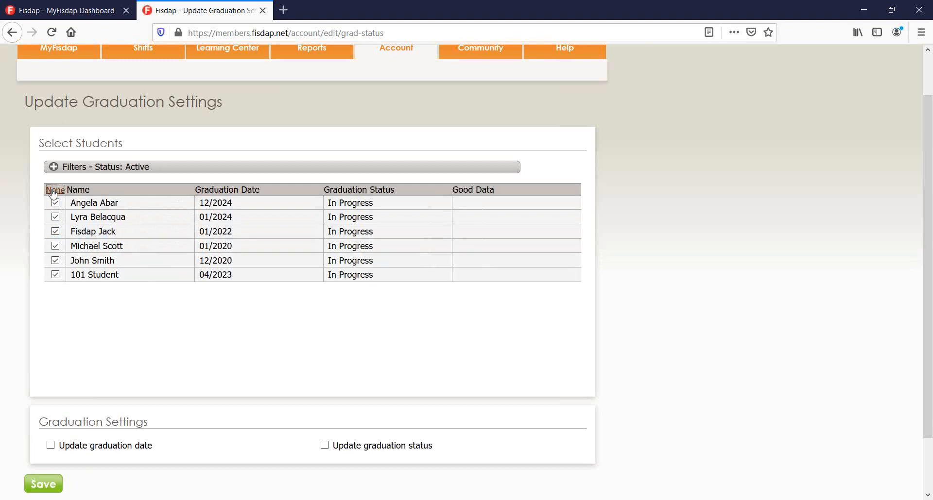
{"action": "left_click", "coordinate": [95, 167]}
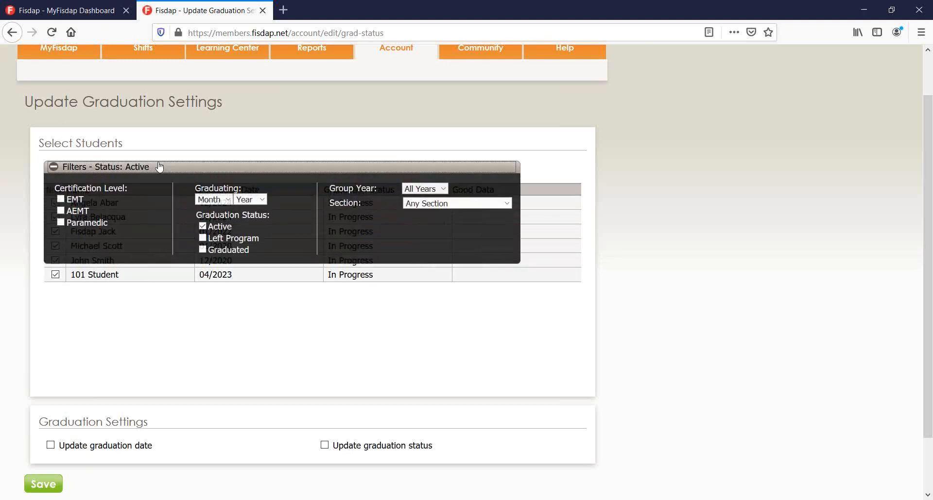
{"action": "left_click", "coordinate": [55, 189]}
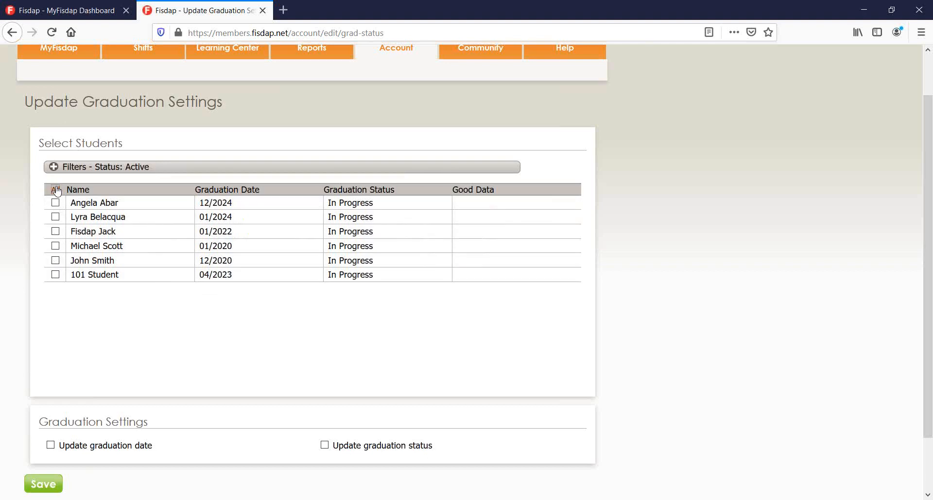
Step: Filter the student list to the section 2019 - Group Alpha and select every student in it
{"action": "left_click", "coordinate": [77, 167]}
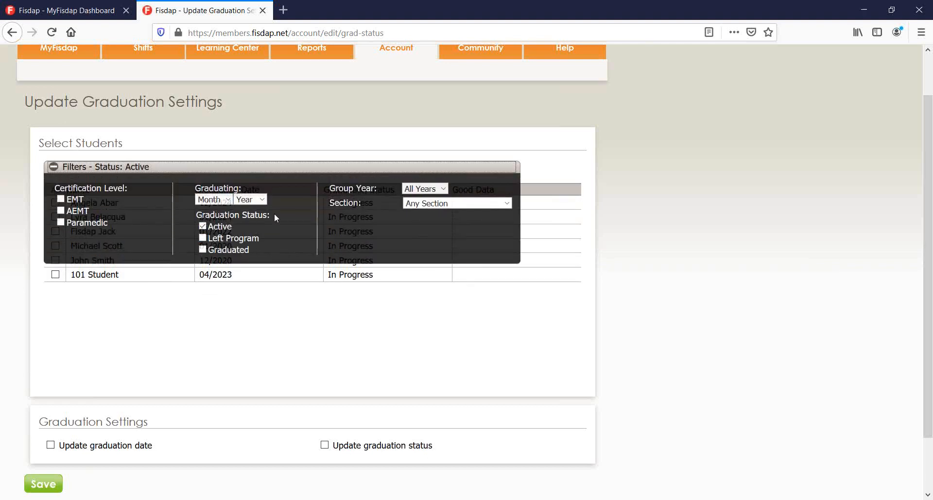
{"action": "left_click", "coordinate": [445, 204]}
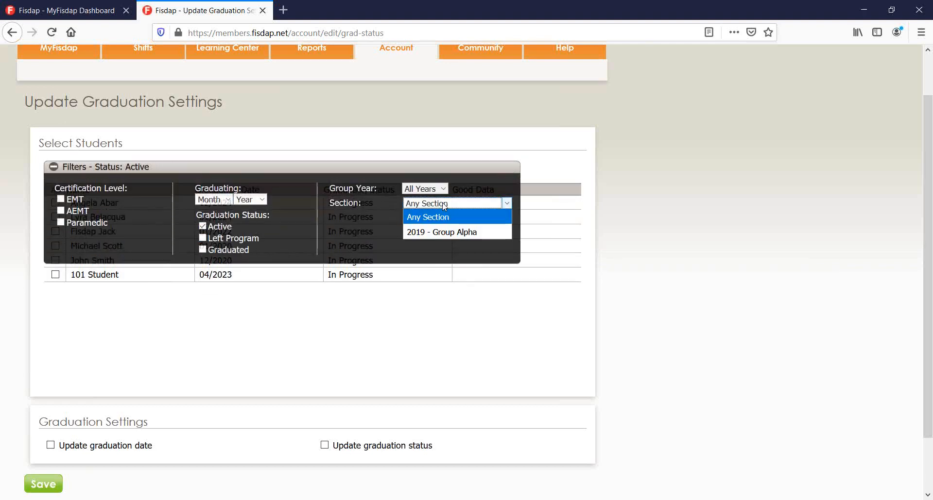
{"action": "left_click", "coordinate": [451, 232]}
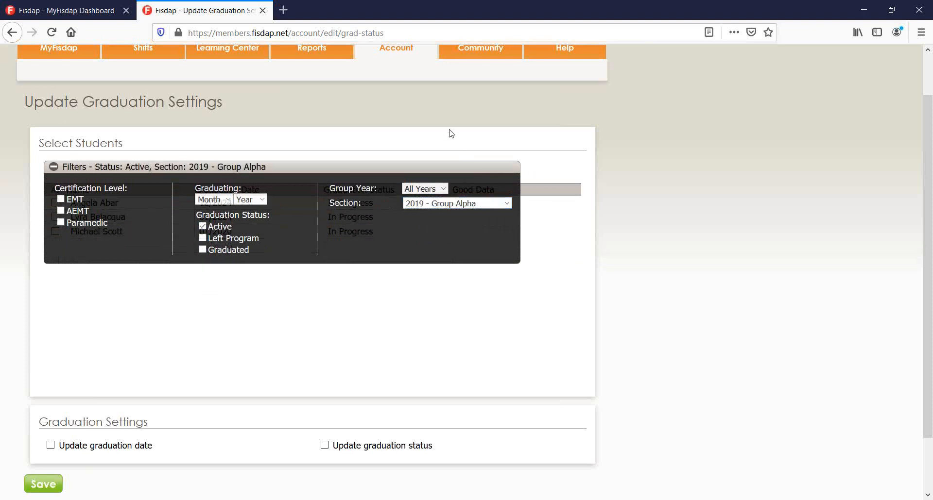
{"action": "left_click", "coordinate": [53, 190]}
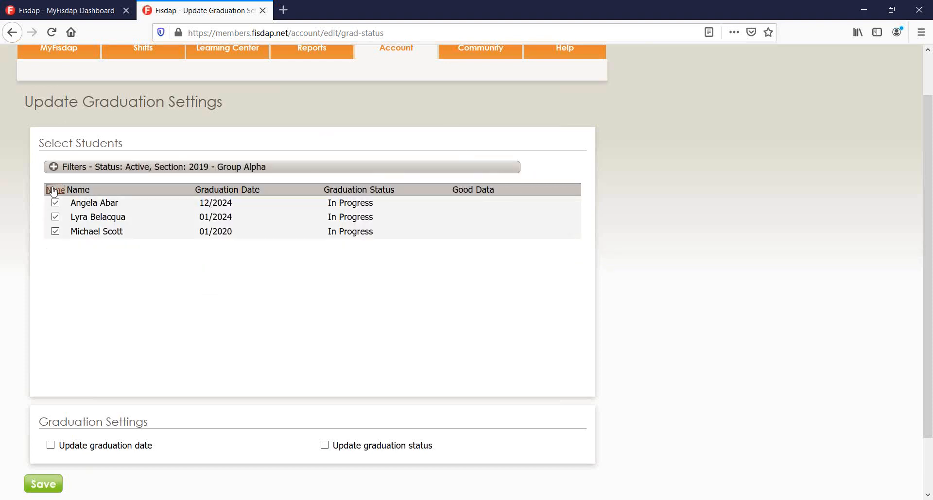
Step: Enable the graduation date update and set the graduating date to Dec 2022
{"action": "scroll", "coordinate": [126, 377], "scroll_direction": "down", "scroll_amount": 1}
{"action": "scroll", "coordinate": [126, 377], "scroll_direction": "down", "scroll_amount": 2}
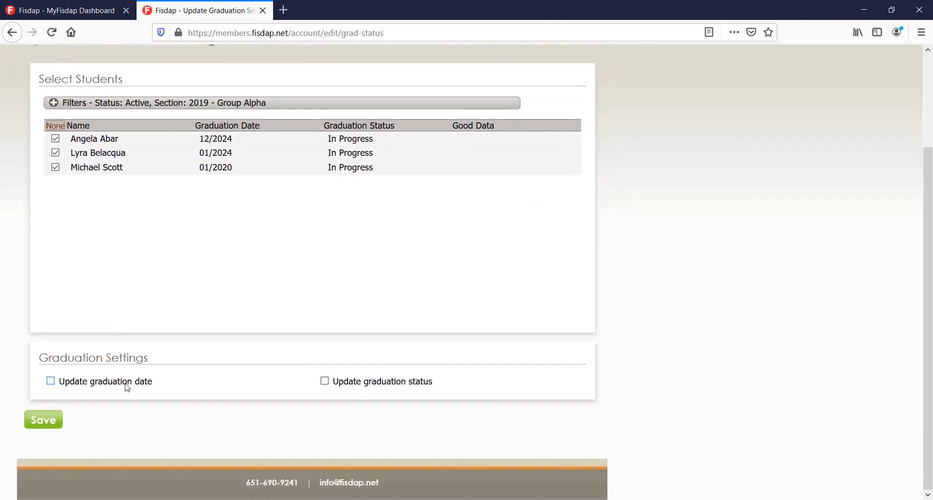
{"action": "left_click", "coordinate": [109, 383]}
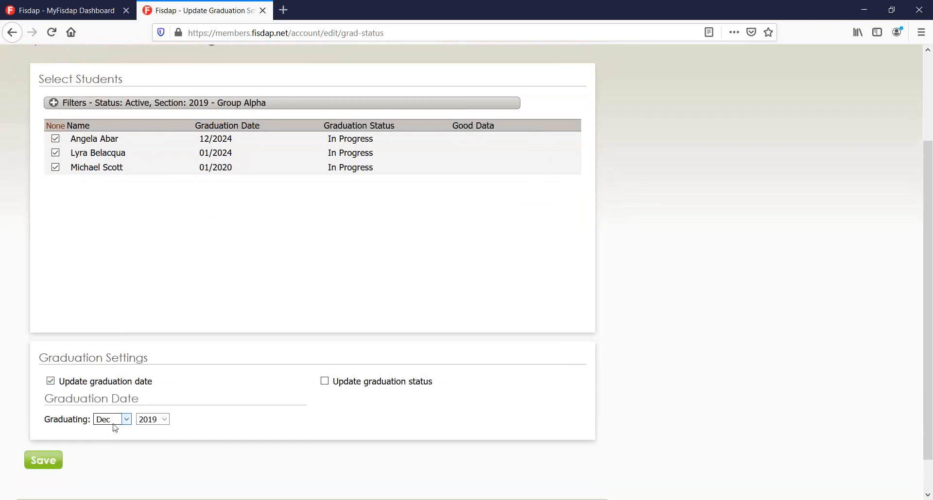
{"action": "left_click", "coordinate": [147, 420]}
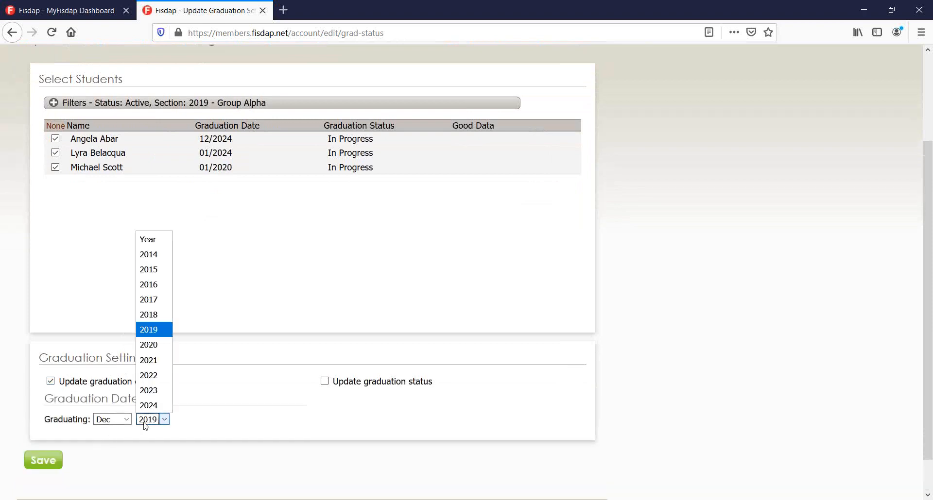
{"action": "left_click", "coordinate": [162, 382]}
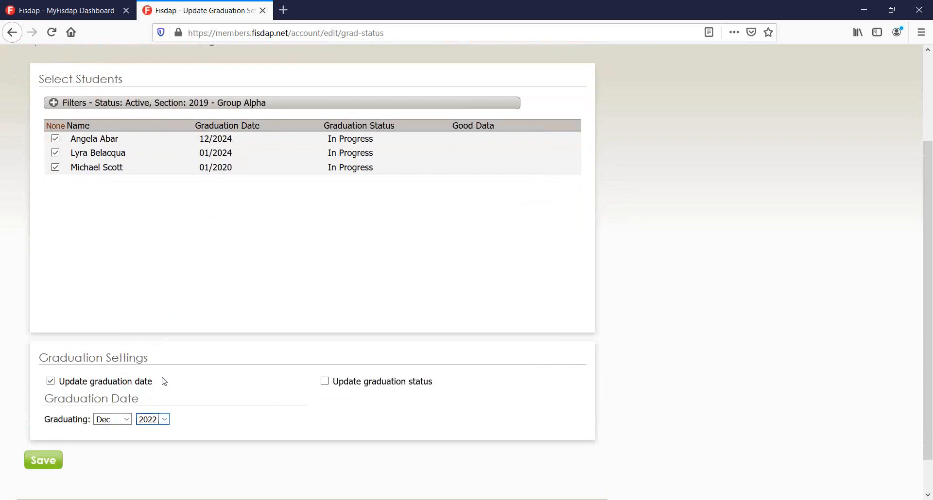
Step: Enable the graduation status update, review its Status and Good Data options, and disable it again
{"action": "left_click", "coordinate": [324, 380]}
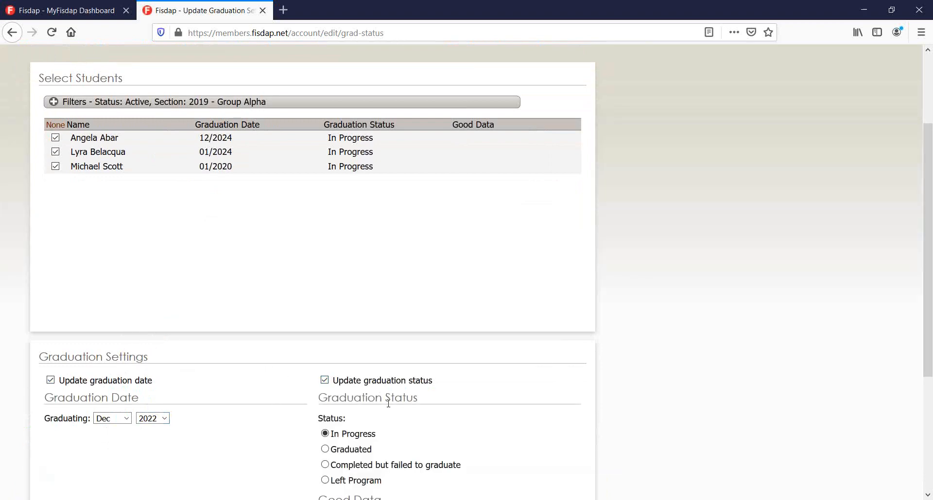
{"action": "scroll", "coordinate": [337, 387], "scroll_direction": "down", "scroll_amount": 2}
{"action": "scroll", "coordinate": [337, 387], "scroll_direction": "down", "scroll_amount": 2}
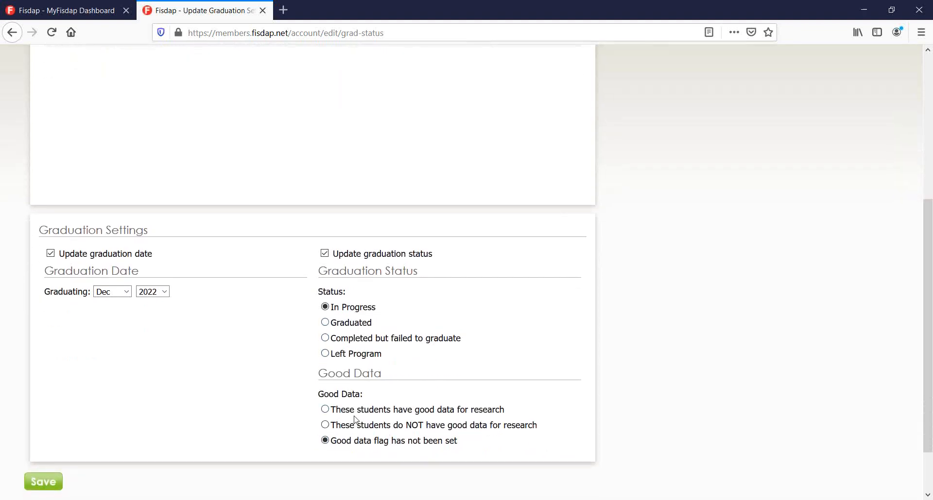
{"action": "scroll", "coordinate": [340, 419], "scroll_direction": "up", "scroll_amount": 2}
{"action": "left_click", "coordinate": [324, 318]}
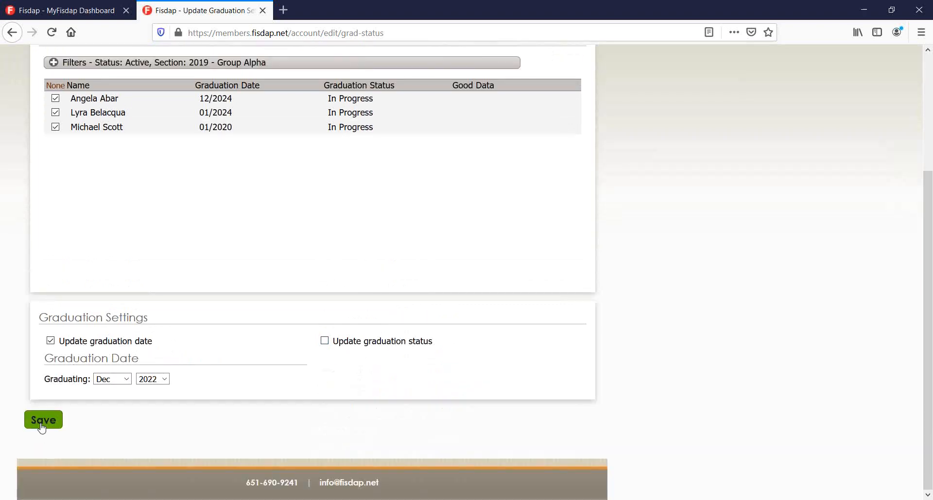
Step: Save the Dec 2022 graduation date for the selected students and view the list's filter options
{"action": "left_click", "coordinate": [42, 427]}
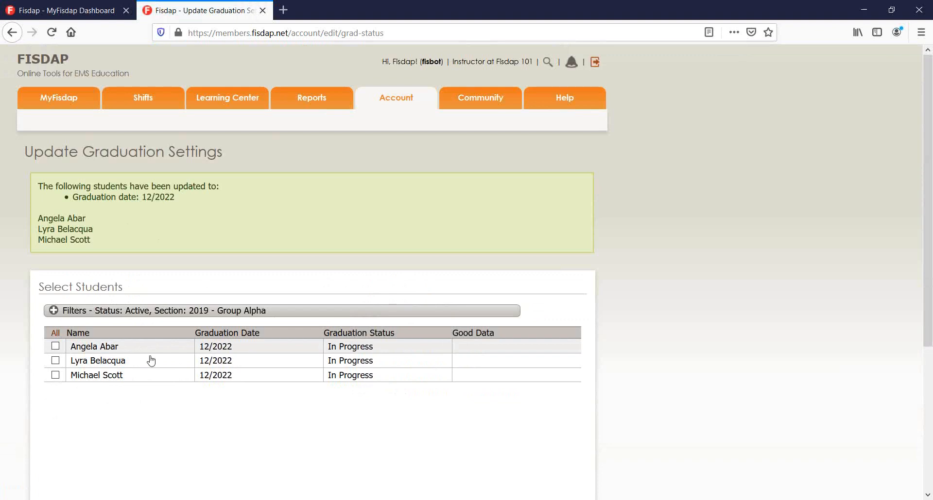
{"action": "scroll", "coordinate": [141, 350], "scroll_direction": "down", "scroll_amount": 3}
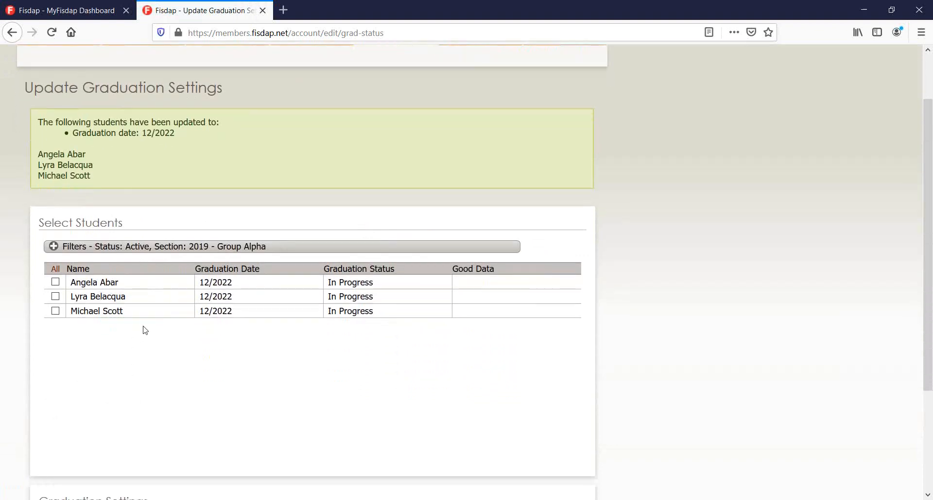
{"action": "left_click", "coordinate": [152, 247]}
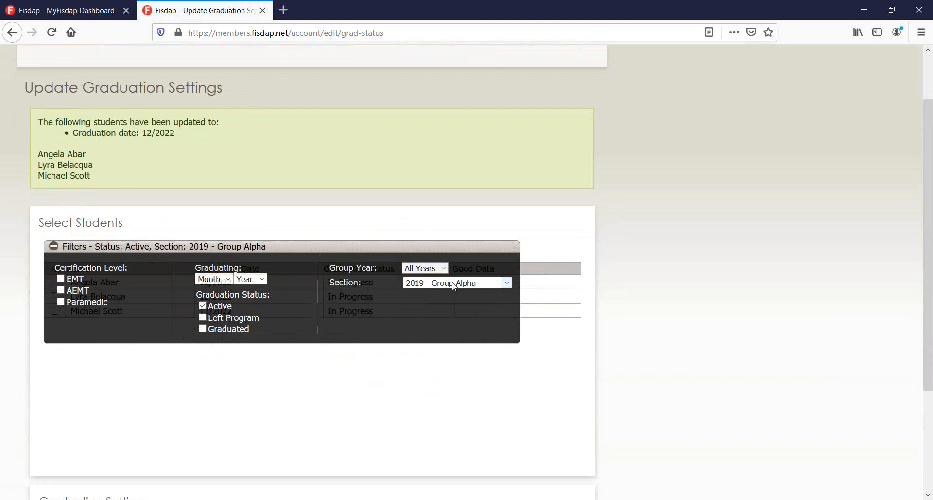
{"action": "left_click", "coordinate": [416, 206]}
Step: Select the first two students, set their graduation date to Dec 2024 and save the update
{"action": "left_click", "coordinate": [98, 281]}
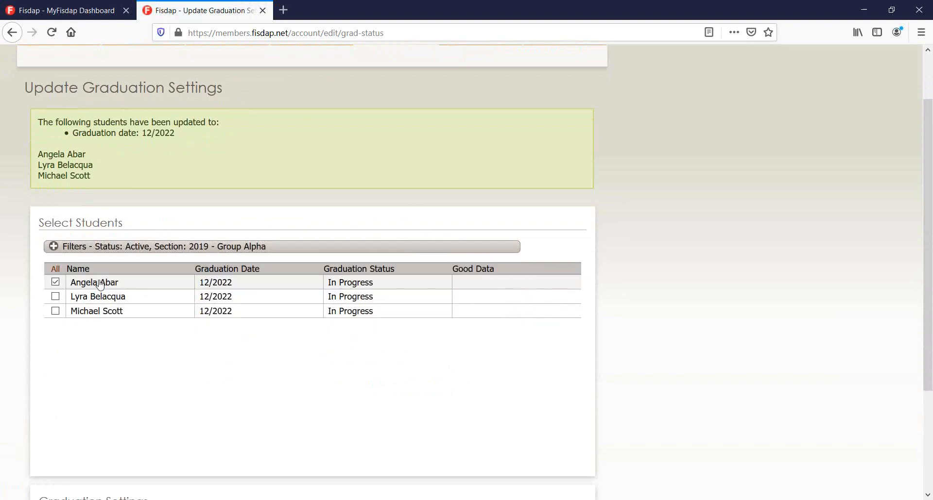
{"action": "scroll", "coordinate": [127, 352], "scroll_direction": "down", "scroll_amount": 3}
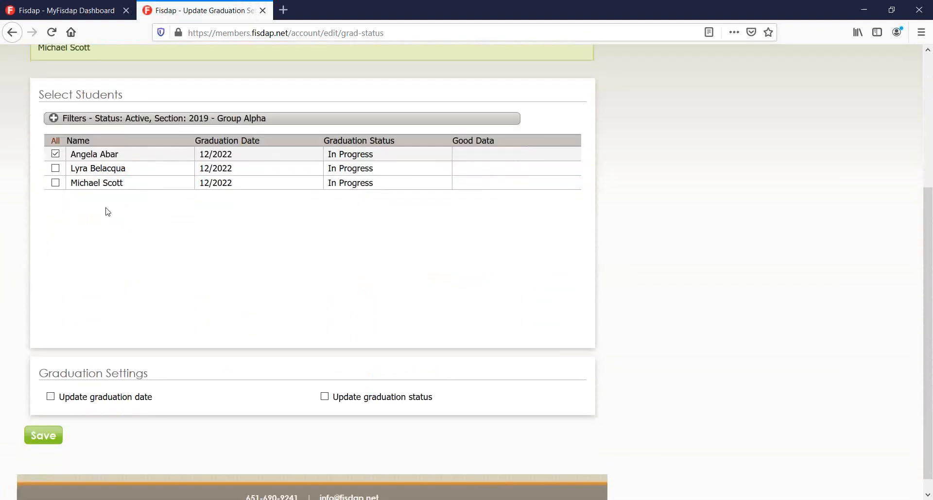
{"action": "left_click", "coordinate": [99, 172]}
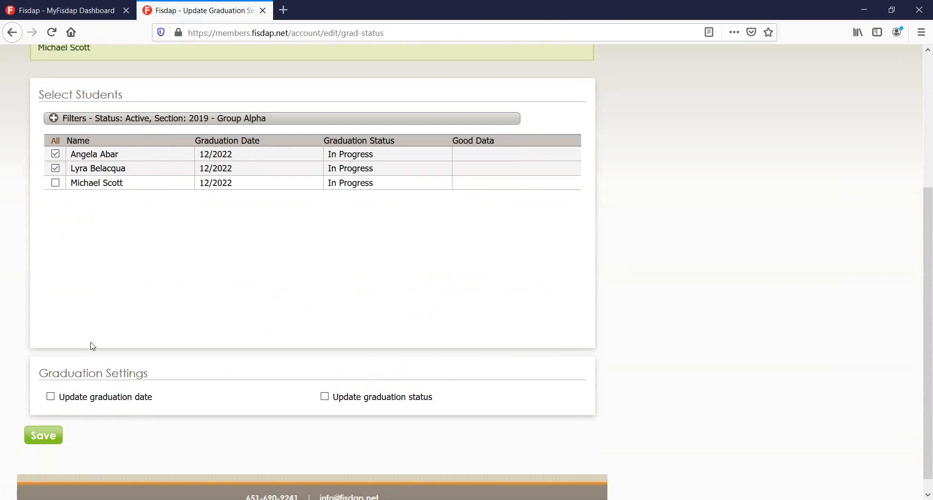
{"action": "left_click", "coordinate": [80, 399]}
{"action": "left_click", "coordinate": [160, 441]}
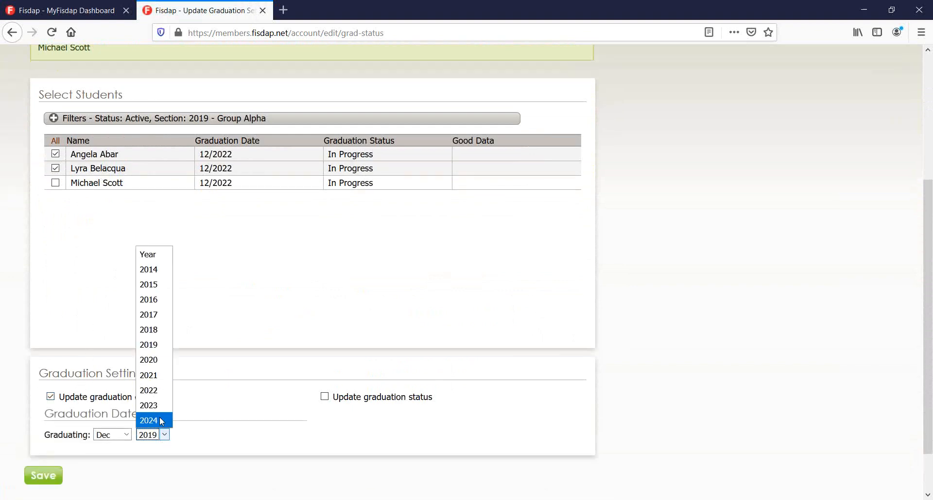
{"action": "left_click", "coordinate": [150, 419]}
{"action": "left_click", "coordinate": [37, 475]}
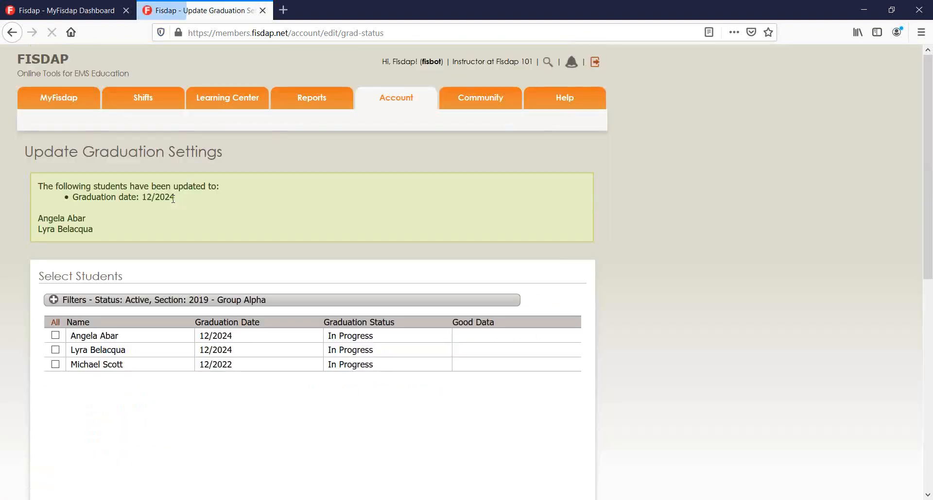
Step: Filter the Group Alpha student list by graduating year 2024
{"action": "scroll", "coordinate": [189, 229], "scroll_direction": "down", "scroll_amount": 3}
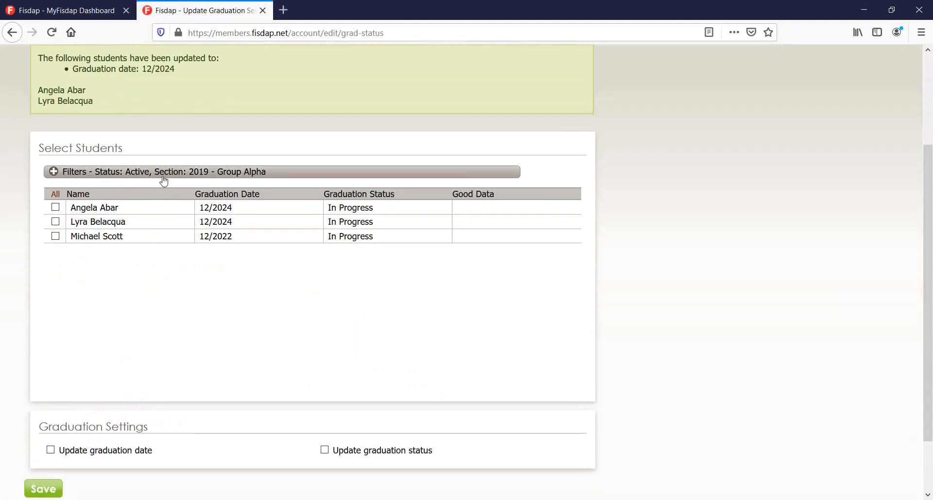
{"action": "left_click", "coordinate": [164, 178]}
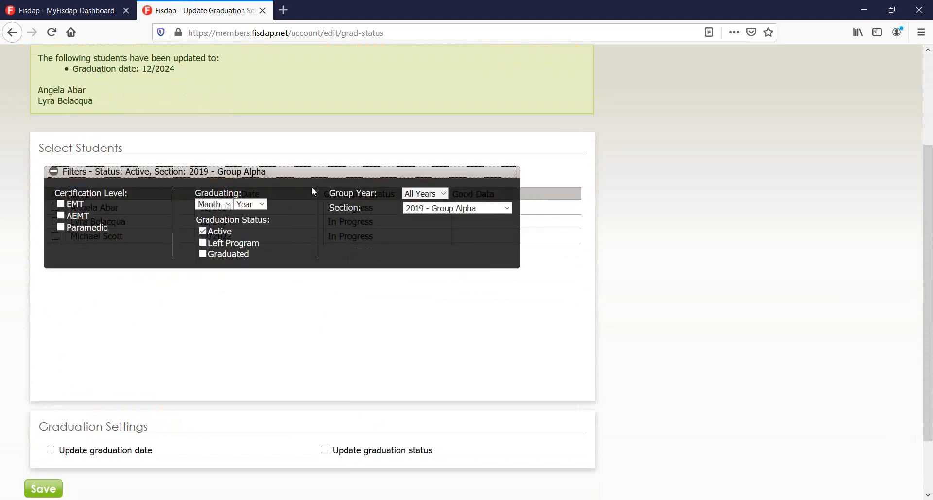
{"action": "left_click", "coordinate": [263, 204]}
{"action": "left_click", "coordinate": [253, 278]}
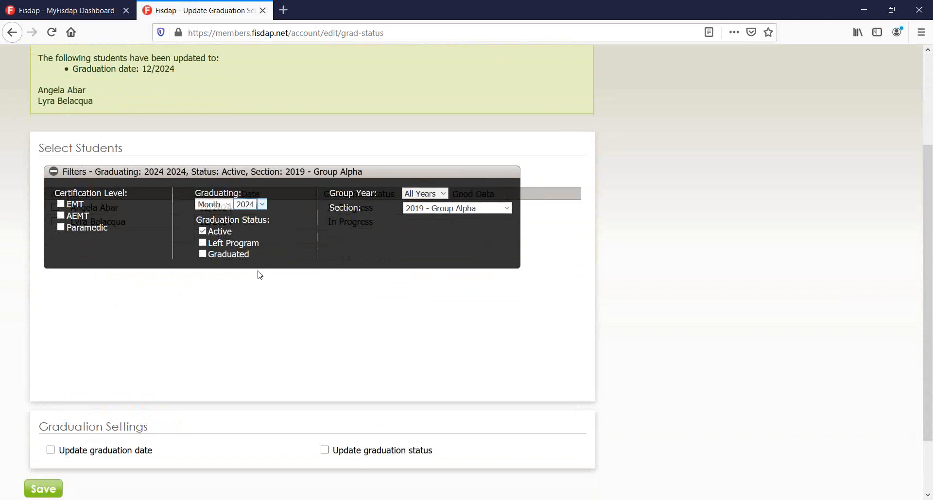
{"action": "left_click", "coordinate": [662, 201]}
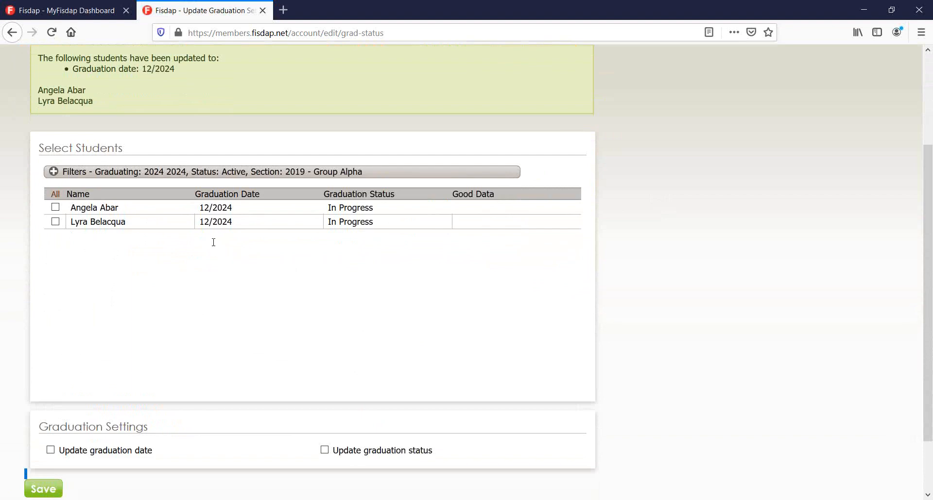
{"action": "left_click", "coordinate": [281, 172]}
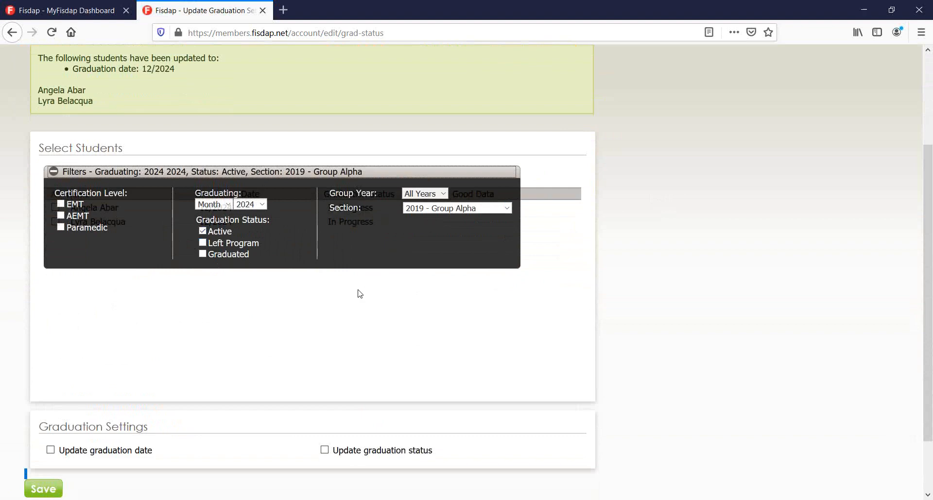
{"action": "mouse_move", "coordinate": [359, 497]}
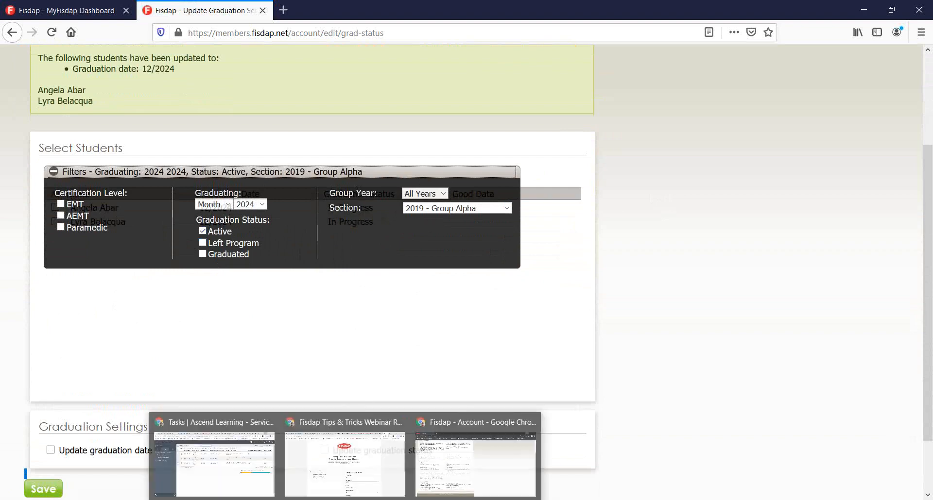
{"action": "left_click", "coordinate": [360, 494]}
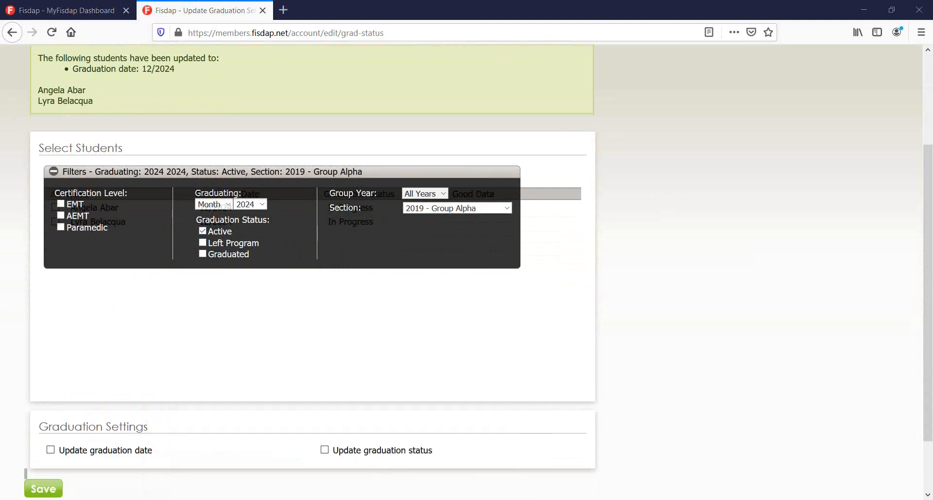
{"action": "left_click", "coordinate": [692, 209]}
Step: Return to the main Account page and look over its Instructor Accounts, Program Settings and Order Accounts sections
{"action": "scroll", "coordinate": [687, 214], "scroll_direction": "up", "scroll_amount": 3}
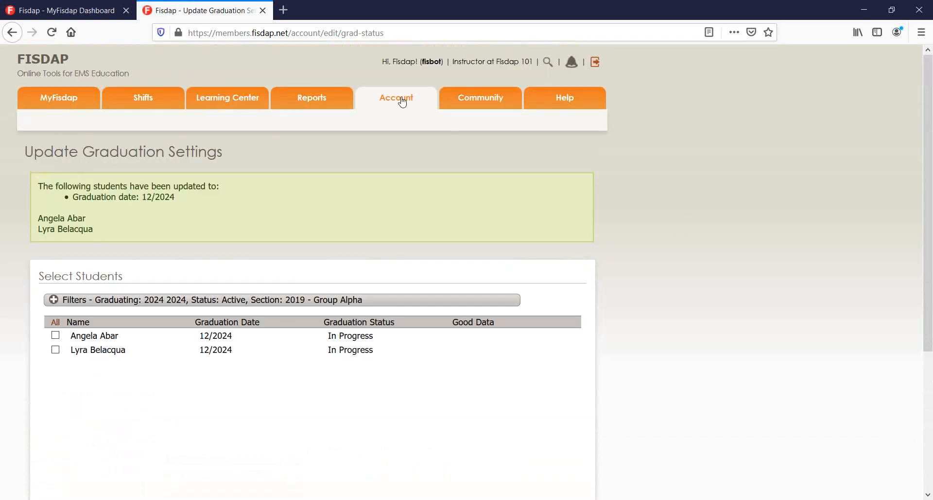
{"action": "left_click", "coordinate": [402, 101]}
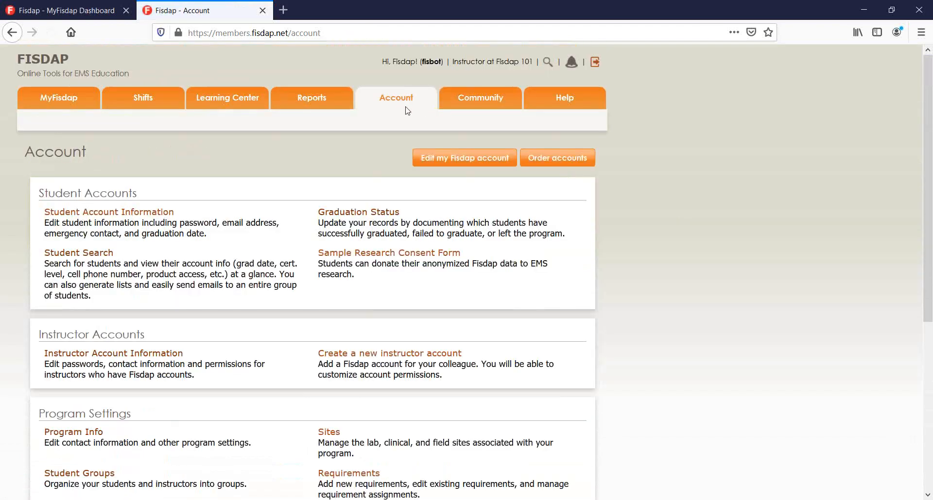
{"action": "scroll", "coordinate": [361, 156], "scroll_direction": "down", "scroll_amount": 3}
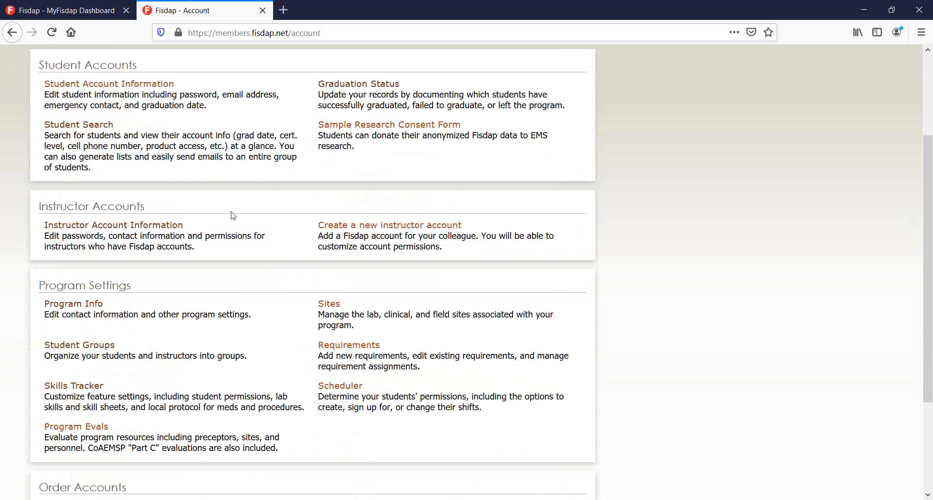
{"action": "scroll", "coordinate": [178, 263], "scroll_direction": "down", "scroll_amount": 2}
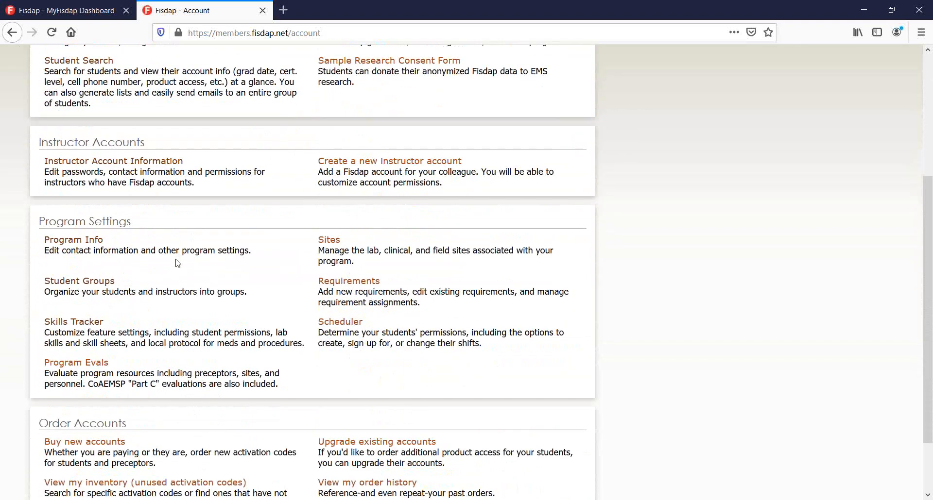
{"action": "scroll", "coordinate": [177, 263], "scroll_direction": "up", "scroll_amount": 4}
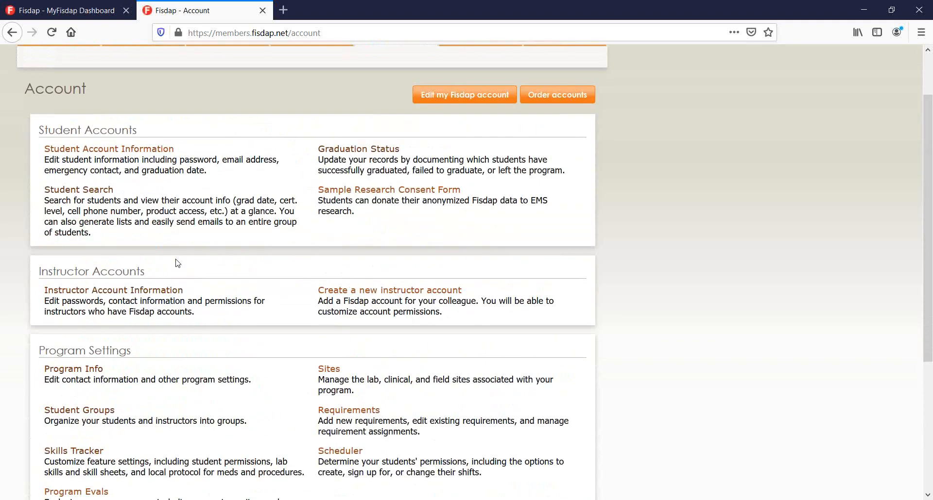
{"action": "scroll", "coordinate": [176, 259], "scroll_direction": "down", "scroll_amount": 5}
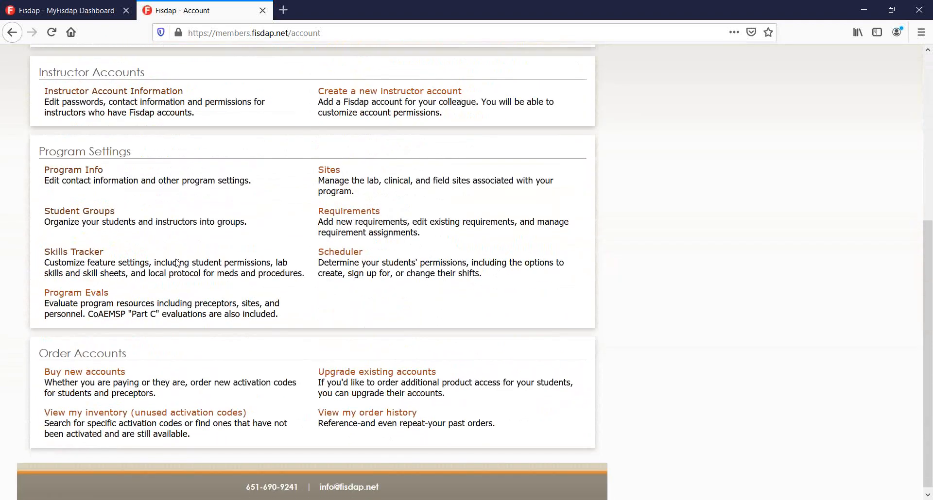
Step: Start an order for new accounts and look over the account types and available student groups
{"action": "left_click", "coordinate": [89, 372]}
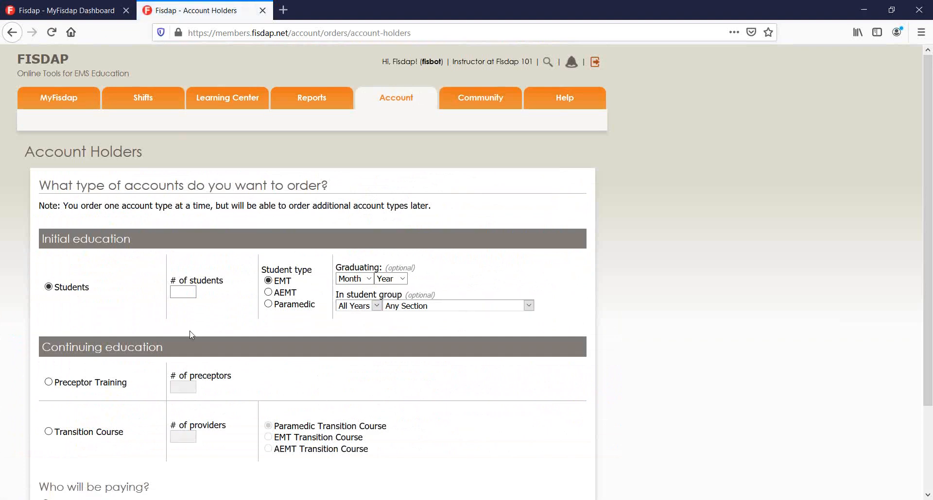
{"action": "scroll", "coordinate": [191, 335], "scroll_direction": "down", "scroll_amount": 2}
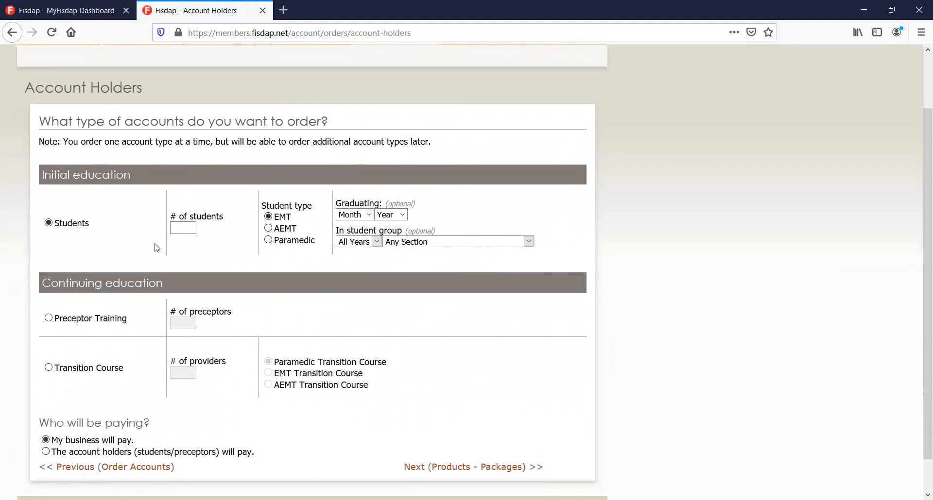
{"action": "scroll", "coordinate": [174, 345], "scroll_direction": "down", "scroll_amount": 1}
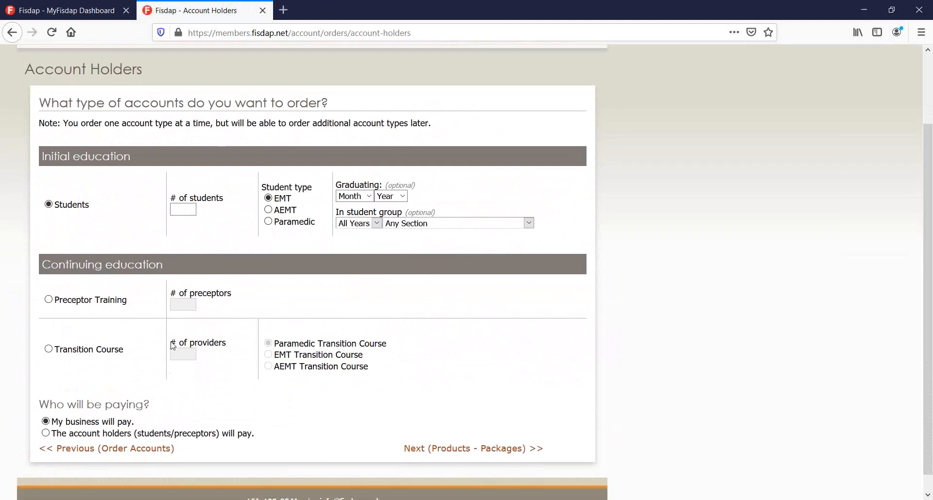
{"action": "scroll", "coordinate": [174, 346], "scroll_direction": "down", "scroll_amount": 1}
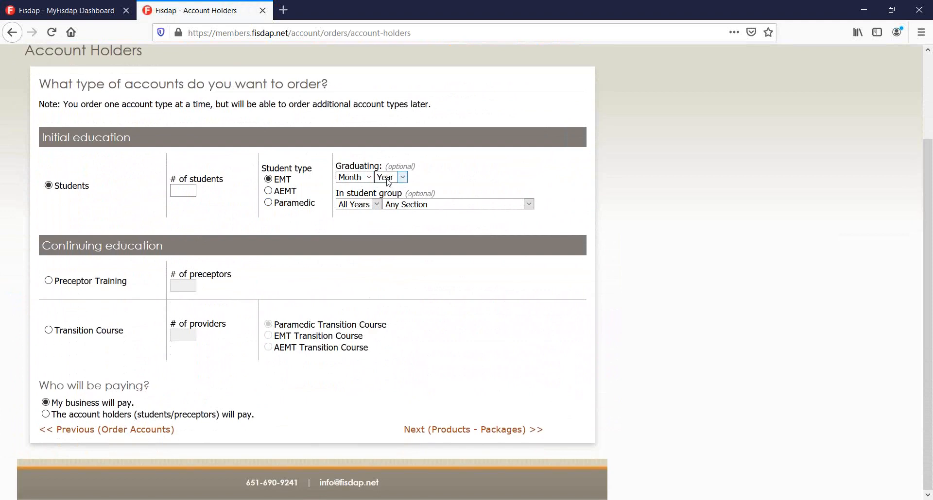
{"action": "left_click", "coordinate": [396, 206]}
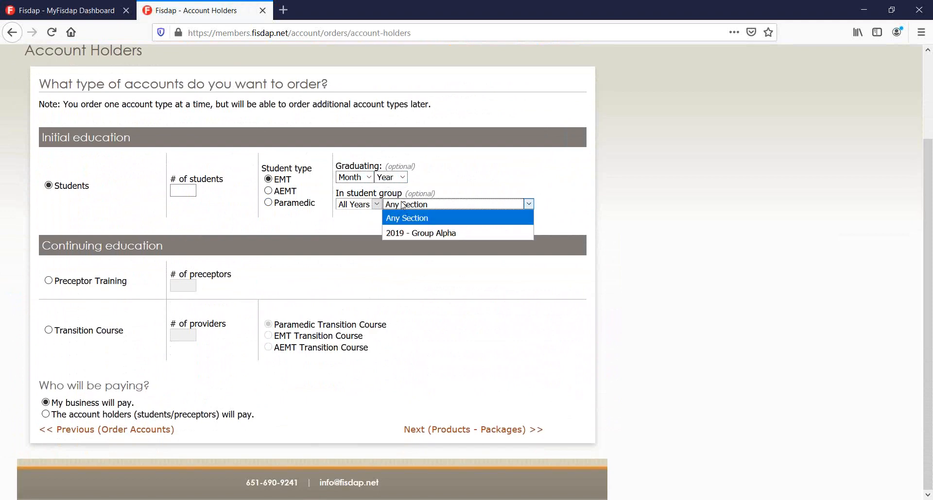
{"action": "left_click", "coordinate": [403, 206]}
{"action": "left_click_drag", "start_coordinate": [287, 204], "coordinate": [413, 160]}
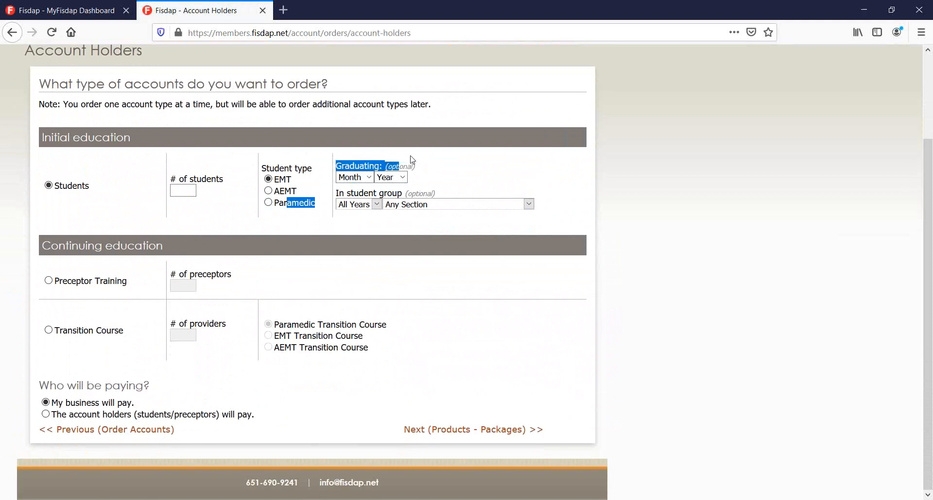
{"action": "left_click", "coordinate": [416, 162]}
Step: Order for EMT students graduating Jan 2022 in 2019 - Group Alpha, with the account holders paying, and continue to the packages
{"action": "left_click", "coordinate": [391, 178]}
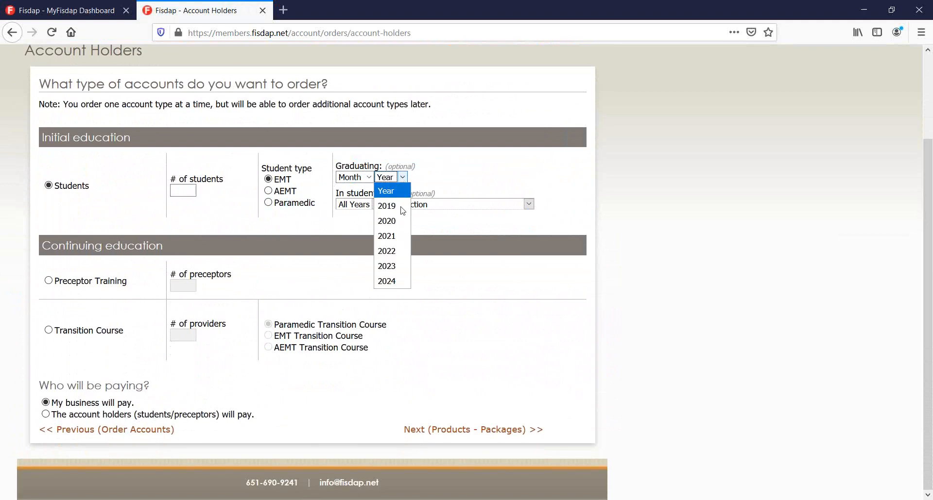
{"action": "left_click", "coordinate": [396, 252]}
{"action": "left_click", "coordinate": [354, 177]}
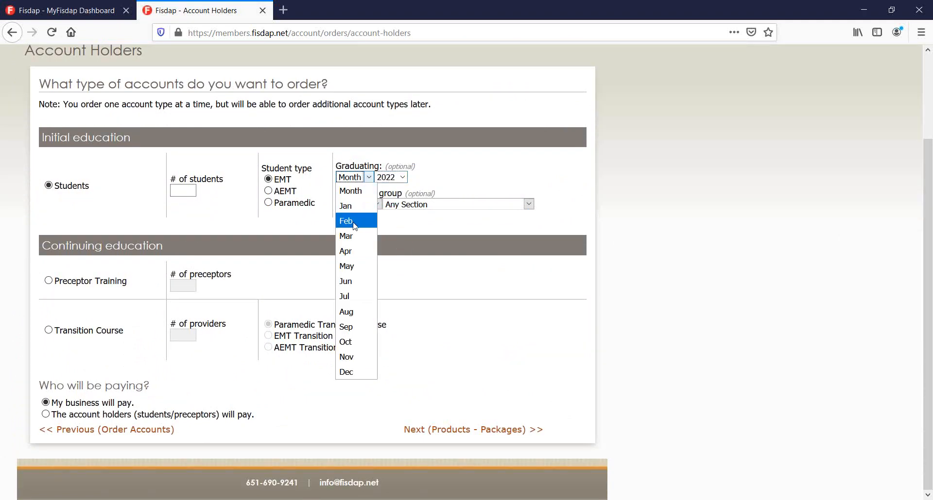
{"action": "left_click", "coordinate": [348, 206]}
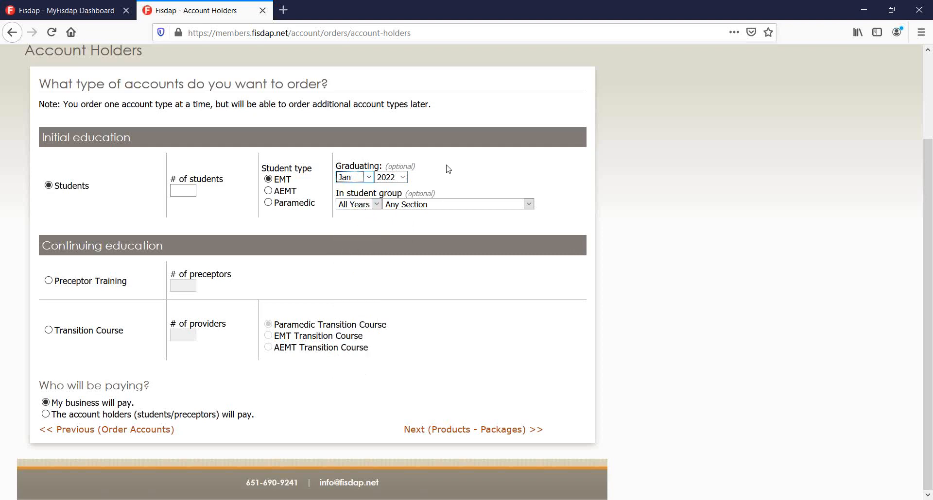
{"action": "left_click", "coordinate": [457, 204]}
{"action": "left_click", "coordinate": [436, 233]}
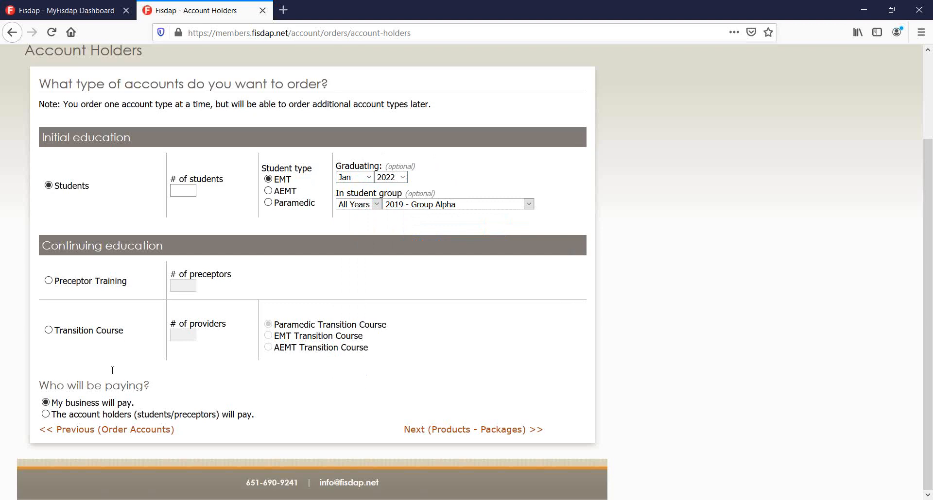
{"action": "left_click", "coordinate": [99, 415]}
{"action": "left_click", "coordinate": [441, 431]}
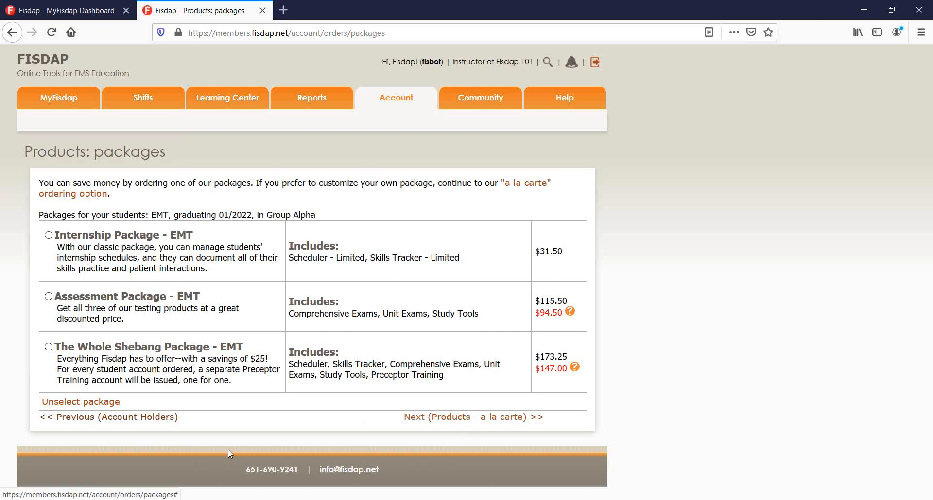
Step: Choose the Internship Package - EMT, add EMT Comprehensive Exams and proceed to the order summary
{"action": "left_click", "coordinate": [49, 235]}
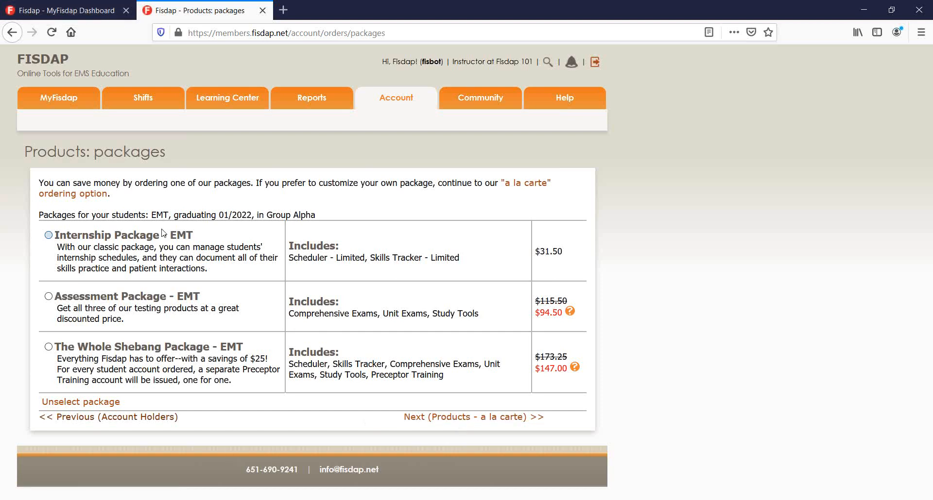
{"action": "left_click", "coordinate": [456, 421]}
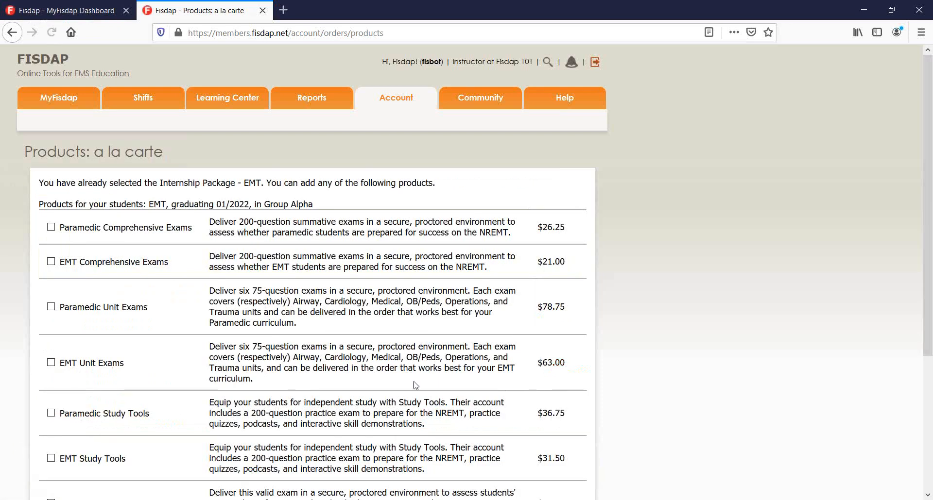
{"action": "left_click", "coordinate": [68, 267]}
{"action": "scroll", "coordinate": [475, 286], "scroll_direction": "down", "scroll_amount": 5}
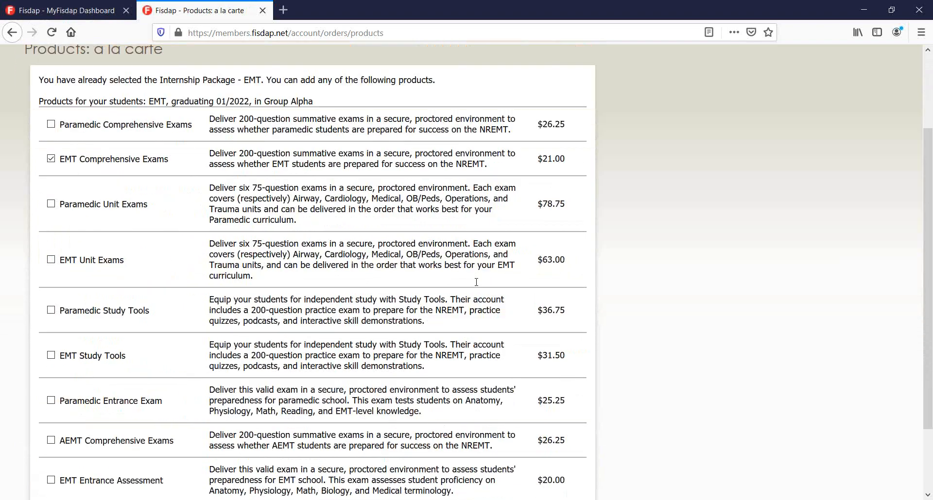
{"action": "left_click", "coordinate": [490, 429]}
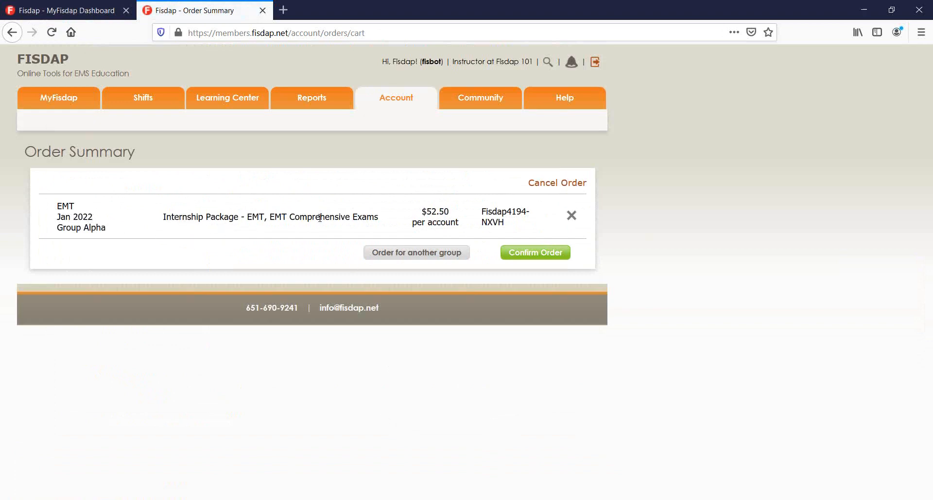
Step: Review the order summary's product code, account type, graduation date and student group
{"action": "left_click_drag", "start_coordinate": [419, 212], "coordinate": [512, 225]}
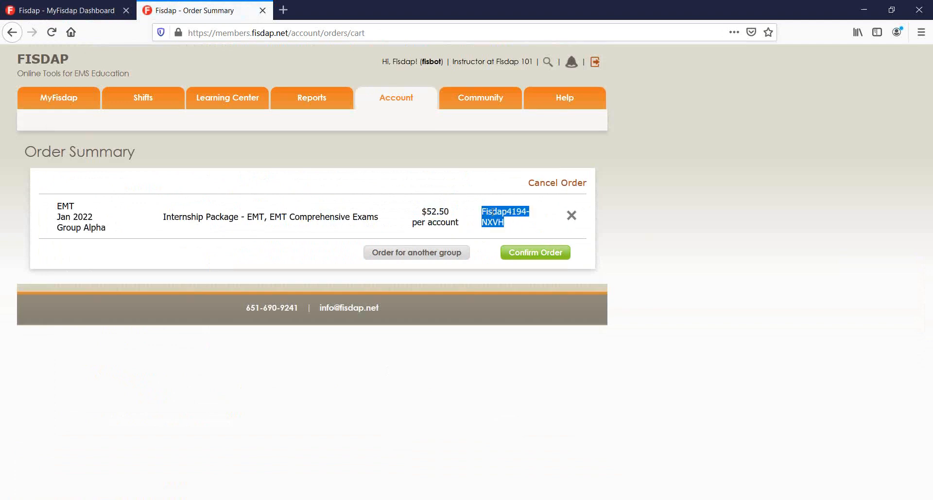
{"action": "left_click", "coordinate": [492, 217]}
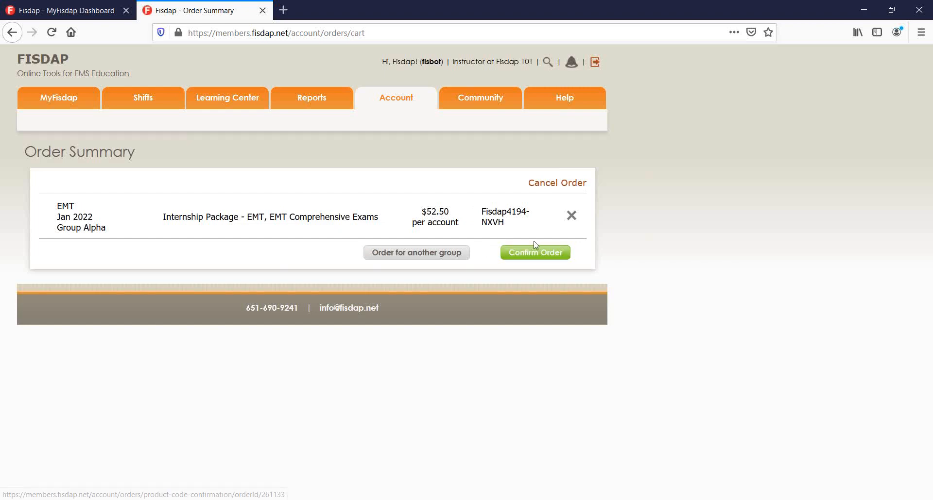
{"action": "left_click_drag", "start_coordinate": [57, 206], "coordinate": [106, 229]}
{"action": "left_click", "coordinate": [71, 211]}
{"action": "double_click", "coordinate": [59, 206]}
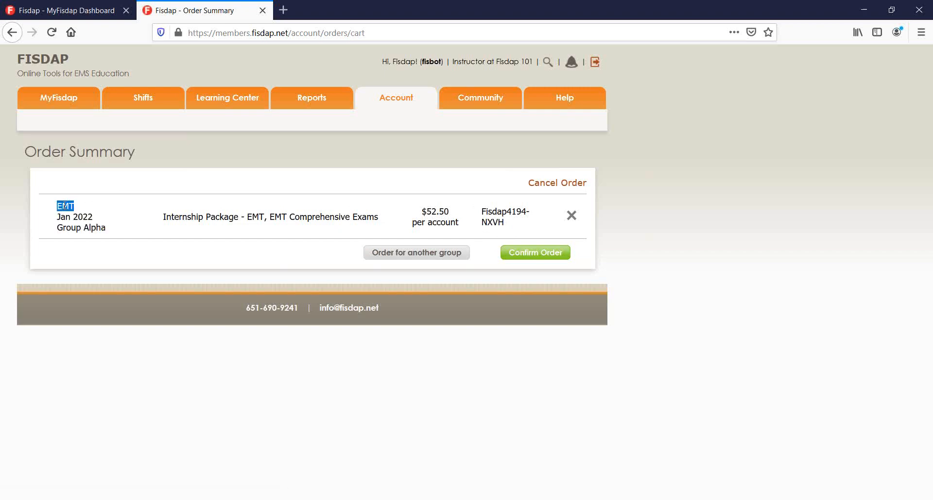
{"action": "left_click_drag", "start_coordinate": [58, 217], "coordinate": [121, 229]}
{"action": "left_click", "coordinate": [401, 197]}
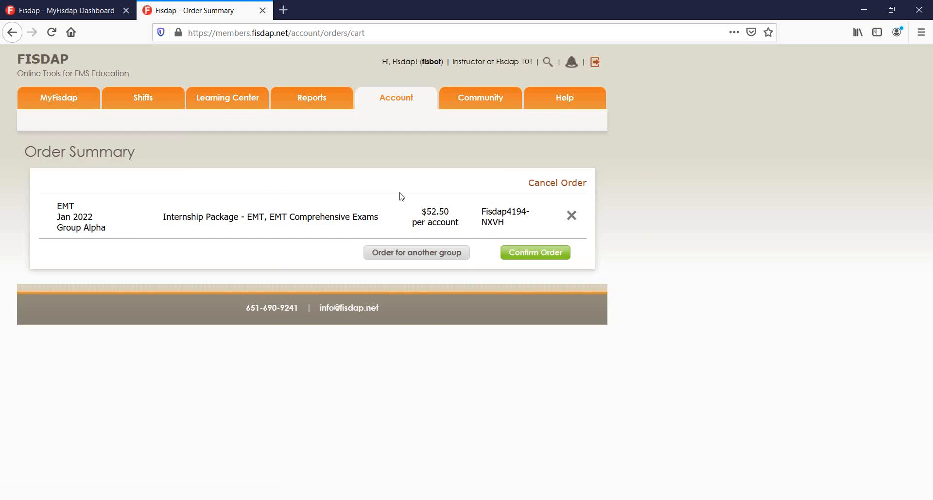
Step: Confirm the order and copy the generated product code from the confirmation's description
{"action": "left_click", "coordinate": [538, 260]}
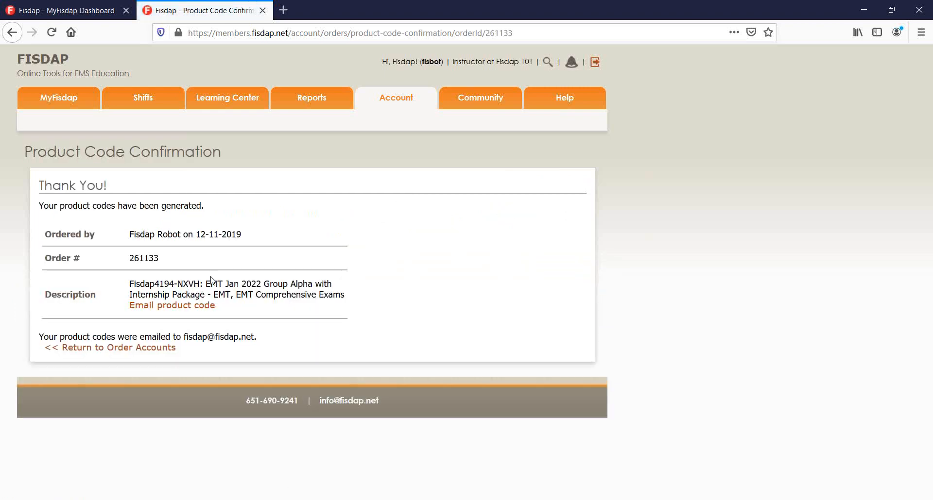
{"action": "left_click_drag", "start_coordinate": [130, 284], "coordinate": [201, 284]}
{"action": "key", "text": "ctrl+c"}
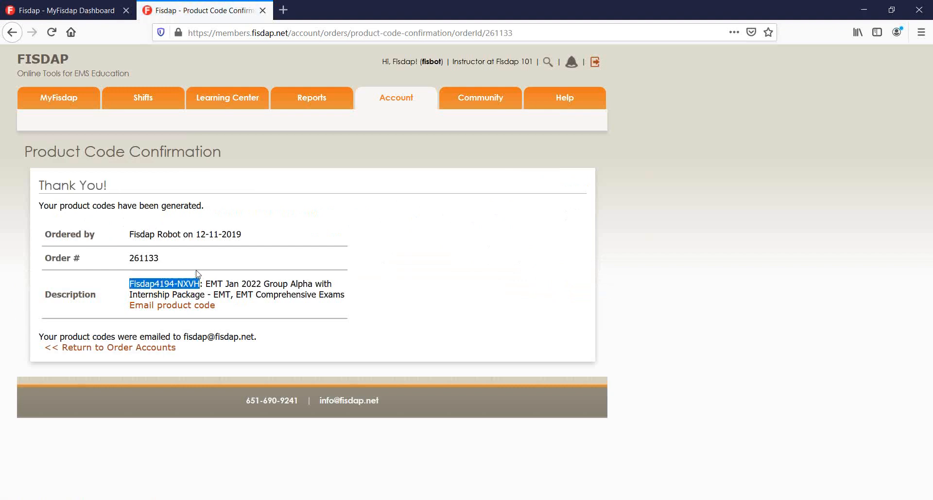
Step: Preview the email that sends the product code to students, and close it without sending
{"action": "left_click", "coordinate": [200, 306]}
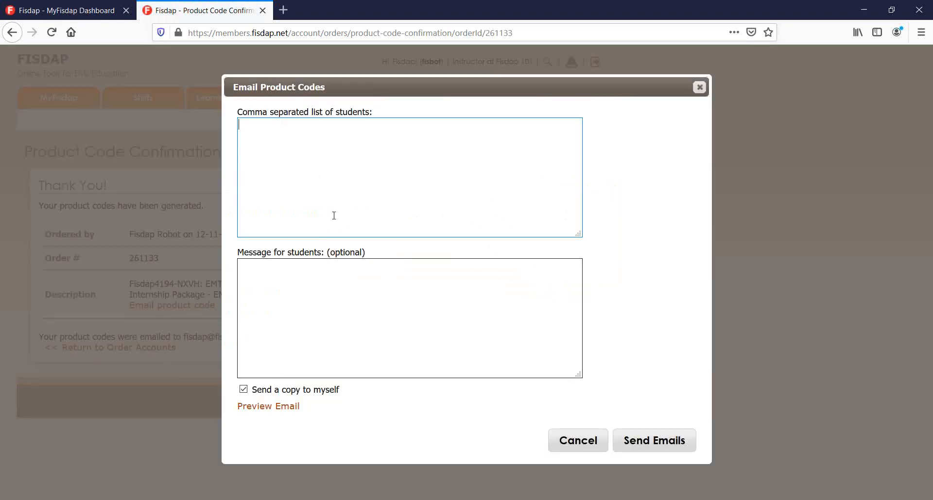
{"action": "left_click", "coordinate": [275, 412]}
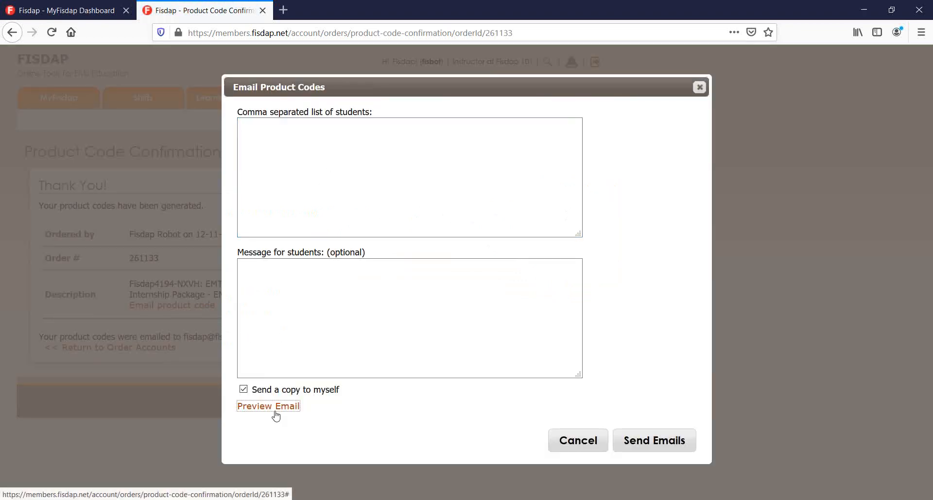
{"action": "scroll", "coordinate": [340, 316], "scroll_direction": "down", "scroll_amount": 4}
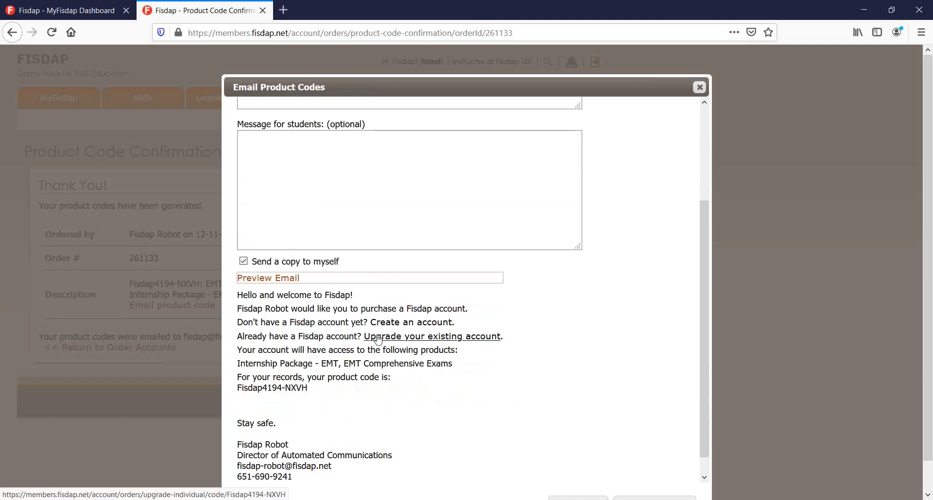
{"action": "scroll", "coordinate": [422, 359], "scroll_direction": "down", "scroll_amount": 1}
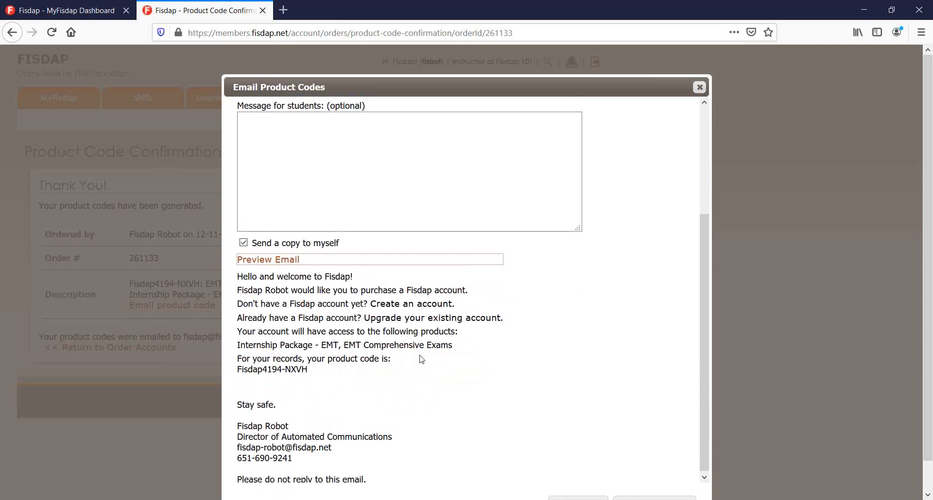
{"action": "left_click", "coordinate": [698, 89]}
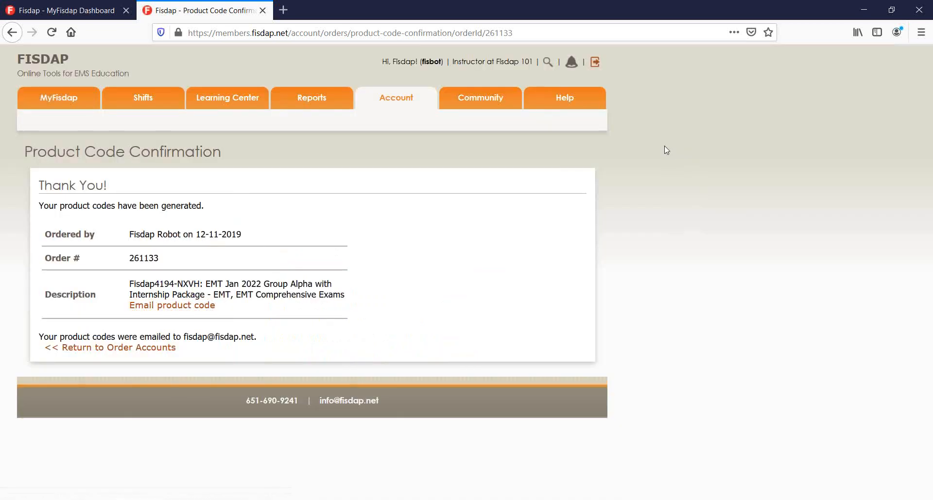
Step: Log out, start creating an account from the Fisdap home page and submit the copied product code as the activation code
{"action": "left_click", "coordinate": [594, 63]}
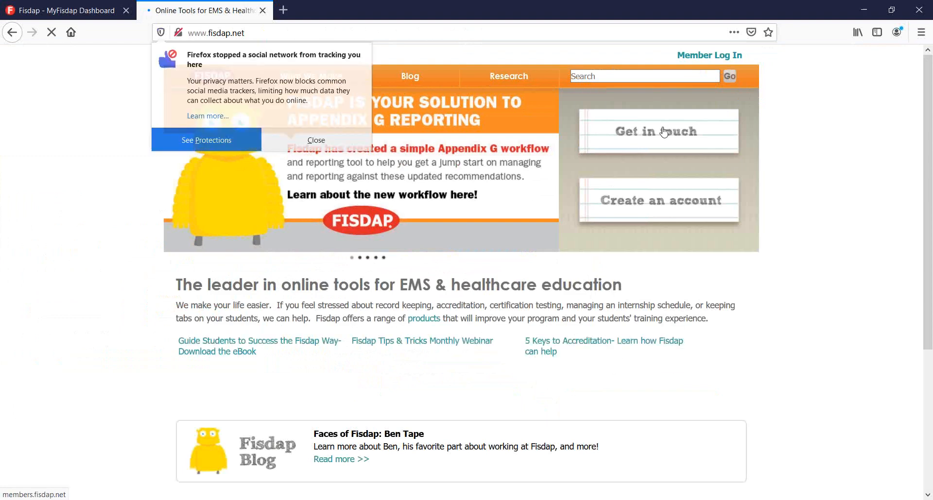
{"action": "left_click", "coordinate": [661, 196]}
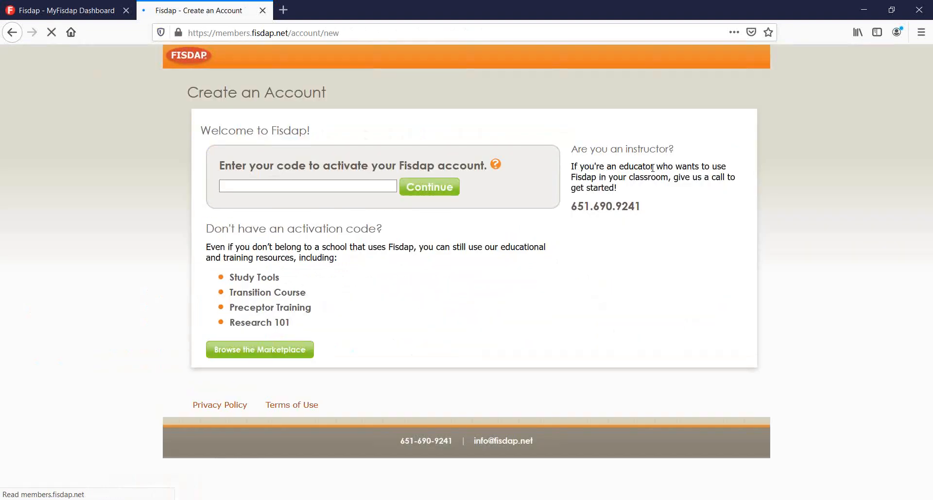
{"action": "left_click", "coordinate": [374, 186]}
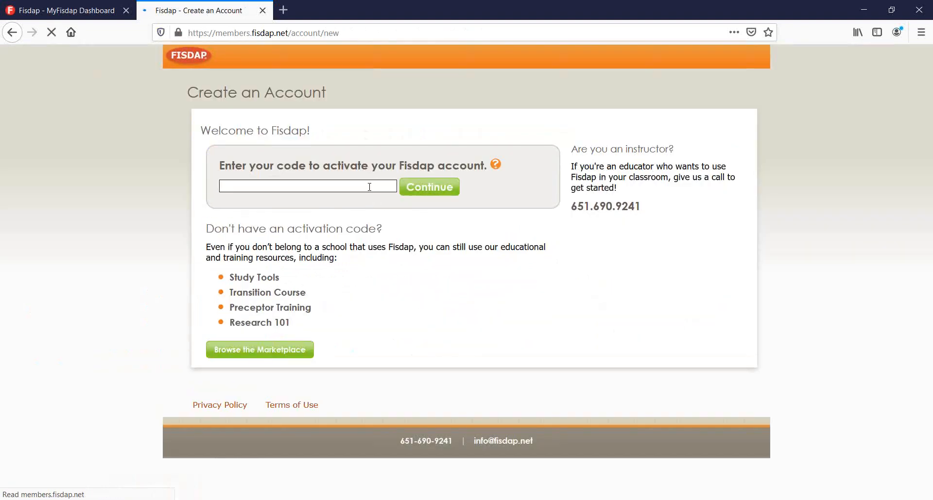
{"action": "key", "text": "ctrl+v"}
{"action": "left_click", "coordinate": [417, 194]}
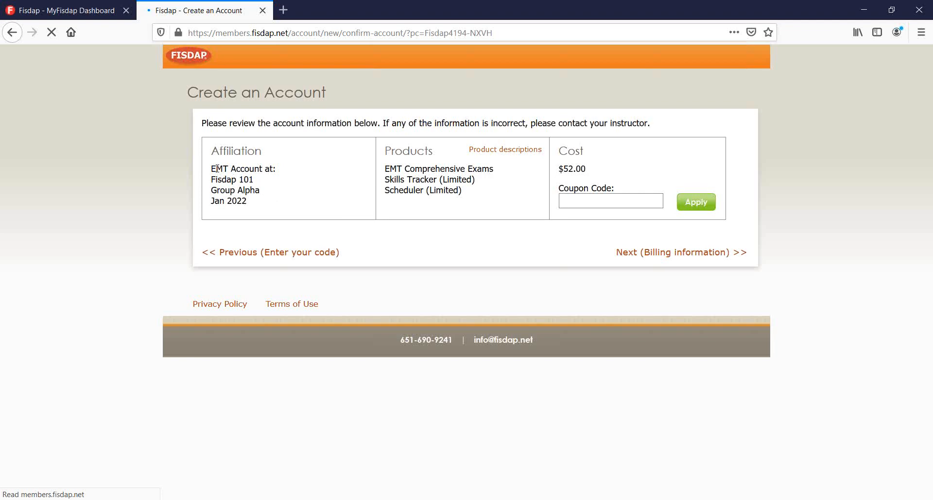
Step: Review the new account's affiliation details, including its student group and graduation date
{"action": "left_click_drag", "start_coordinate": [216, 169], "coordinate": [277, 198]}
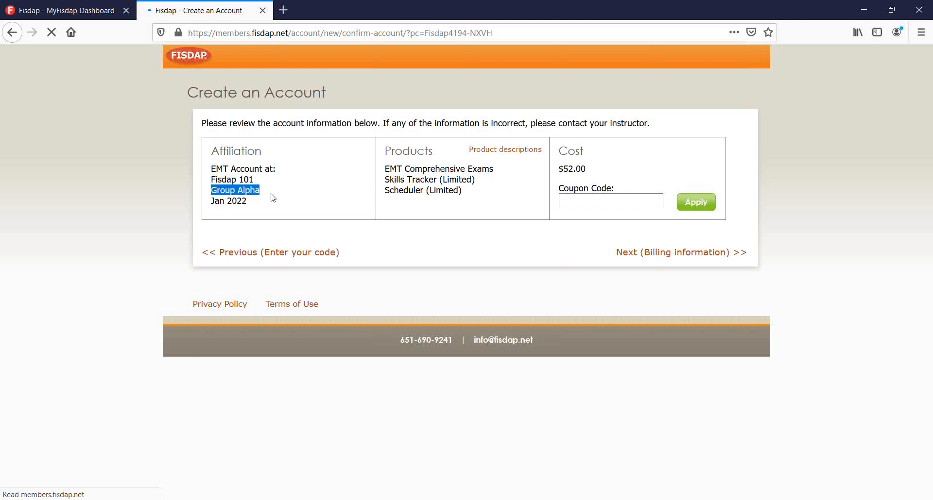
{"action": "left_click", "coordinate": [268, 196]}
{"action": "left_click_drag", "start_coordinate": [213, 200], "coordinate": [247, 201]}
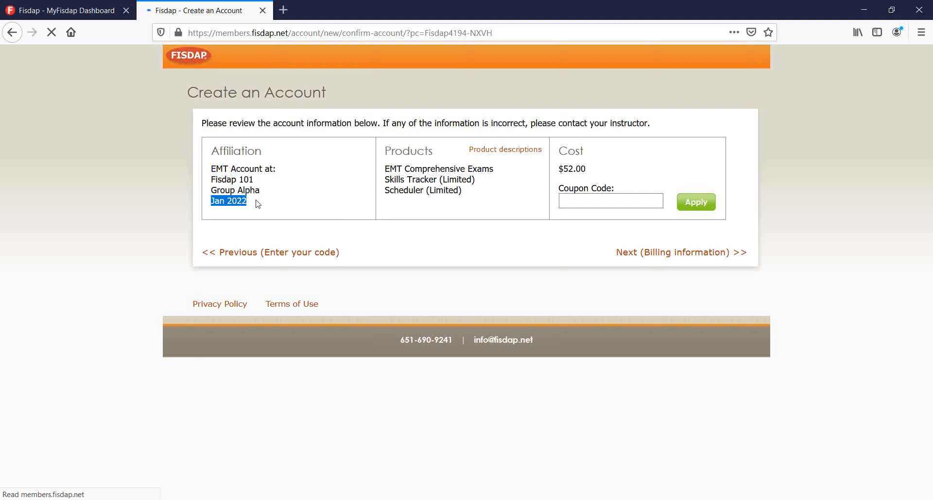
{"action": "left_click", "coordinate": [254, 201]}
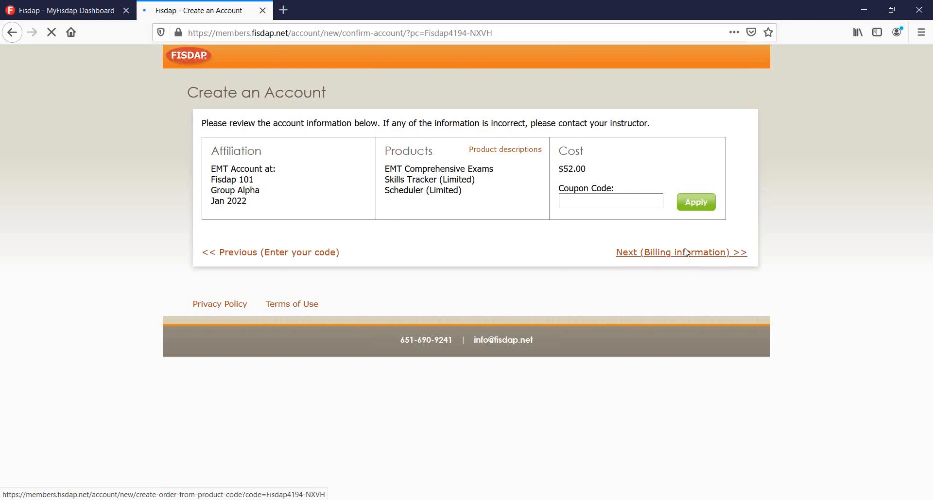
Step: Leave account creation, return to the Fisdap home page and open the member login page
{"action": "left_click", "coordinate": [12, 32]}
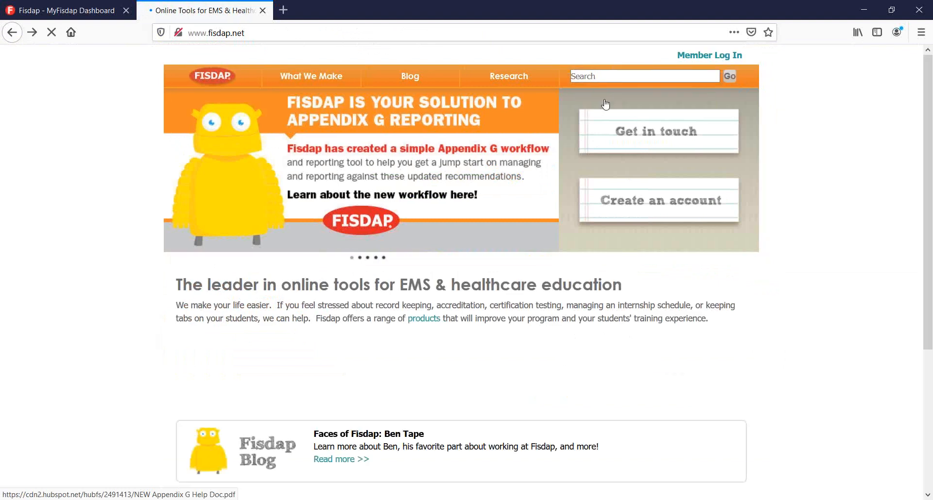
{"action": "left_click", "coordinate": [710, 55]}
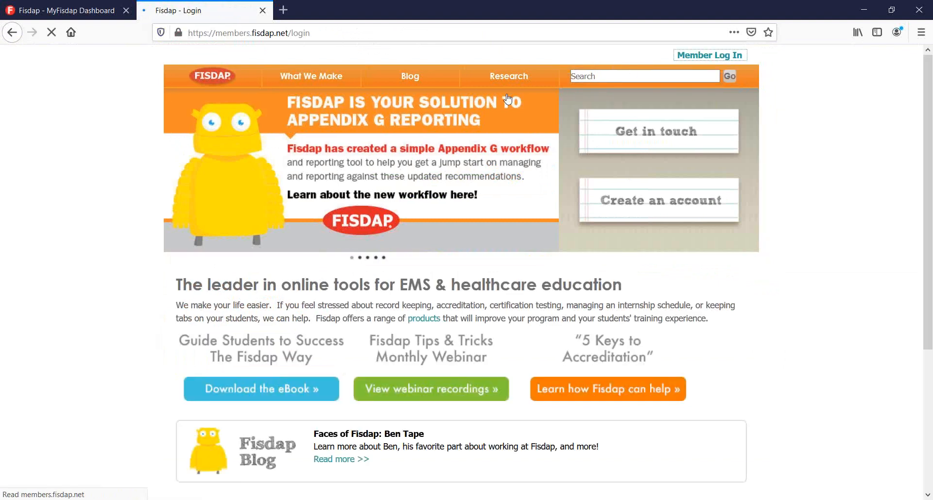
Step: Log back in to the instructor account and review the options on the Account page
{"action": "left_click", "coordinate": [486, 224]}
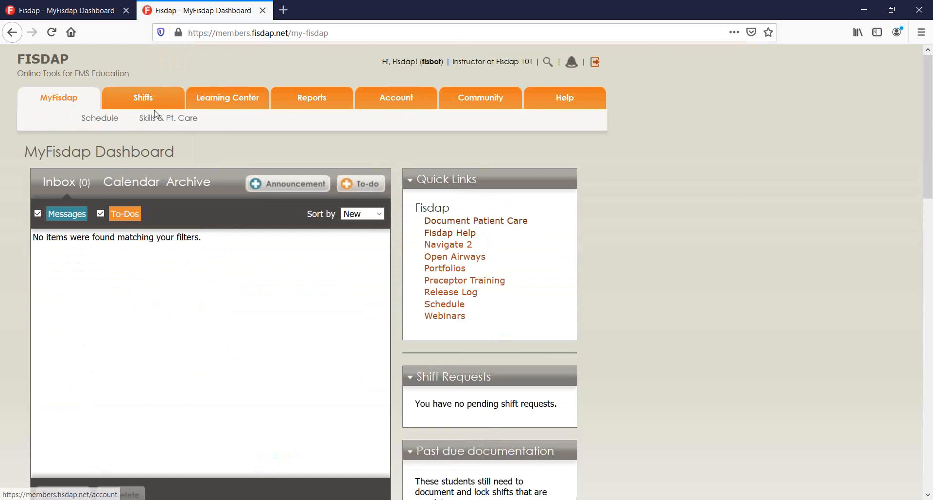
{"action": "left_click", "coordinate": [406, 98]}
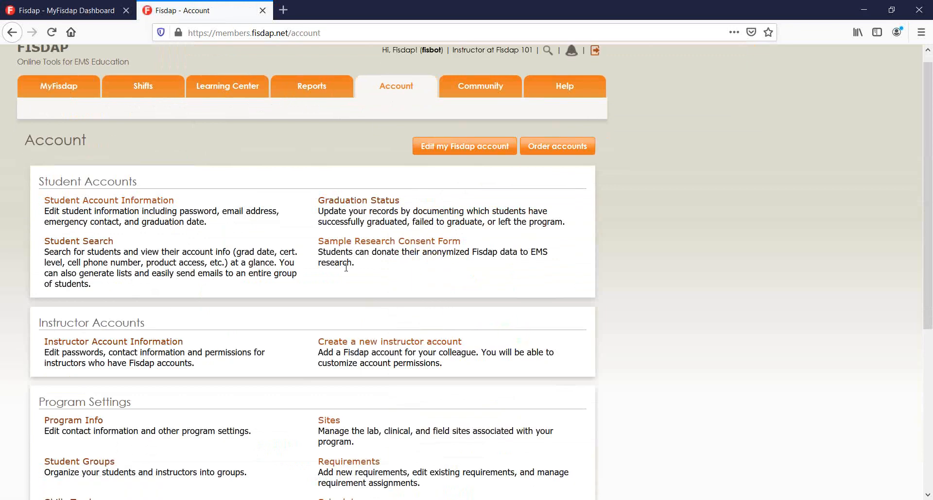
{"action": "scroll", "coordinate": [346, 267], "scroll_direction": "down", "scroll_amount": 5}
{"action": "scroll", "coordinate": [341, 275], "scroll_direction": "up", "scroll_amount": 5}
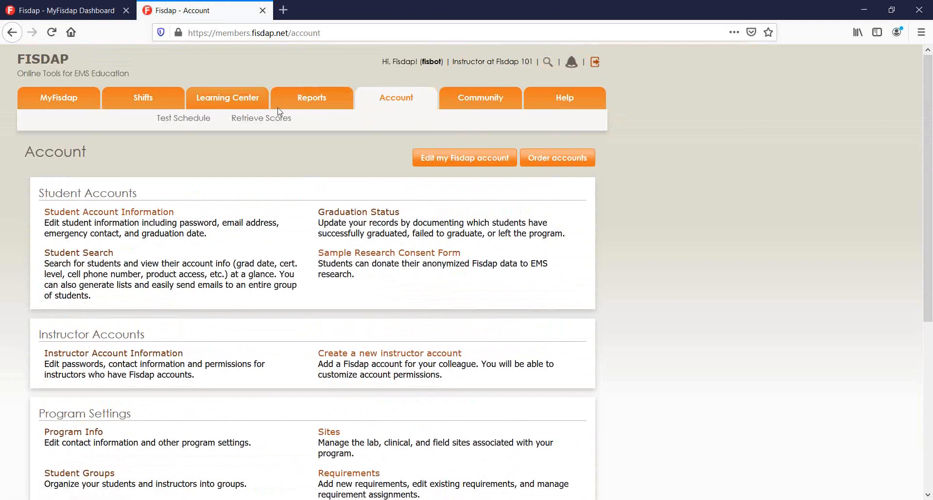
Step: Filter the Skills & Patient Care student list to Group Alpha and view the students it offers
{"action": "mouse_move", "coordinate": [148, 100]}
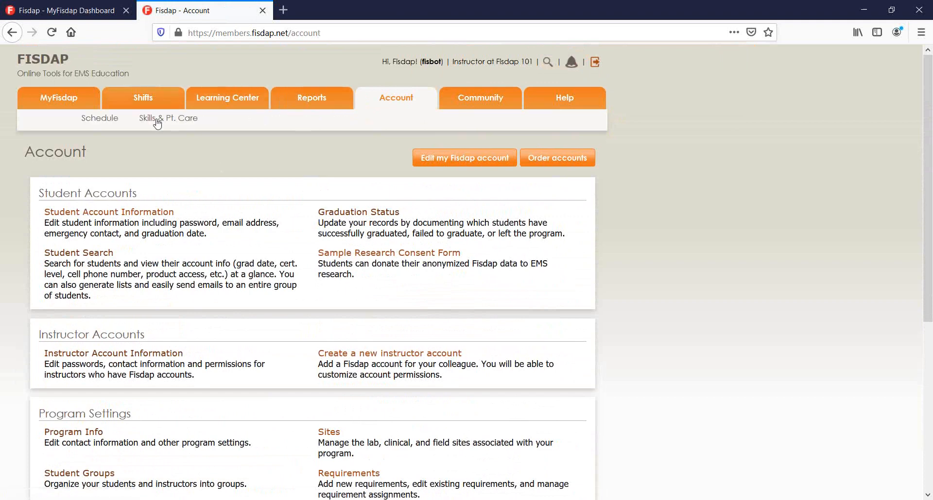
{"action": "left_click", "coordinate": [157, 122]}
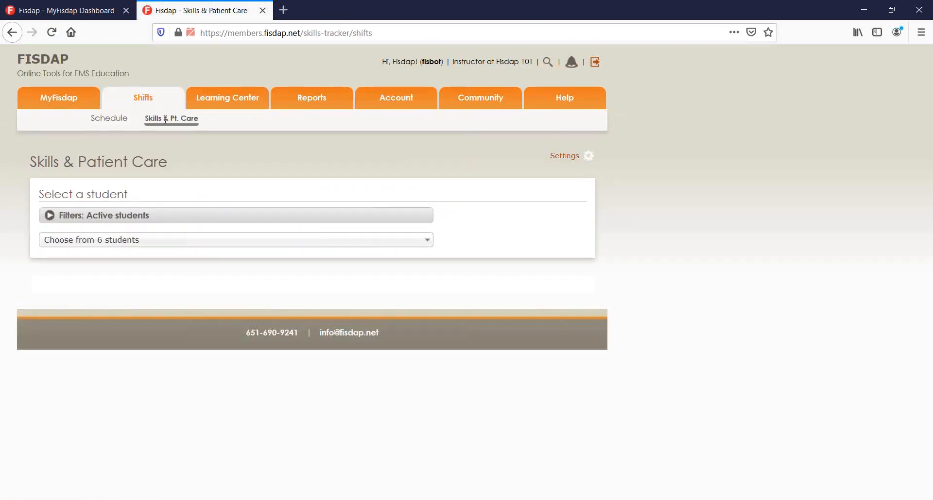
{"action": "left_click", "coordinate": [123, 240]}
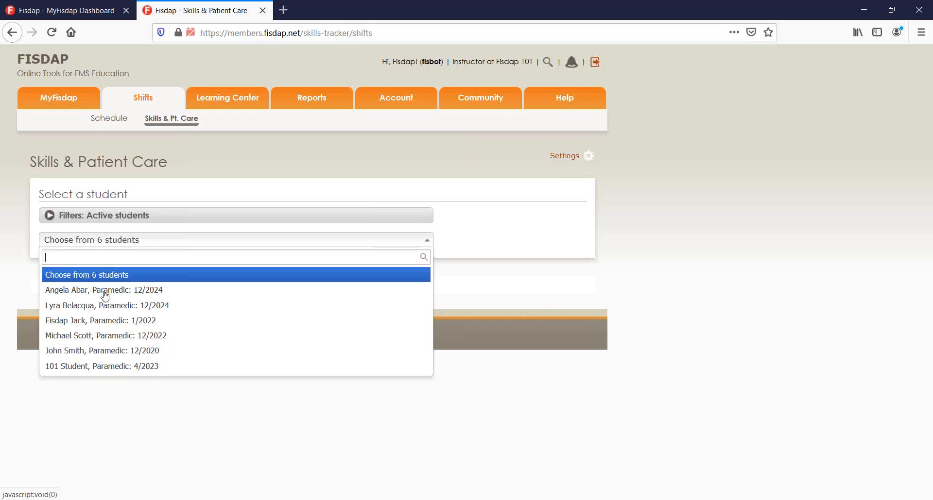
{"action": "left_click", "coordinate": [121, 217]}
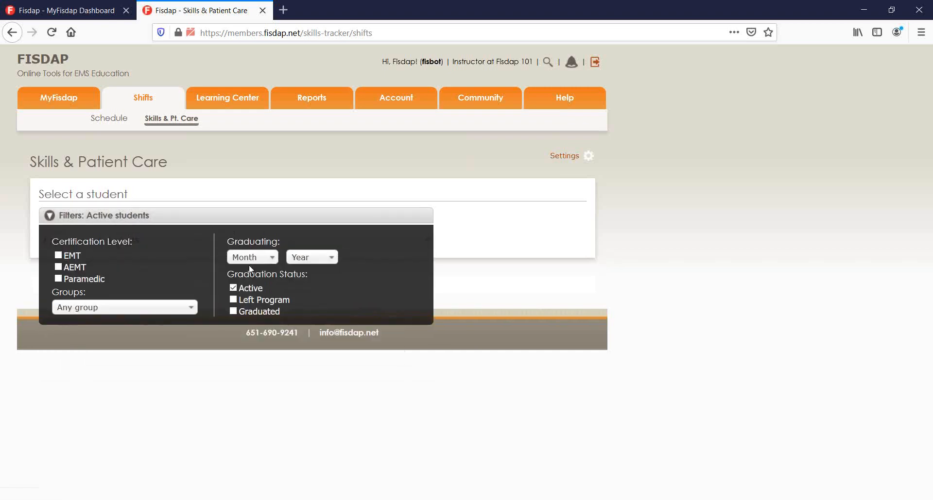
{"action": "left_click", "coordinate": [145, 308]}
{"action": "left_click", "coordinate": [110, 377]}
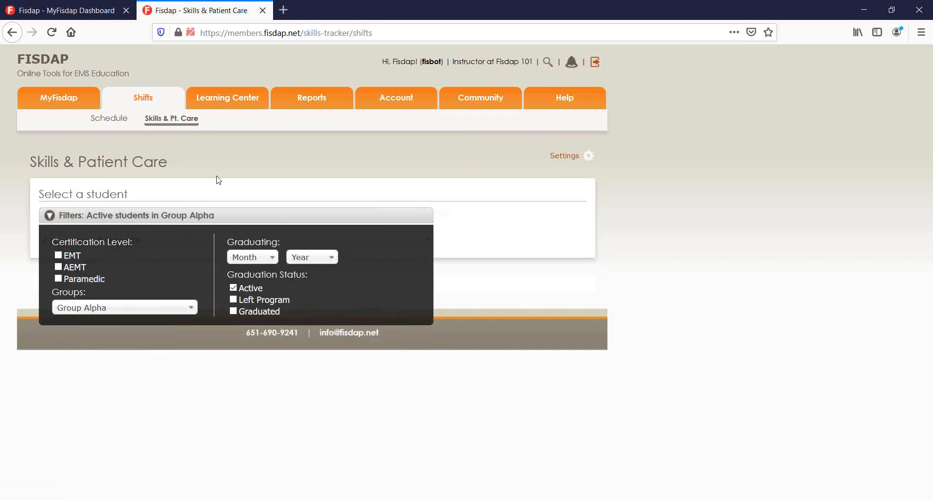
{"action": "left_click", "coordinate": [127, 240]}
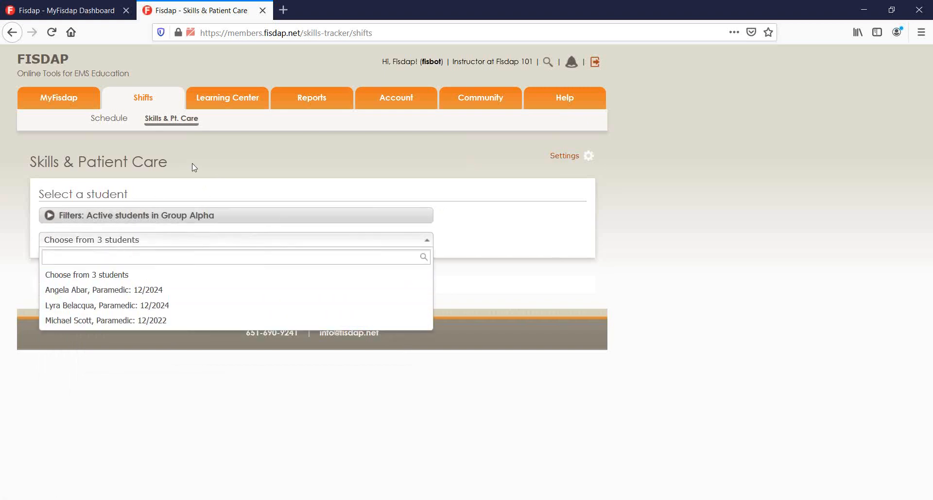
{"action": "left_click", "coordinate": [127, 137]}
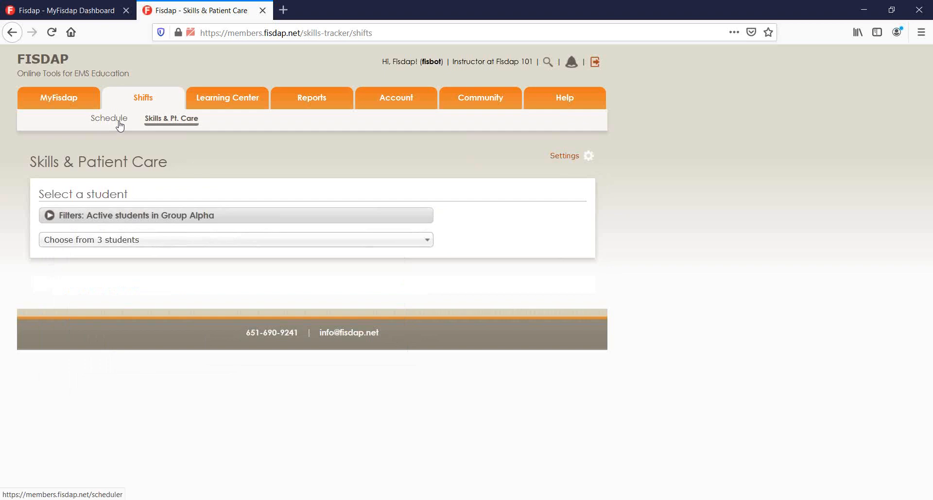
Step: Open the student assignment window for the Dec 4, 2019 Hoth Station: Ion Cannon shift in the Scheduler
{"action": "left_click", "coordinate": [120, 126]}
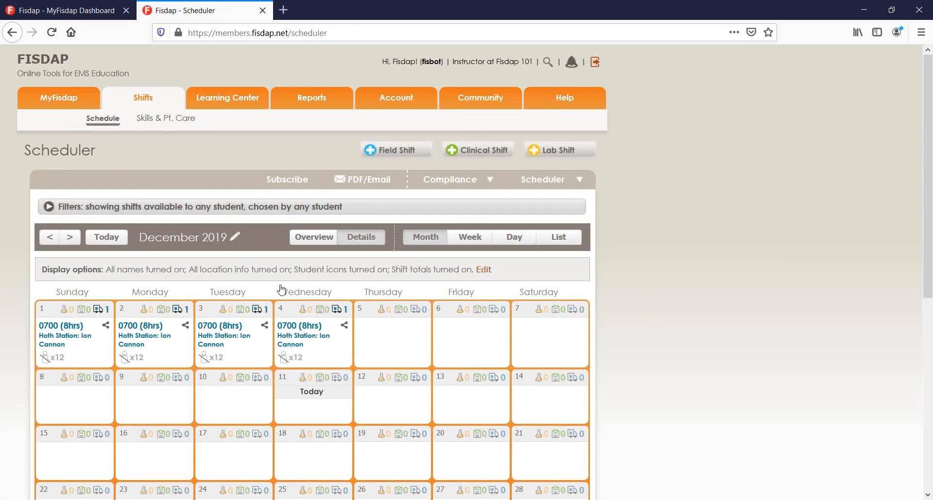
{"action": "scroll", "coordinate": [332, 359], "scroll_direction": "down", "scroll_amount": 3}
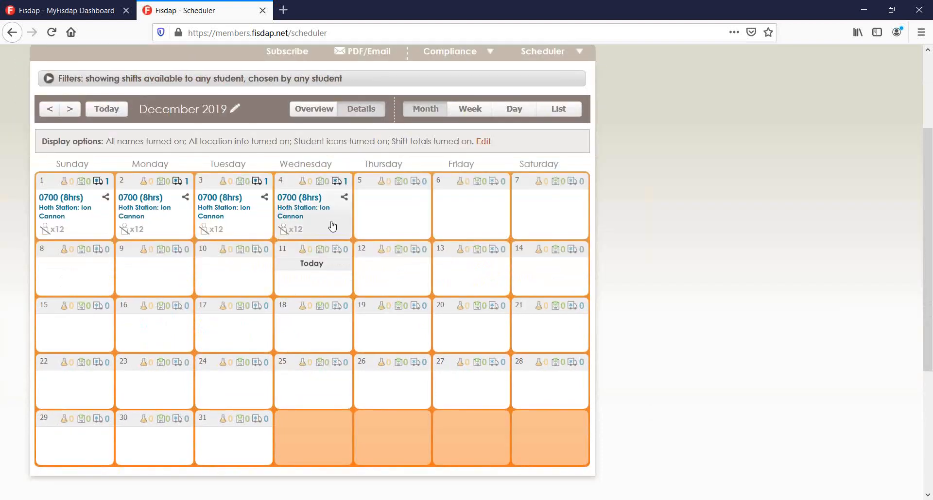
{"action": "double_click", "coordinate": [332, 225]}
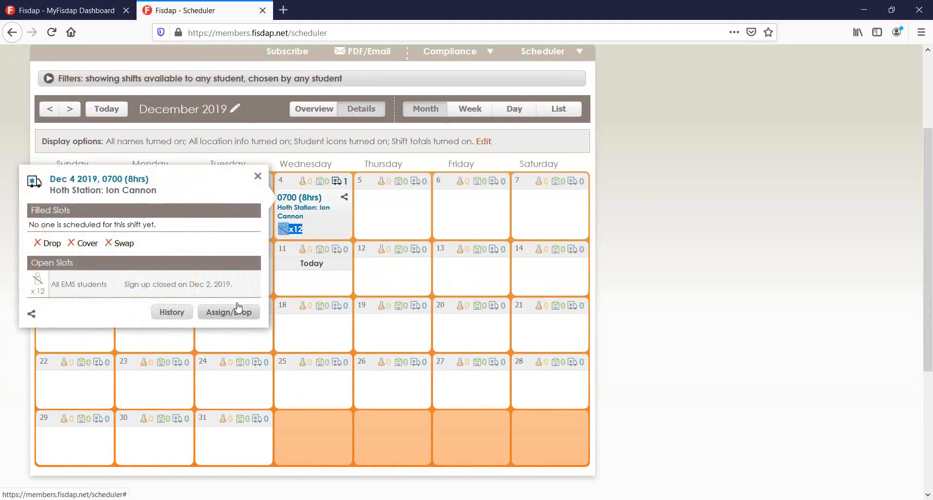
{"action": "left_click", "coordinate": [237, 313]}
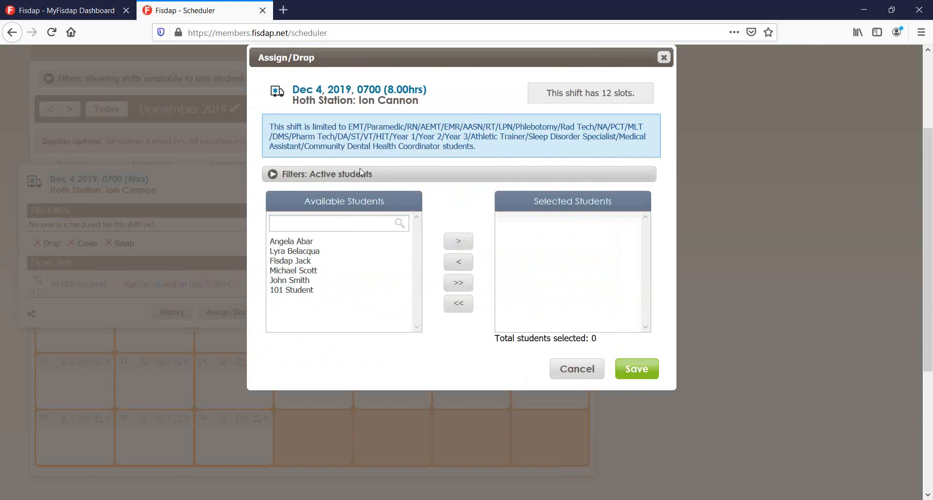
Step: Filter the available students to Group Alpha, assign all of them to the Dec 4 shift and save
{"action": "left_click", "coordinate": [332, 181]}
{"action": "left_click", "coordinate": [400, 267]}
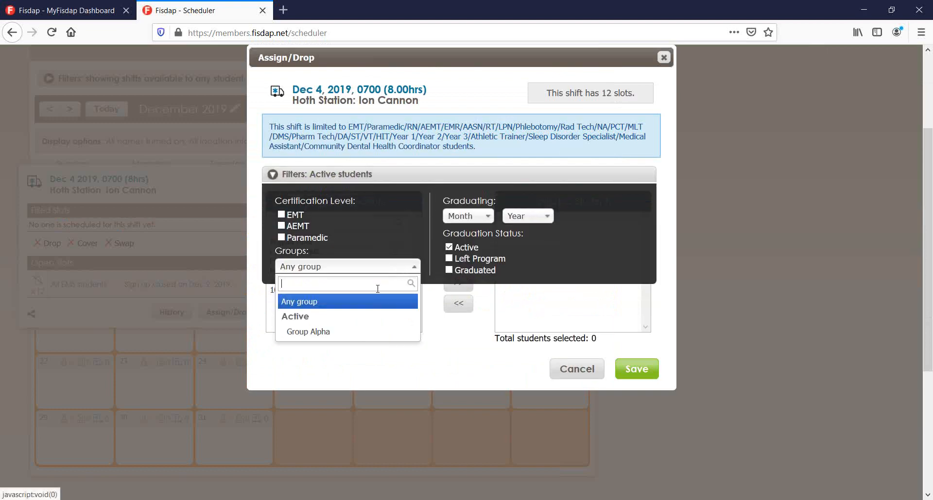
{"action": "left_click", "coordinate": [351, 331]}
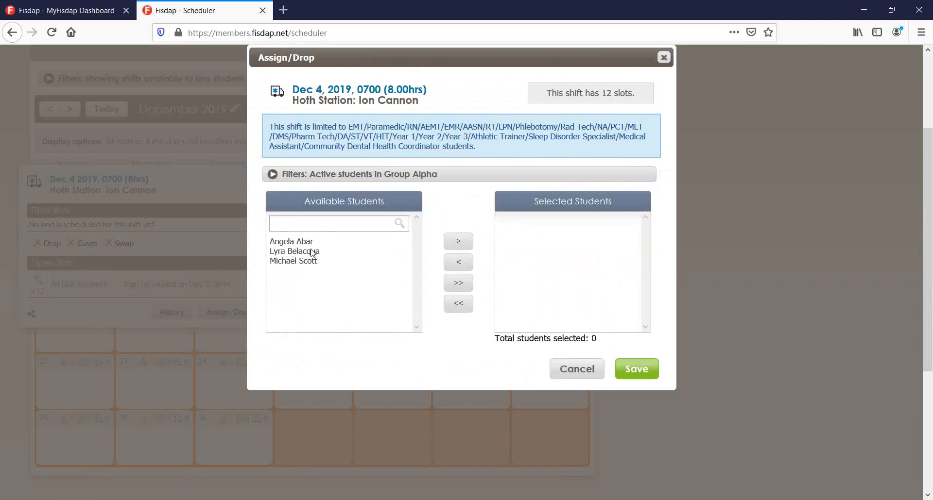
{"action": "left_click", "coordinate": [460, 287]}
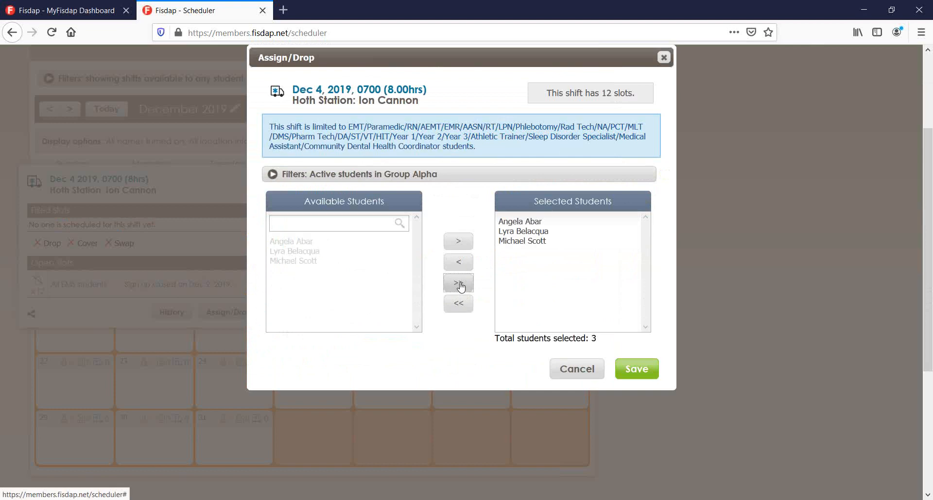
{"action": "left_click", "coordinate": [637, 369]}
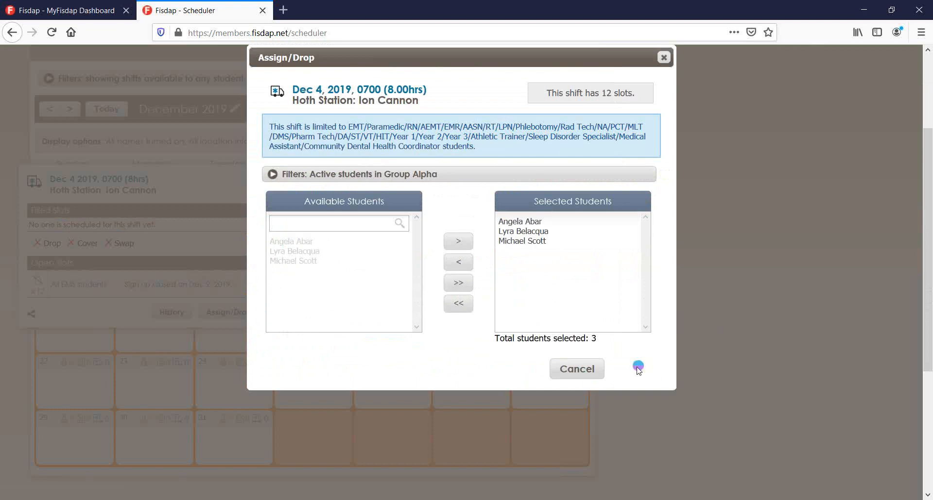
{"action": "scroll", "coordinate": [633, 368], "scroll_direction": "up", "scroll_amount": 3}
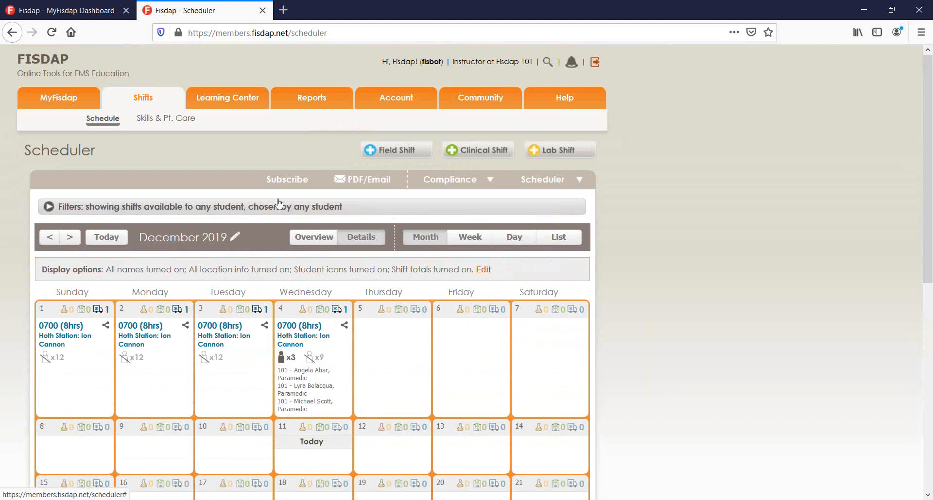
{"action": "scroll", "coordinate": [281, 206], "scroll_direction": "down", "scroll_amount": 1}
{"action": "scroll", "coordinate": [340, 228], "scroll_direction": "down", "scroll_amount": 2}
{"action": "scroll", "coordinate": [413, 250], "scroll_direction": "up", "scroll_amount": 3}
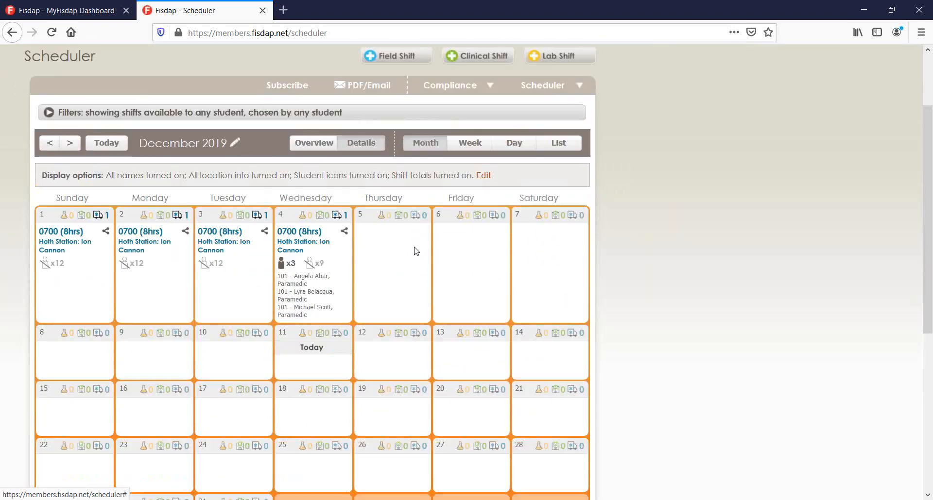
Step: Open the Graduation Requirements Report and choose the 2017 Requirements Template as its goal set
{"action": "mouse_move", "coordinate": [341, 99]}
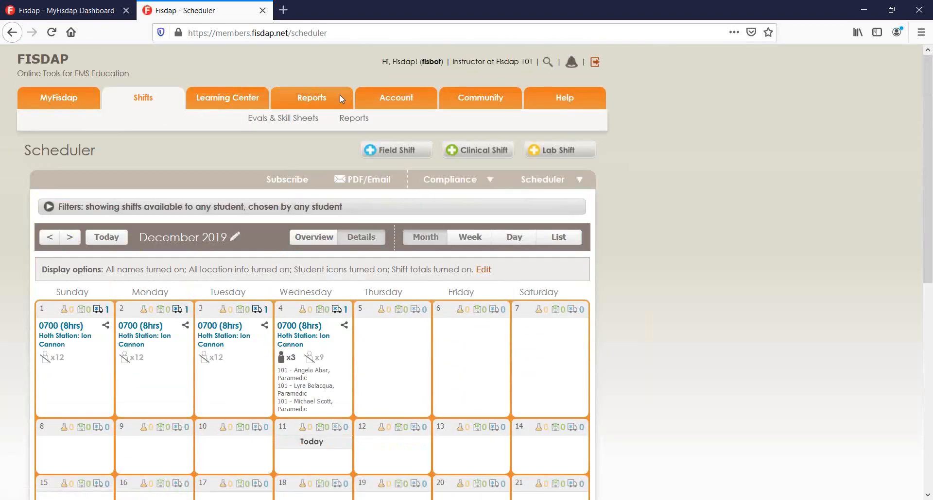
{"action": "left_click", "coordinate": [349, 121]}
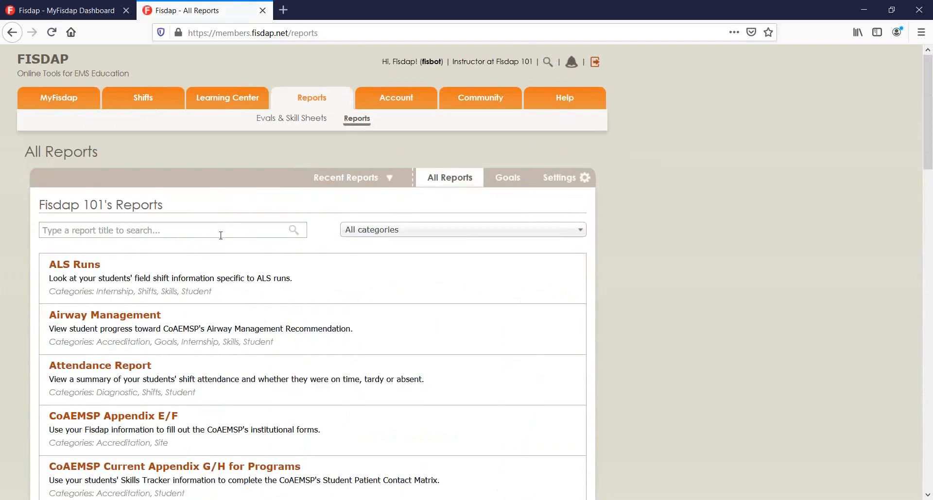
{"action": "scroll", "coordinate": [223, 236], "scroll_direction": "down", "scroll_amount": 2}
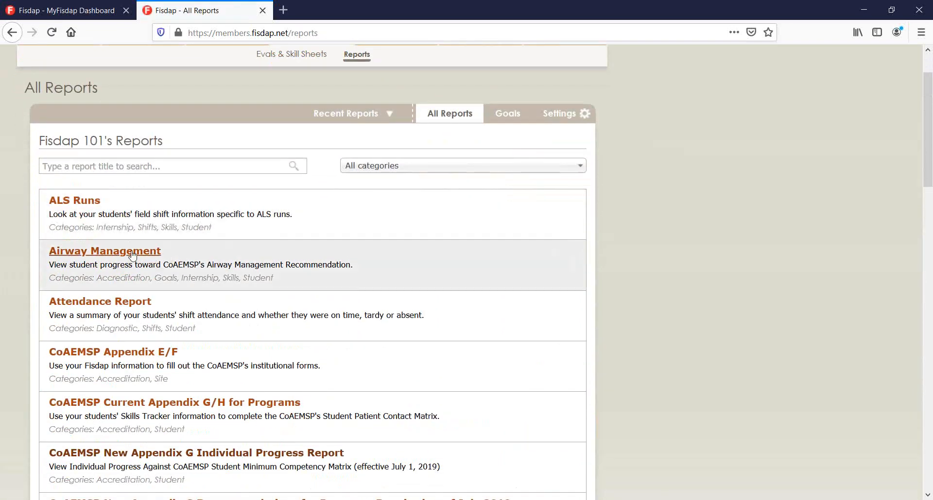
{"action": "scroll", "coordinate": [105, 185], "scroll_direction": "down", "scroll_amount": 4}
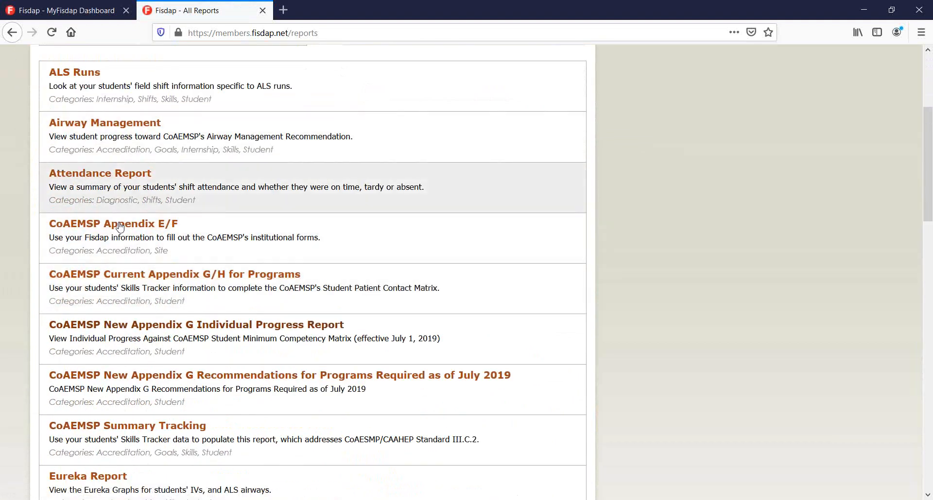
{"action": "scroll", "coordinate": [193, 211], "scroll_direction": "down", "scroll_amount": 7}
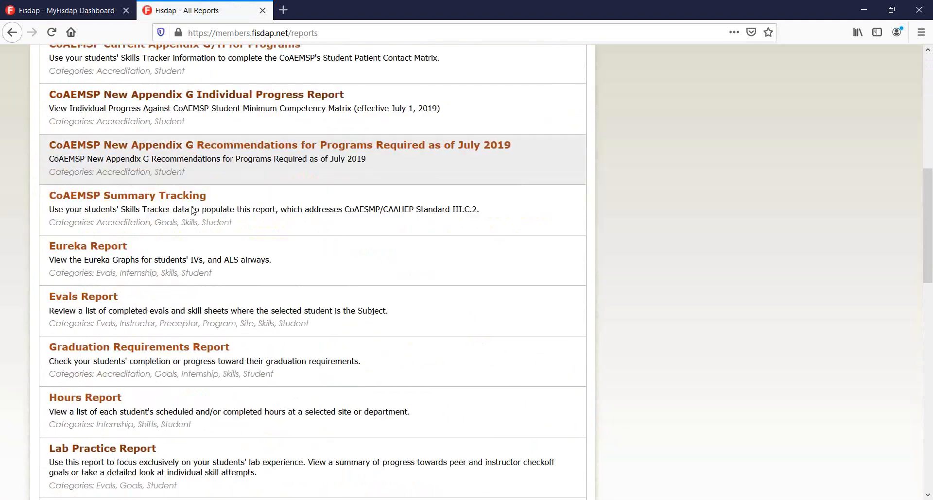
{"action": "scroll", "coordinate": [194, 212], "scroll_direction": "down", "scroll_amount": 3}
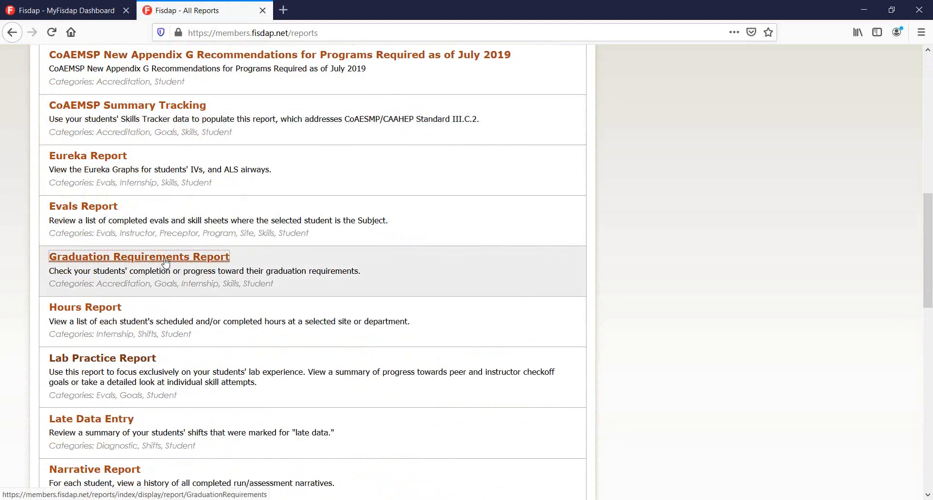
{"action": "left_click", "coordinate": [165, 257]}
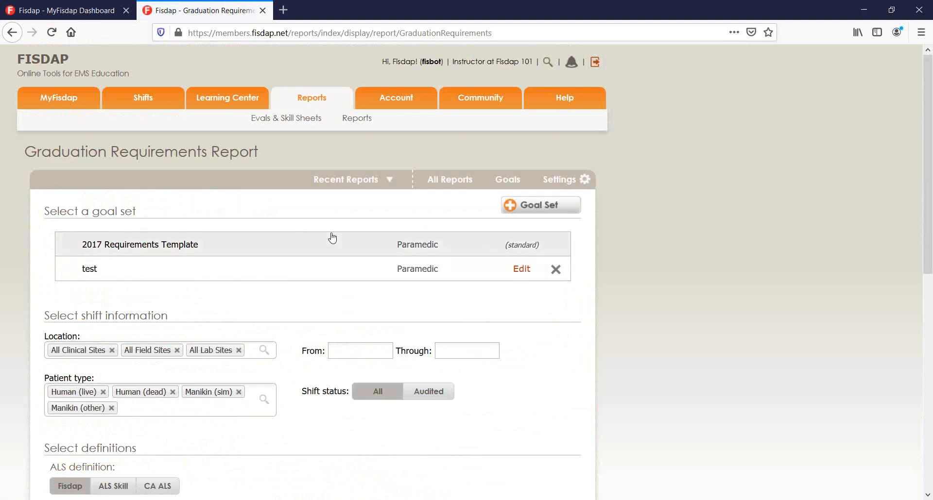
{"action": "scroll", "coordinate": [316, 235], "scroll_direction": "down", "scroll_amount": 2}
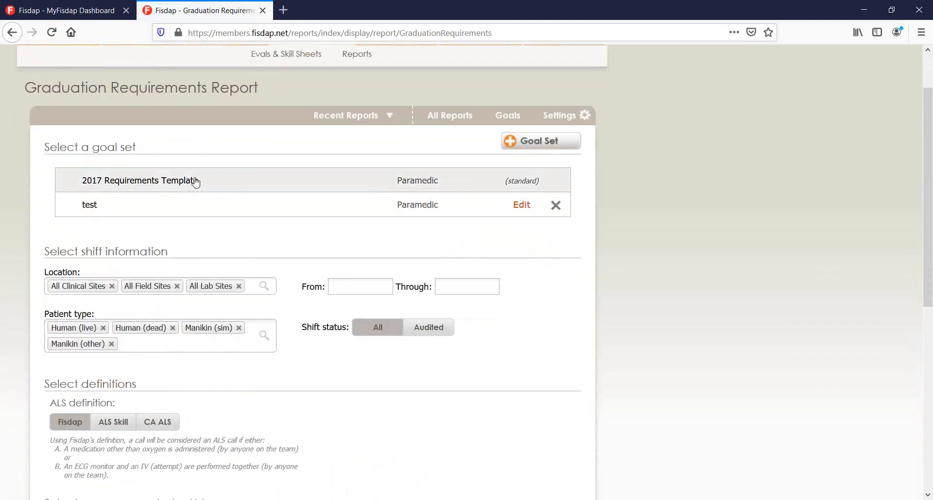
{"action": "left_click", "coordinate": [195, 182]}
Step: Filter the report's students to Group Alpha, select all of them and run the report to view the results
{"action": "scroll", "coordinate": [168, 237], "scroll_direction": "down", "scroll_amount": 4}
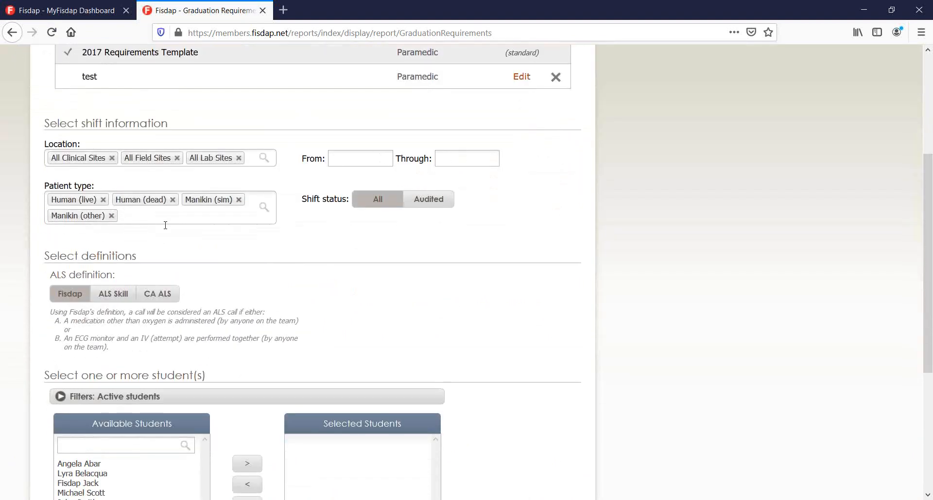
{"action": "scroll", "coordinate": [178, 233], "scroll_direction": "down", "scroll_amount": 6}
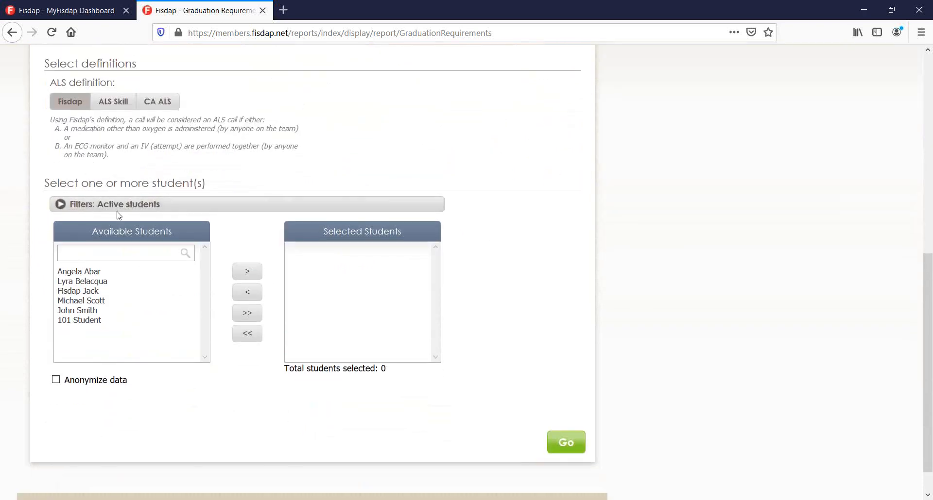
{"action": "left_click", "coordinate": [102, 272]}
{"action": "left_click", "coordinate": [104, 290]}
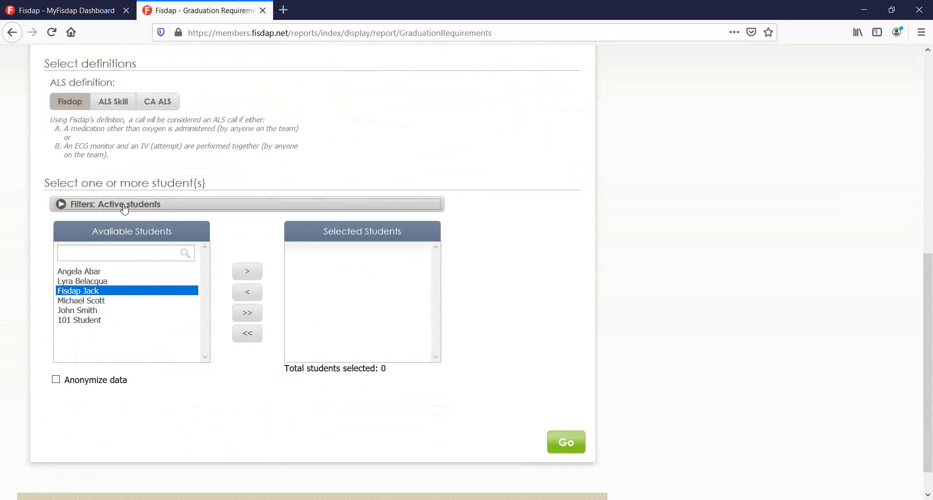
{"action": "left_click", "coordinate": [123, 208]}
{"action": "left_click", "coordinate": [126, 303]}
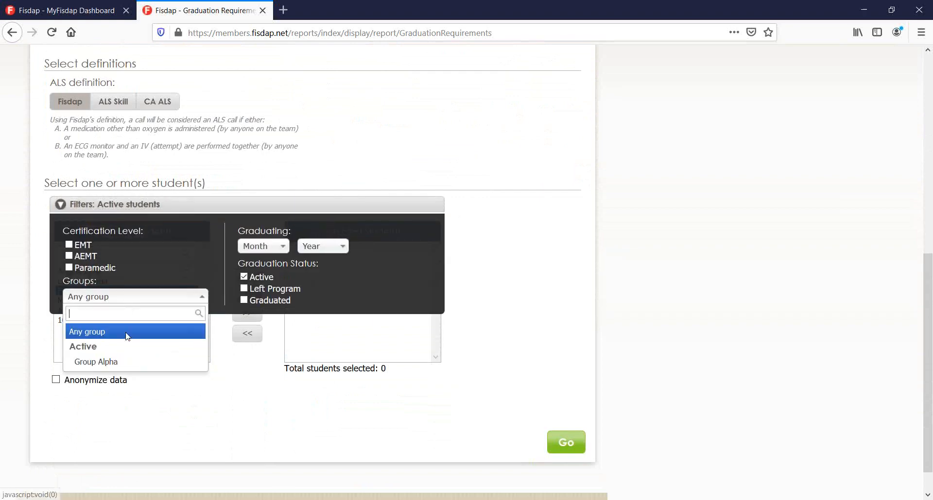
{"action": "left_click", "coordinate": [120, 359]}
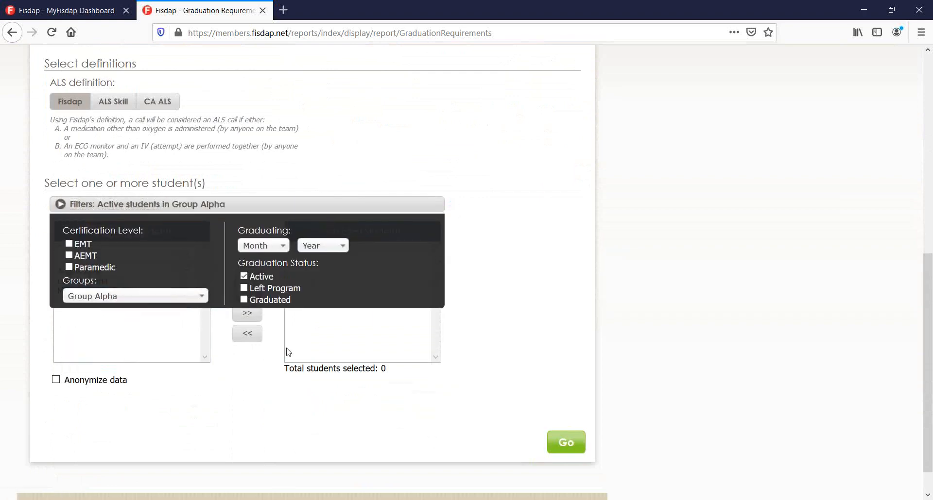
{"action": "left_click", "coordinate": [247, 313]}
{"action": "left_click", "coordinate": [564, 441]}
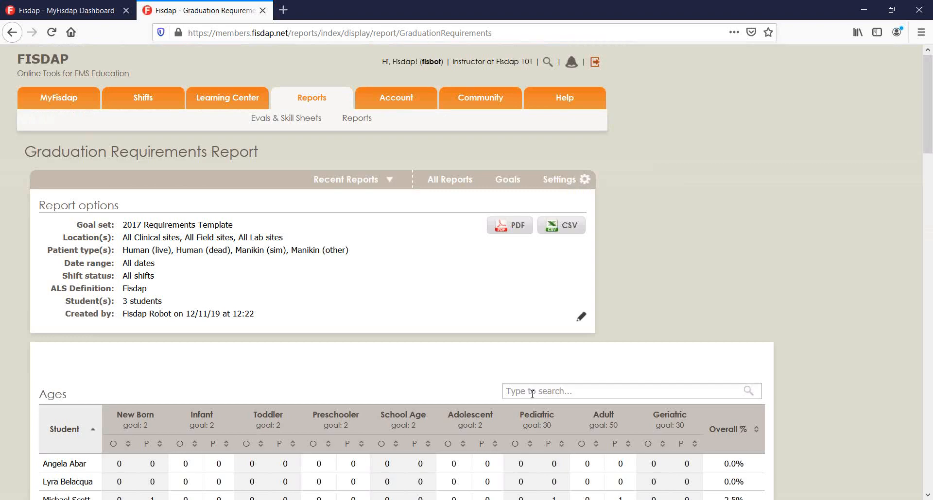
{"action": "scroll", "coordinate": [462, 358], "scroll_direction": "down", "scroll_amount": 4}
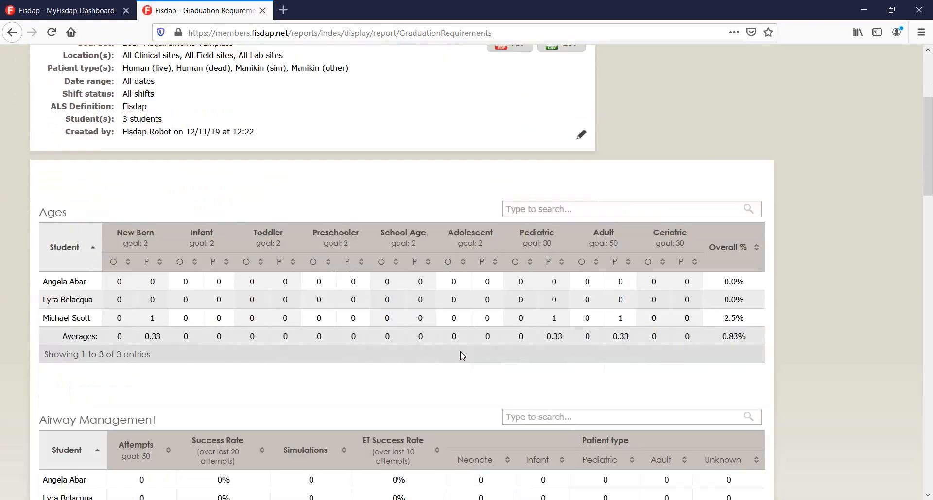
Step: Review the Ages and Airway Management tables for the Group Alpha students, including the report options summary
{"action": "scroll", "coordinate": [462, 356], "scroll_direction": "down", "scroll_amount": 2}
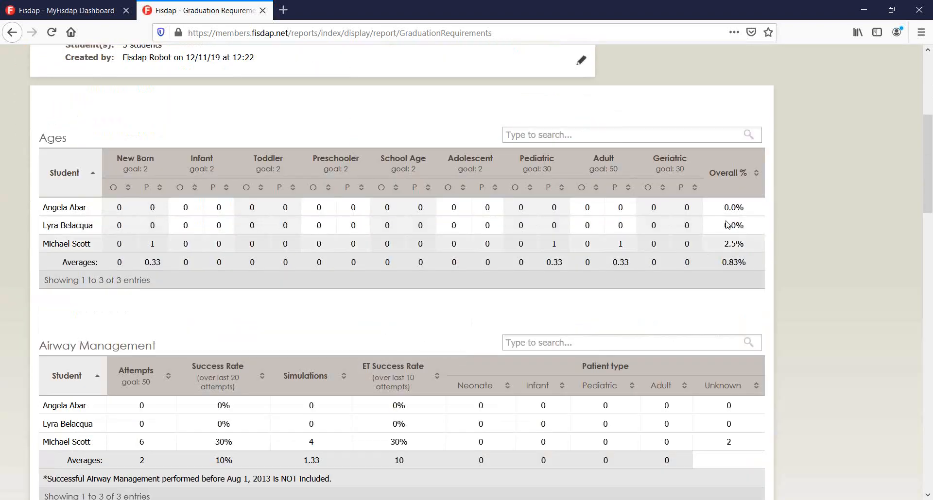
{"action": "scroll", "coordinate": [724, 294], "scroll_direction": "down", "scroll_amount": 4}
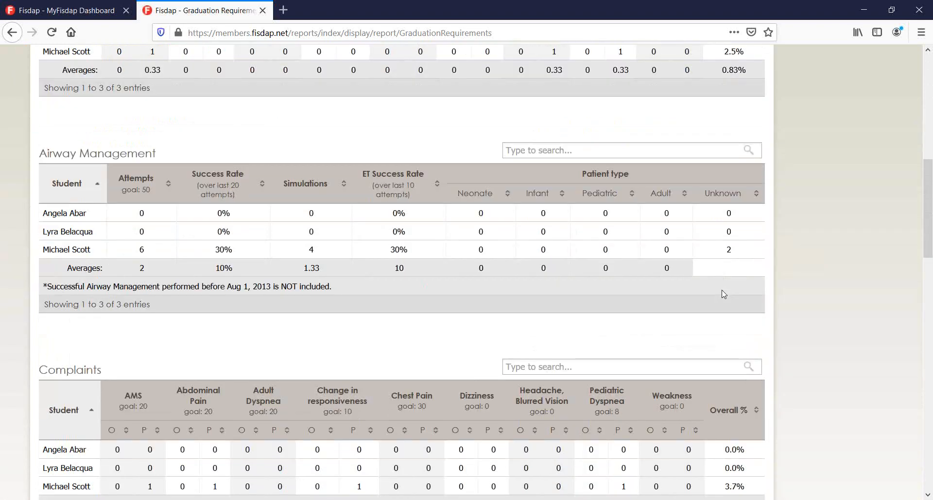
{"action": "scroll", "coordinate": [106, 262], "scroll_direction": "up", "scroll_amount": 3}
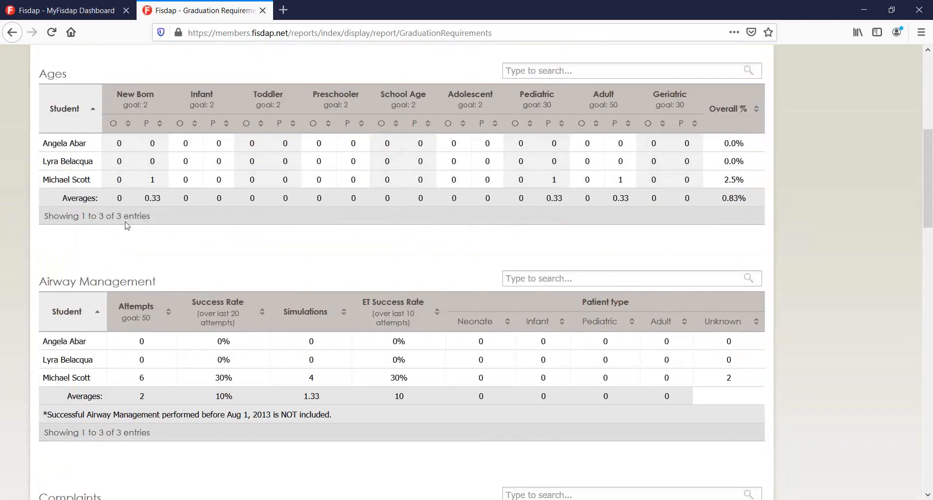
{"action": "scroll", "coordinate": [119, 231], "scroll_direction": "up", "scroll_amount": 3}
{"action": "scroll", "coordinate": [454, 229], "scroll_direction": "up", "scroll_amount": 2}
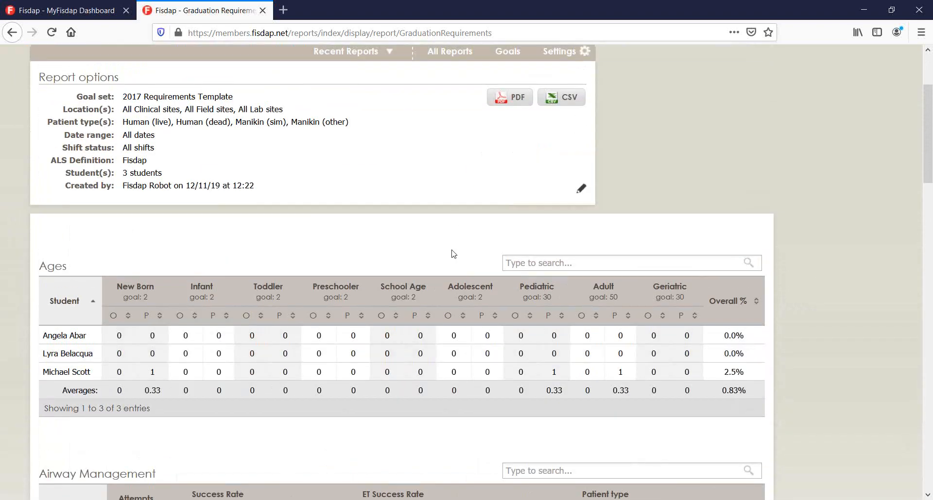
Step: Return to the list of all reports and open the CoAEMSP New Appendix G Individual Progress Report
{"action": "scroll", "coordinate": [454, 230], "scroll_direction": "up", "scroll_amount": 3}
{"action": "left_click", "coordinate": [357, 118]}
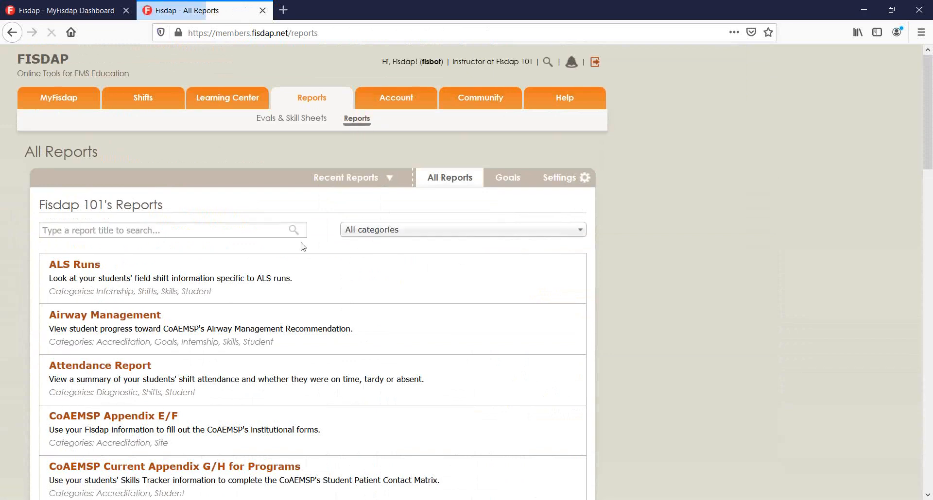
{"action": "scroll", "coordinate": [301, 243], "scroll_direction": "down", "scroll_amount": 2}
{"action": "scroll", "coordinate": [301, 243], "scroll_direction": "down", "scroll_amount": 2}
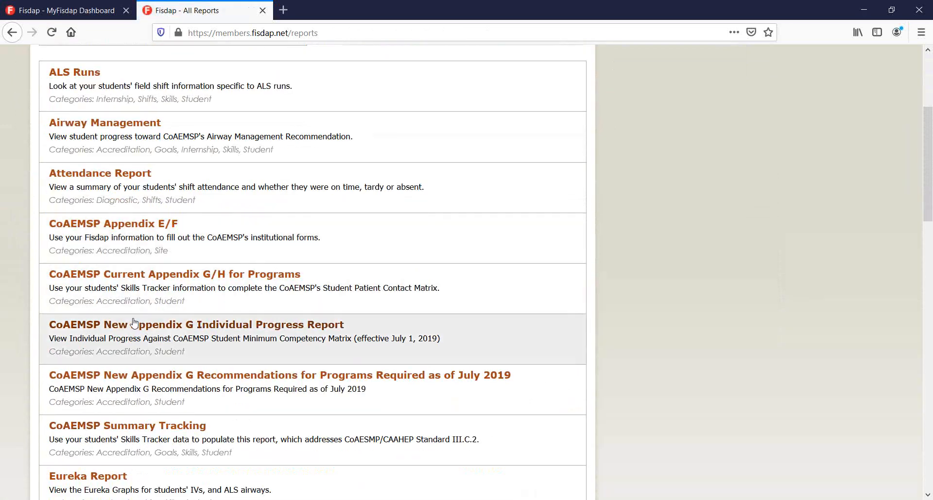
{"action": "left_click", "coordinate": [96, 327]}
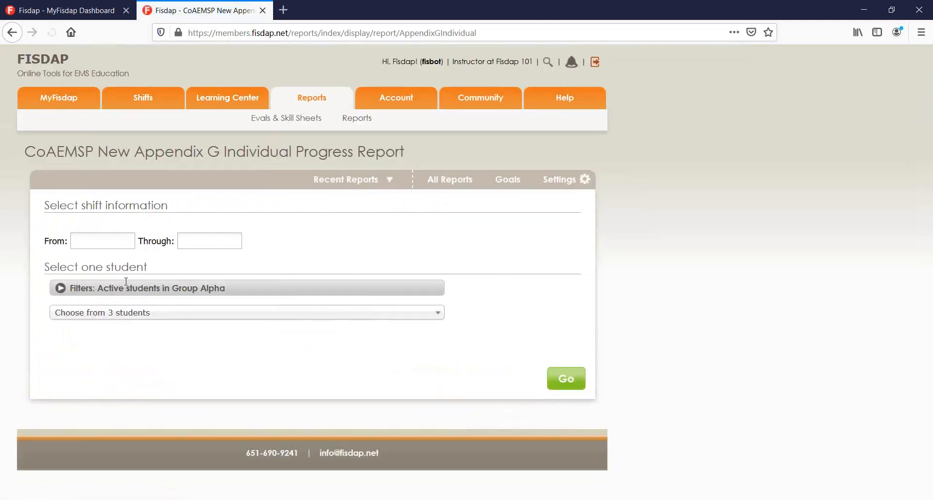
Step: Inspect the report's student filter options and the list of students available to choose from in Group Alpha
{"action": "left_click", "coordinate": [200, 289]}
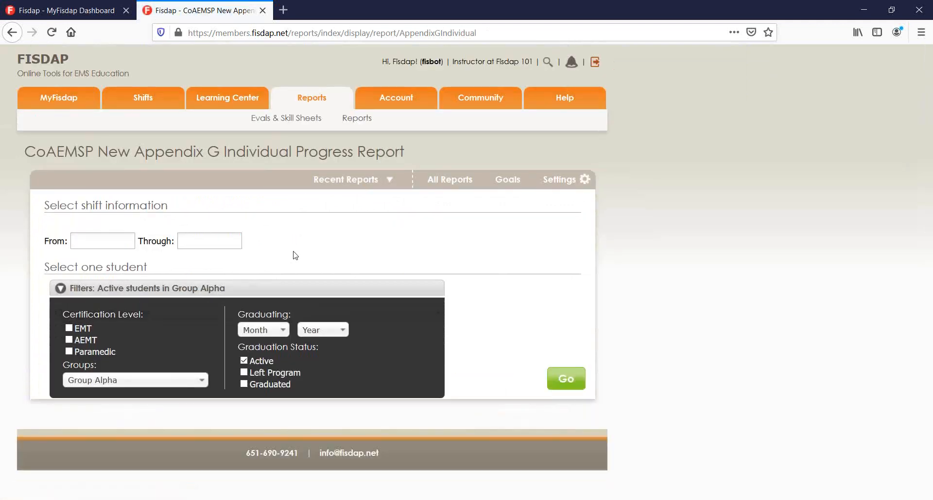
{"action": "left_click", "coordinate": [215, 290]}
{"action": "left_click", "coordinate": [173, 293]}
{"action": "left_click", "coordinate": [139, 313]}
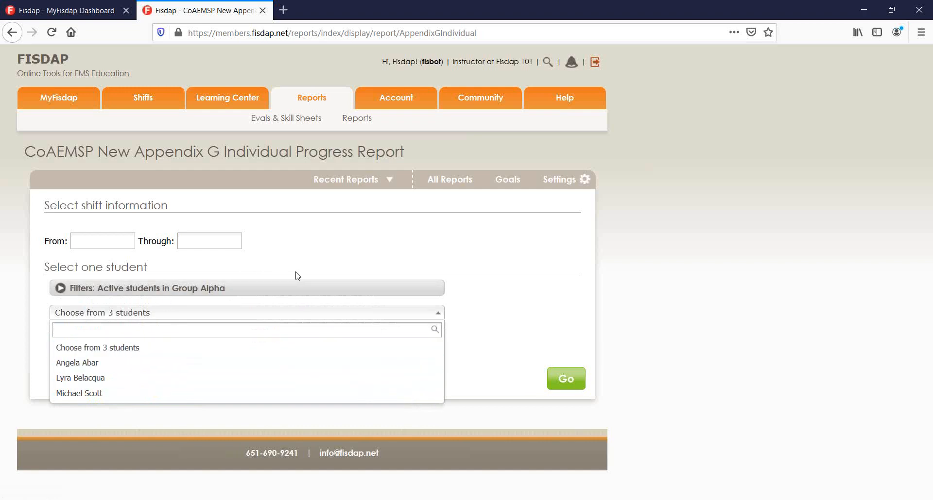
{"action": "left_click", "coordinate": [267, 313]}
{"action": "left_click", "coordinate": [265, 315]}
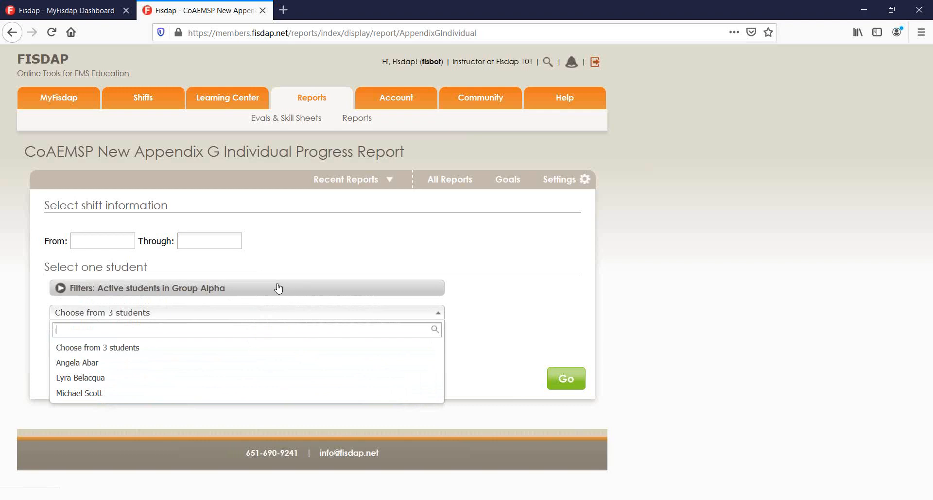
{"action": "left_click", "coordinate": [268, 252]}
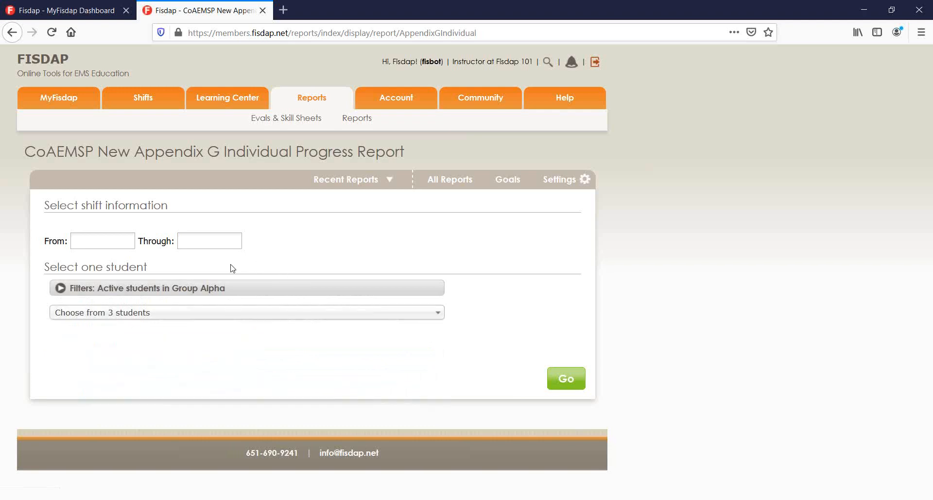
{"action": "left_click", "coordinate": [204, 290]}
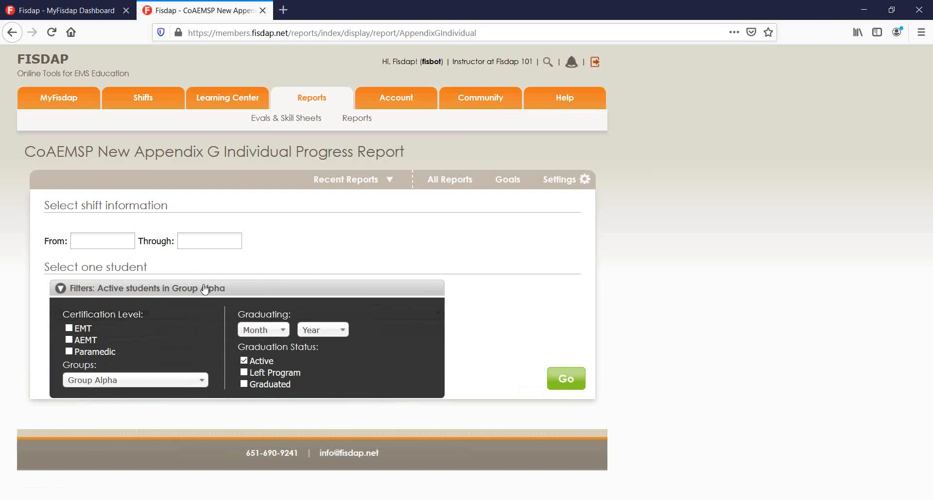
{"action": "left_click", "coordinate": [204, 287]}
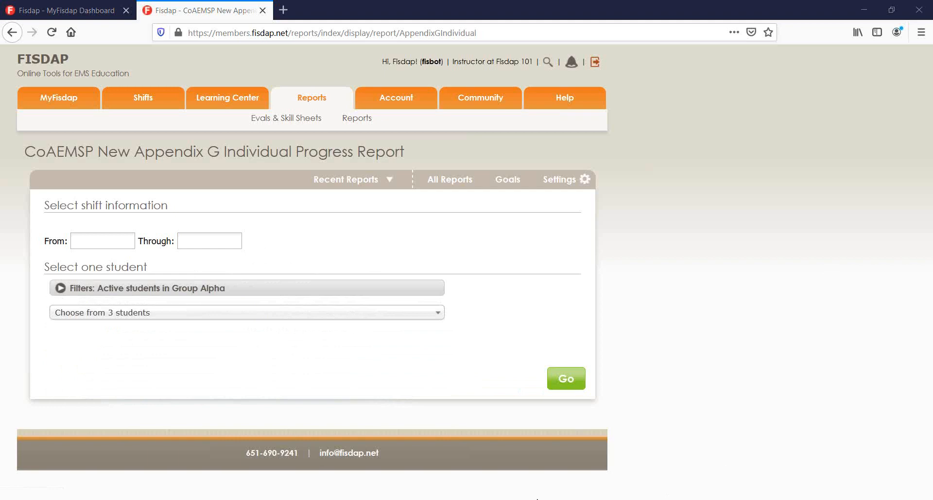
Step: Switch to the Fisdap Tips & Tricks presentation in PowerPoint
{"action": "mouse_move", "coordinate": [466, 499]}
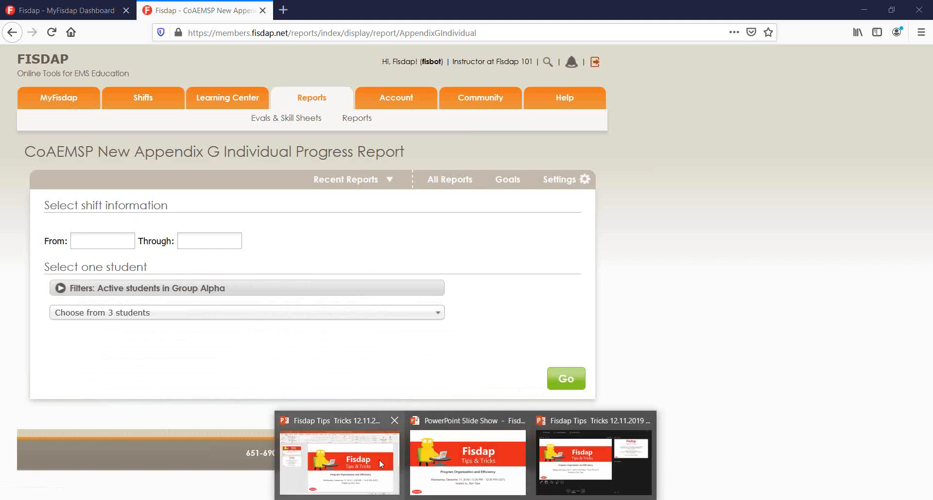